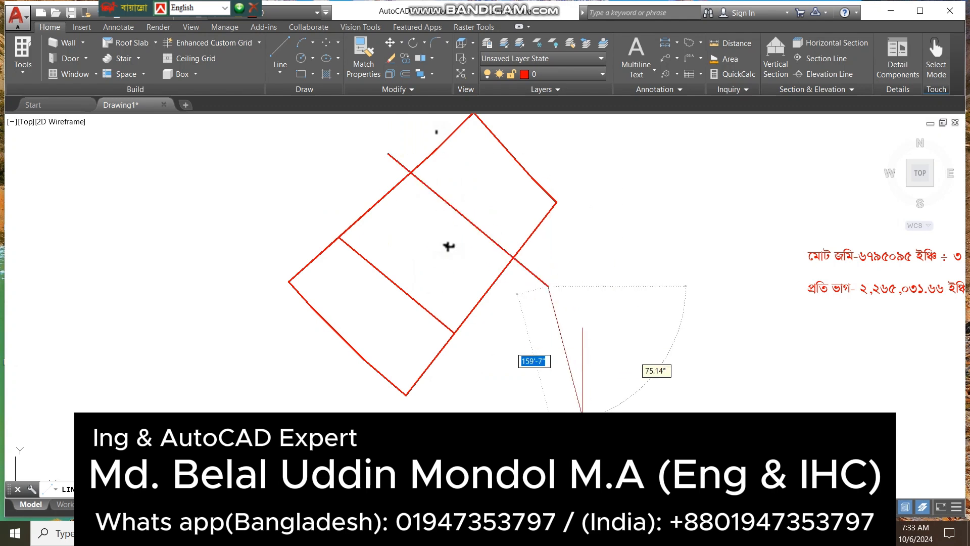
Complete the area-division routine for the second dividing line across the plot and dismiss its message.
key(Escape)
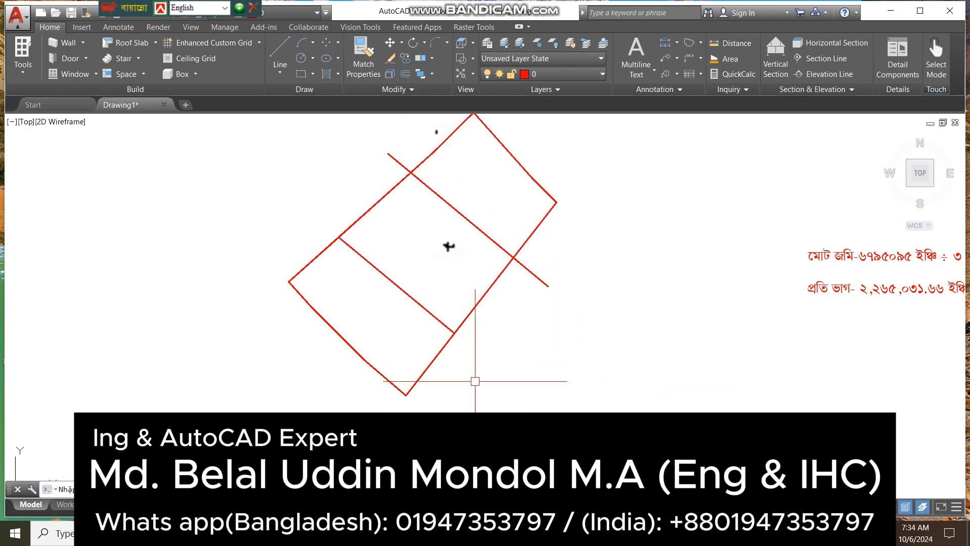
click(45, 489)
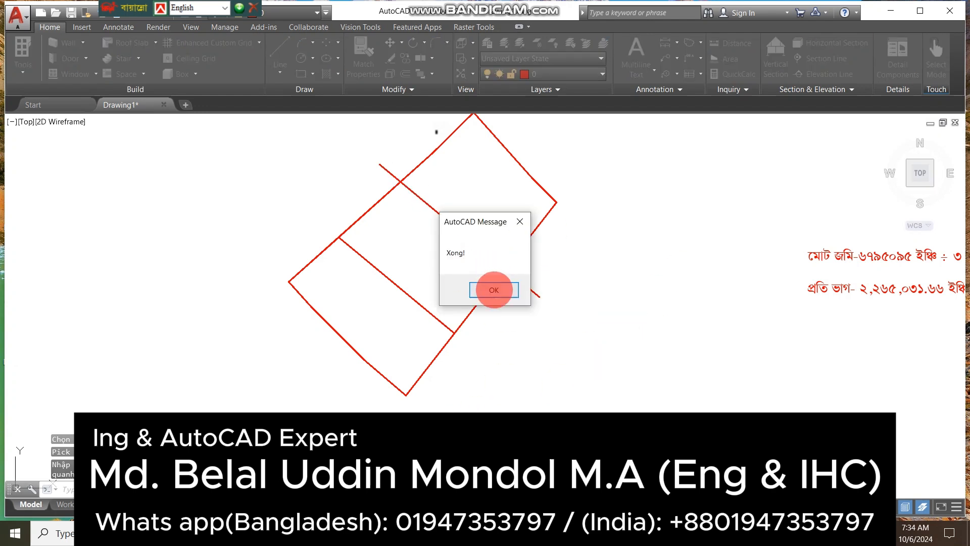
click(493, 290)
Create a boundary polyline in the plot's middle portion and erase the overhanging dividing line.
text(bo)
key(Return)
click(52, 181)
scroll(469, 273, down, 10)
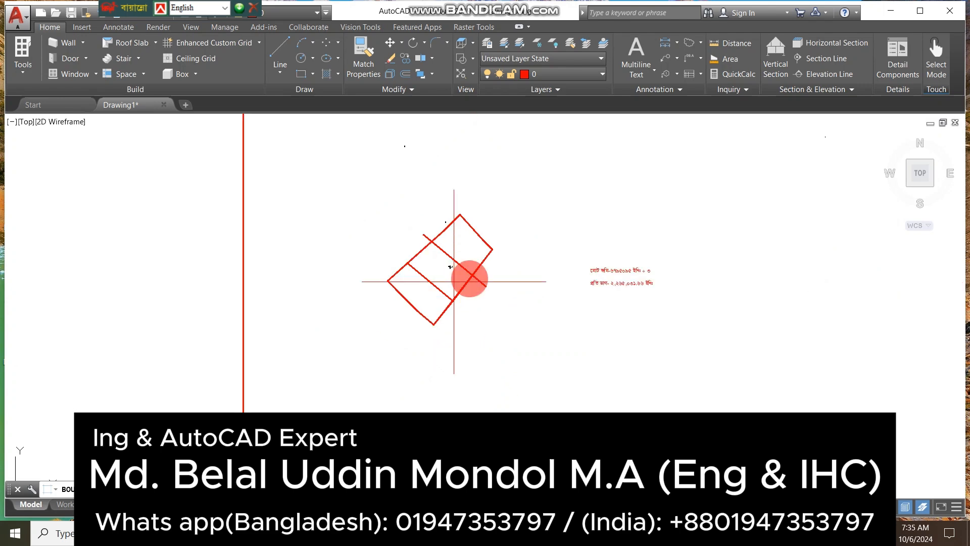
scroll(523, 306, up, 6)
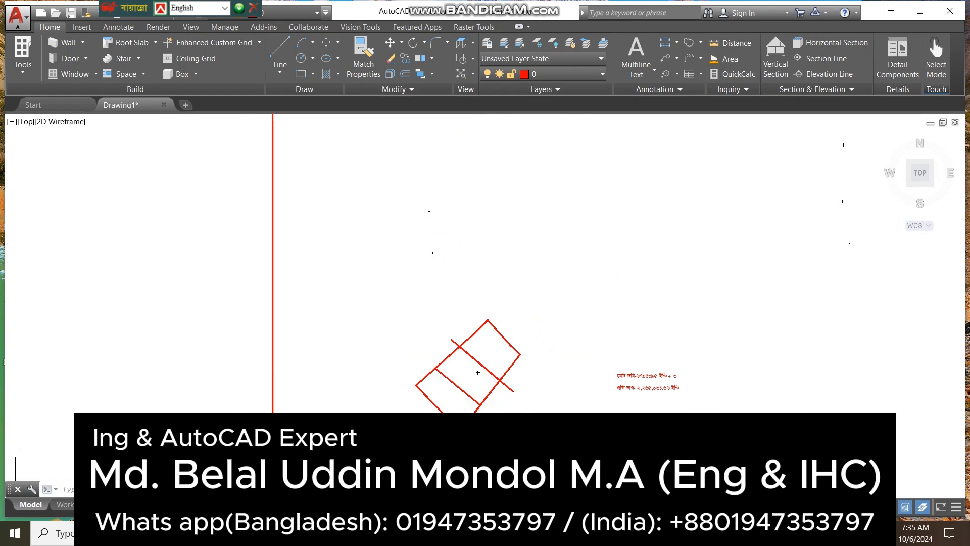
middle_drag(523, 394, 526, 247)
click(514, 241)
key(Delete)
List the properties of the middle portion's boundary polyline to check its area.
click(492, 245)
text(li)
key(Return)
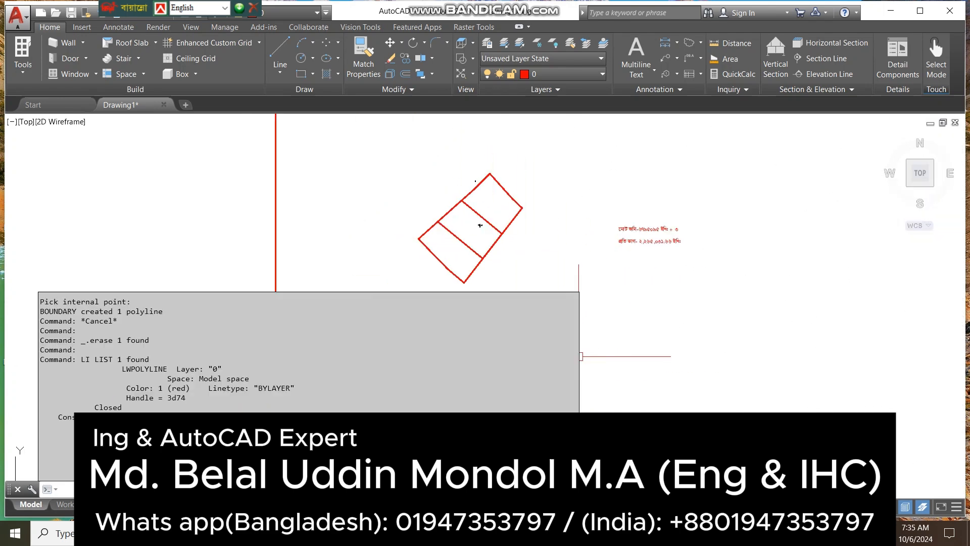
Create a boundary polyline for the uppermost portion of the divided plot.
text(bo)
key(Return)
key(Return)
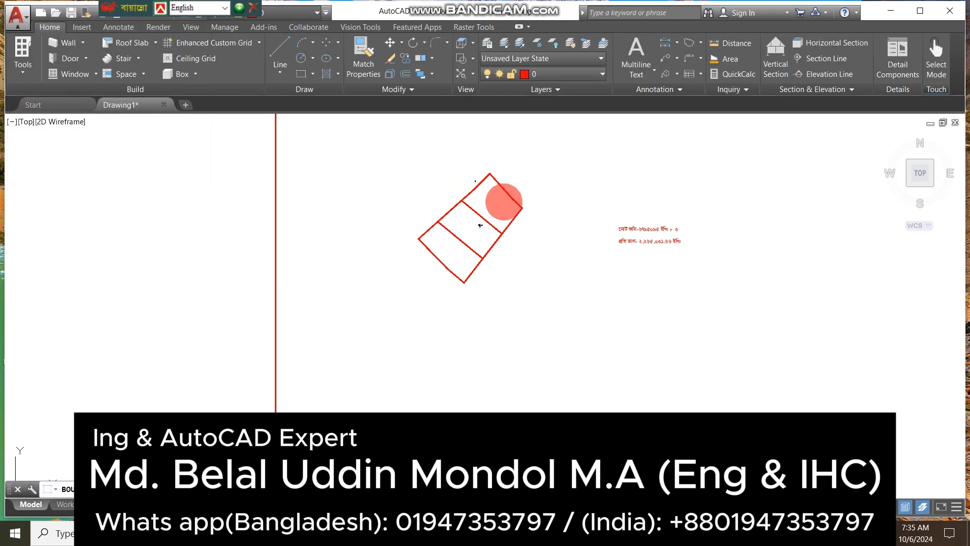
click(500, 206)
key(Return)
List the properties of the uppermost portion's boundary polyline to check its area.
click(514, 225)
text(li)
key(Return)
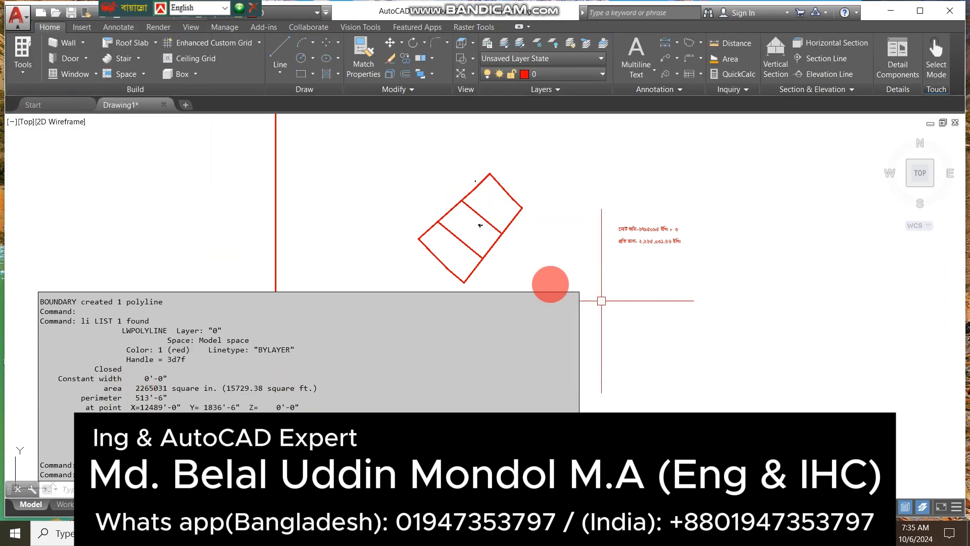
scroll(526, 290, down, 3)
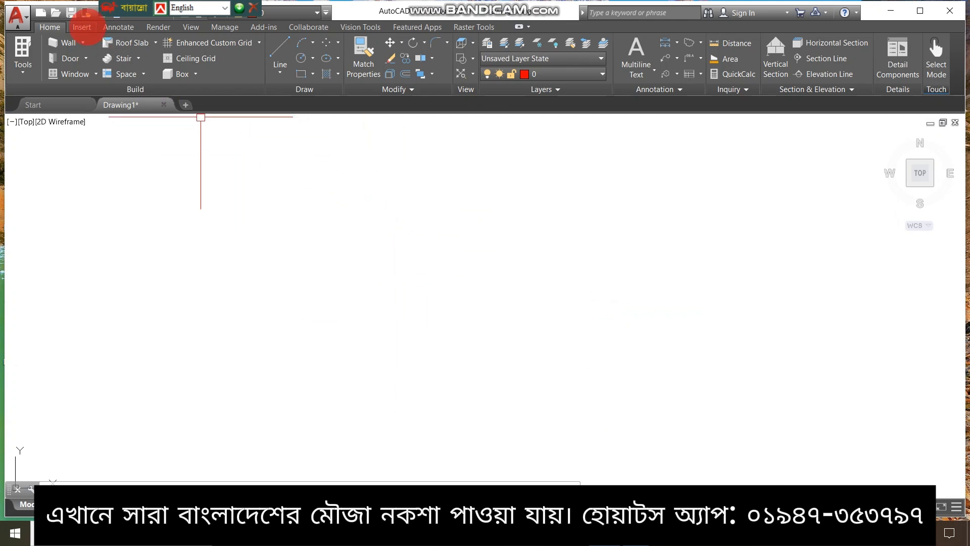
Choose the image file sodapdf-converted (1) from Downloads as the reference to attach.
click(82, 27)
click(37, 58)
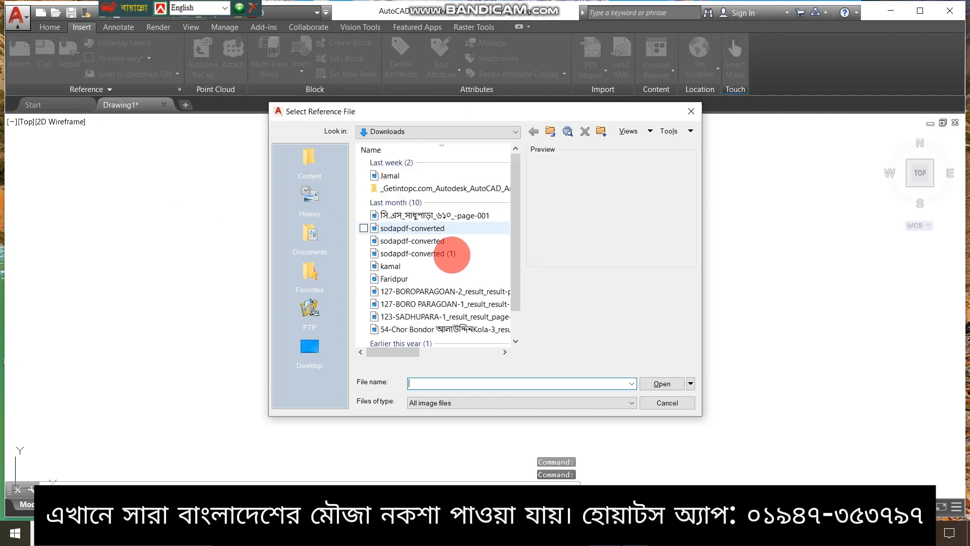
click(451, 254)
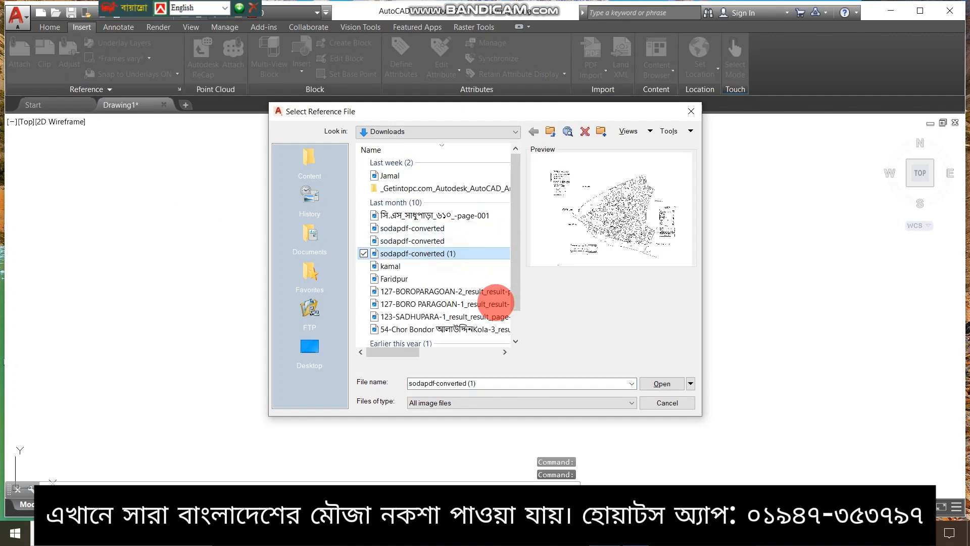
click(667, 384)
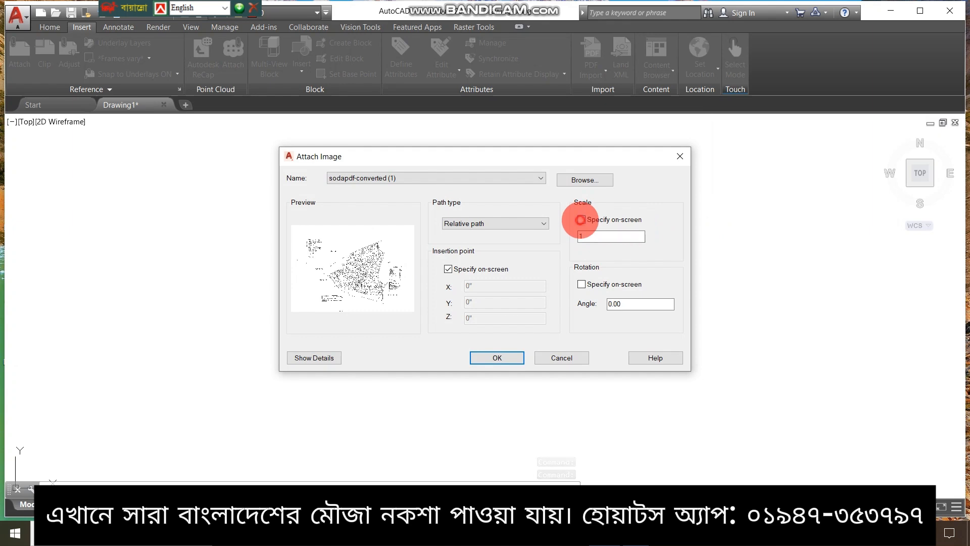
Give the attached image a fixed scale of 3960 instead of an on-screen scale and place it in the drawing.
click(581, 220)
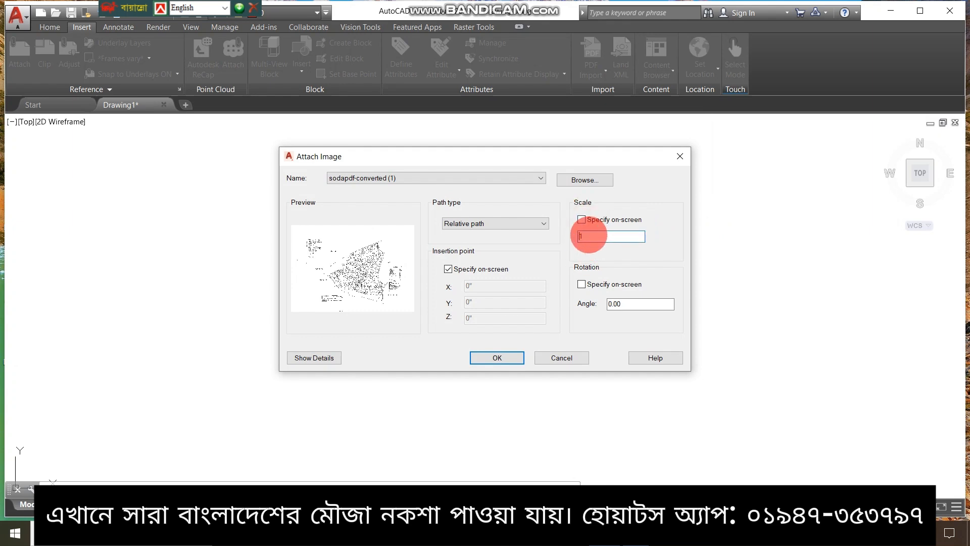
double_click(589, 235)
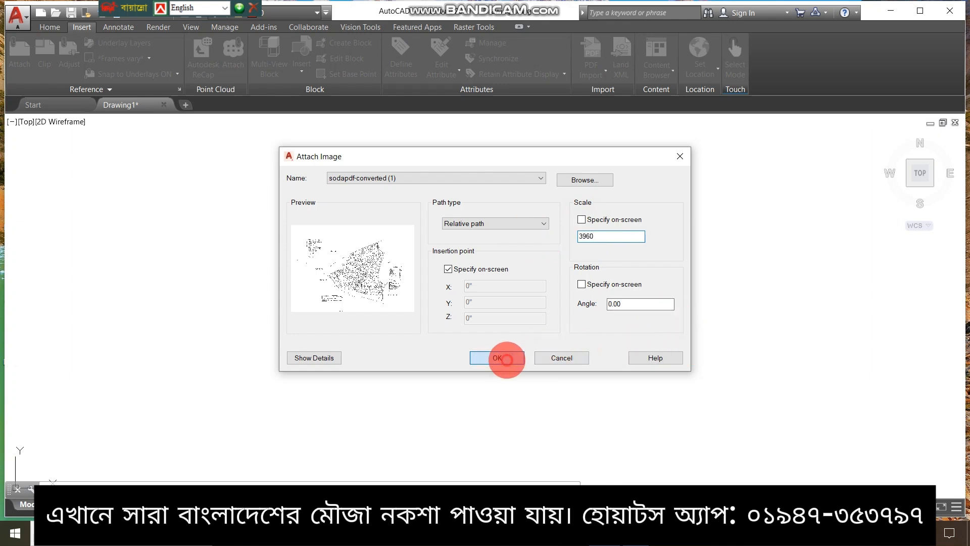
click(506, 360)
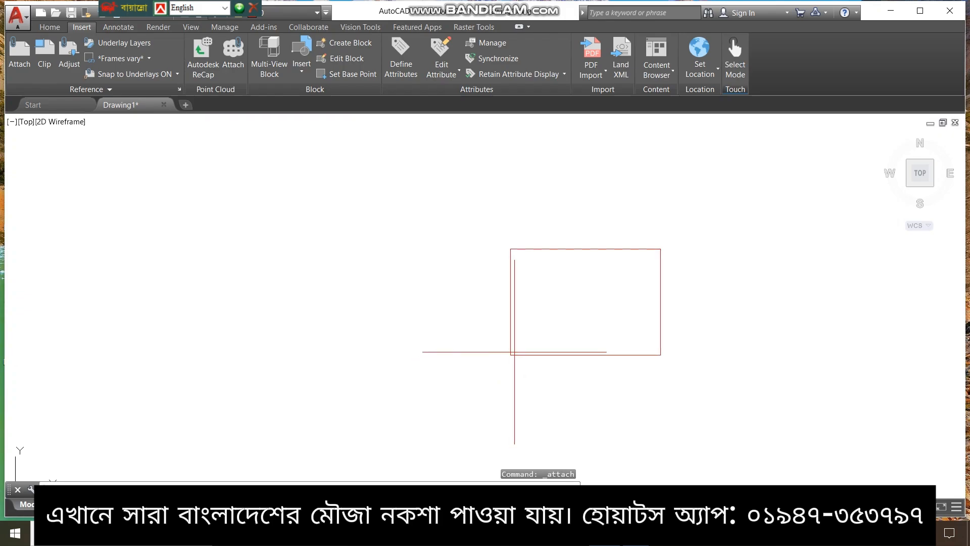
scroll(603, 308, down, 6)
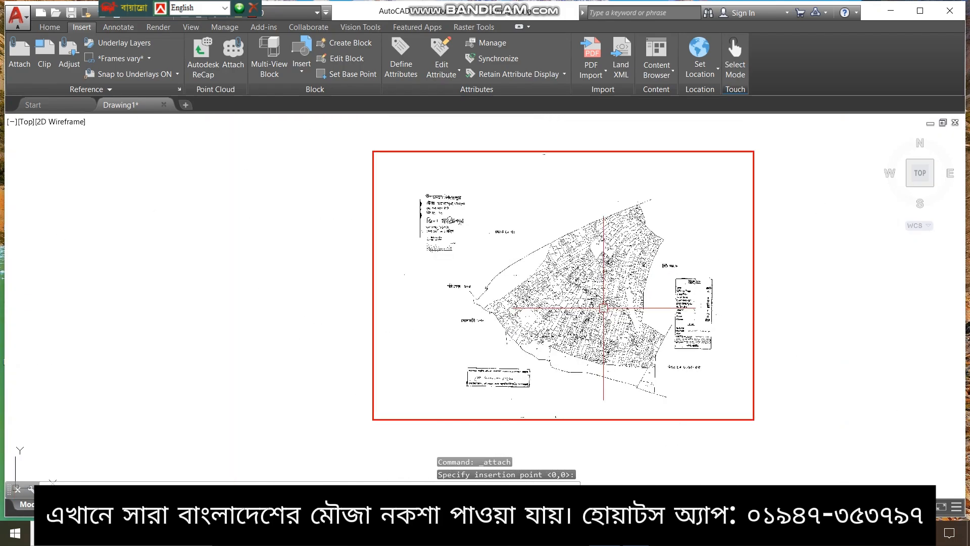
Examine the attached mouza map closely to locate plot 3403.
scroll(569, 257, up, 8)
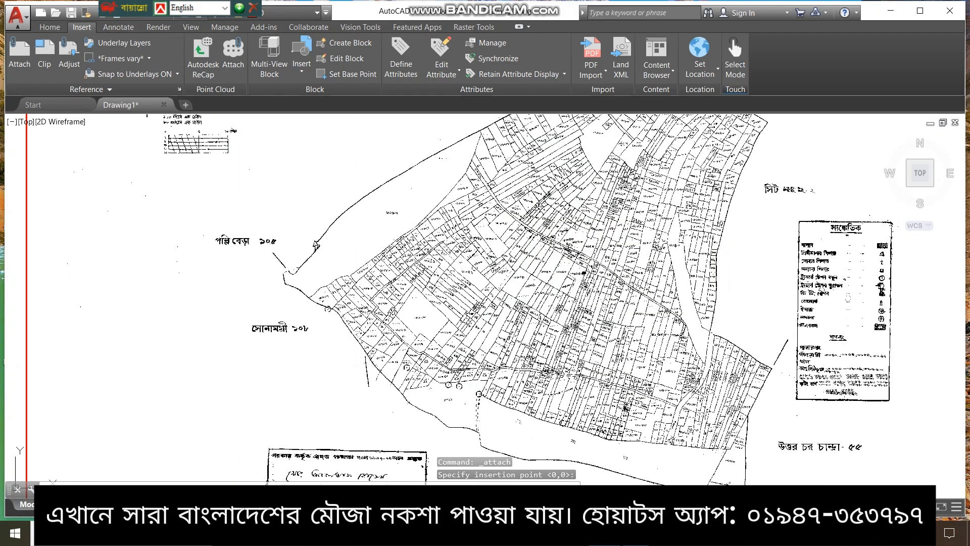
scroll(517, 335, up, 2)
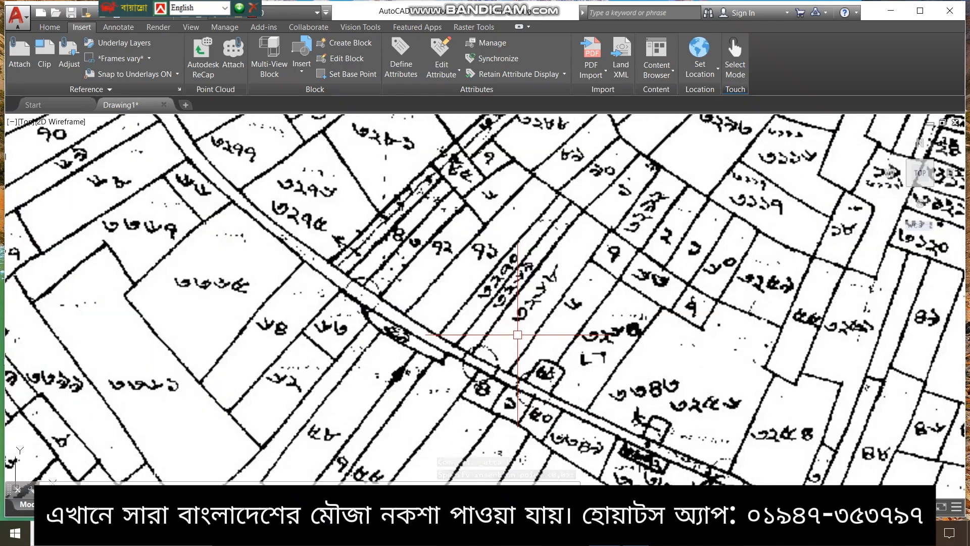
middle_drag(517, 335, 739, 262)
middle_drag(518, 255, 581, 318)
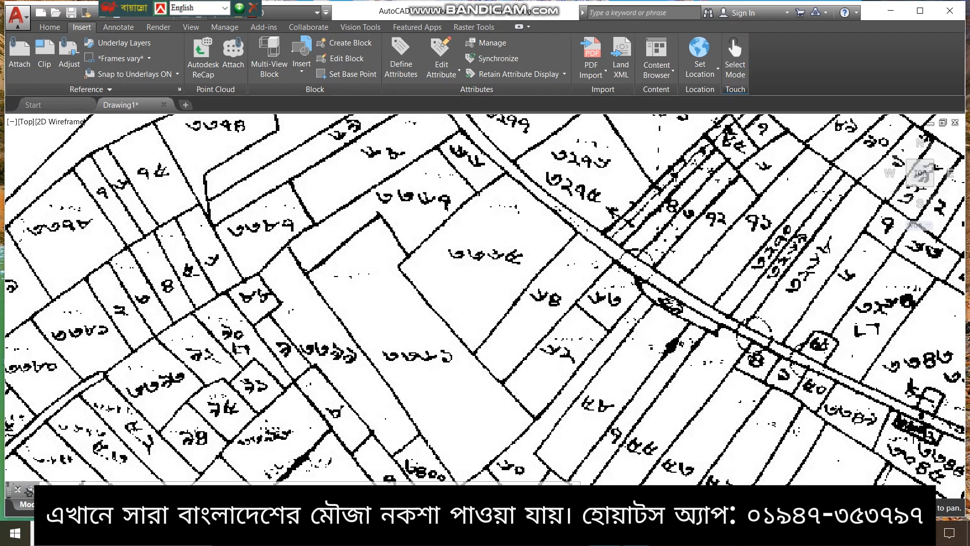
middle_drag(480, 304, 536, 204)
middle_drag(707, 307, 577, 227)
scroll(505, 268, down, 2)
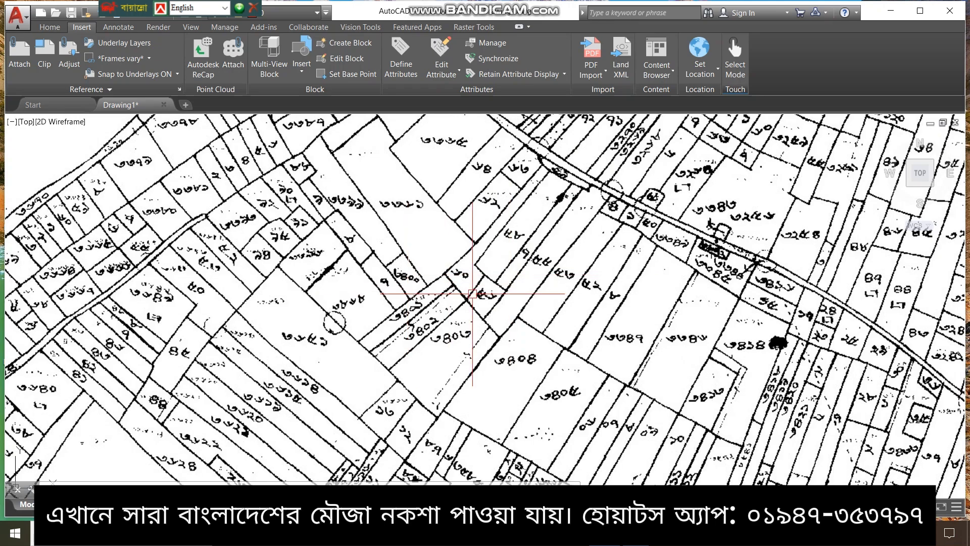
middle_drag(557, 392, 572, 280)
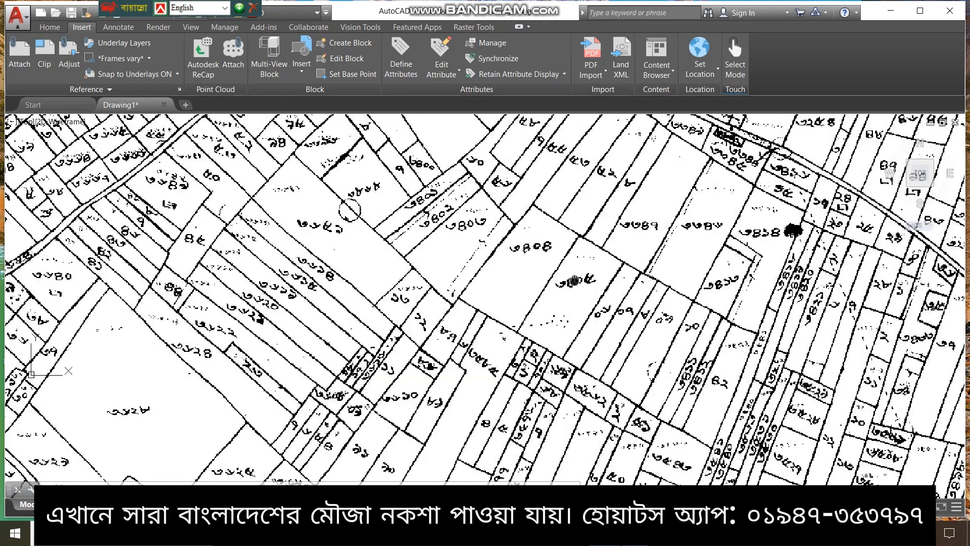
scroll(500, 291, up, 3)
scroll(550, 230, down, 2)
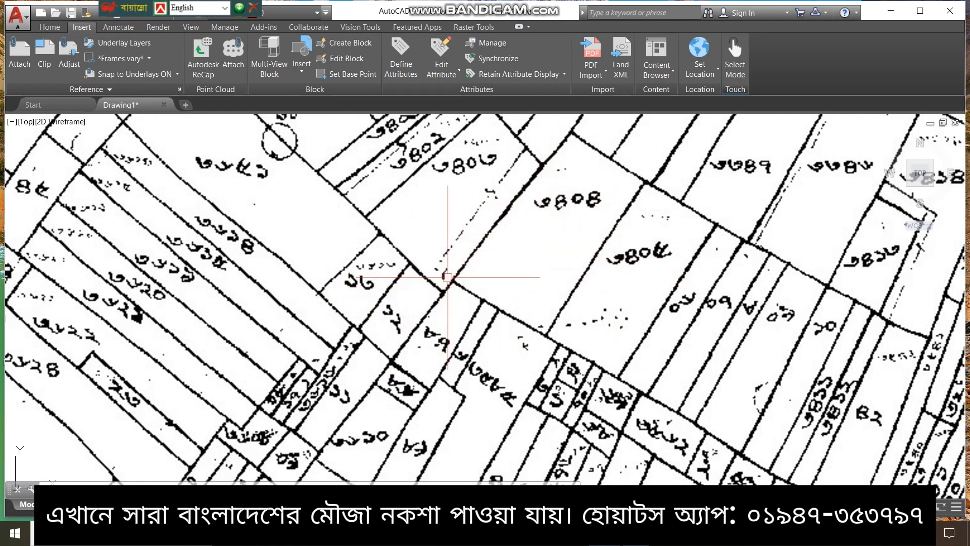
Start a polyline at the south corner of plot 3403 and trace the first segment along its southwest edge.
text(pl)
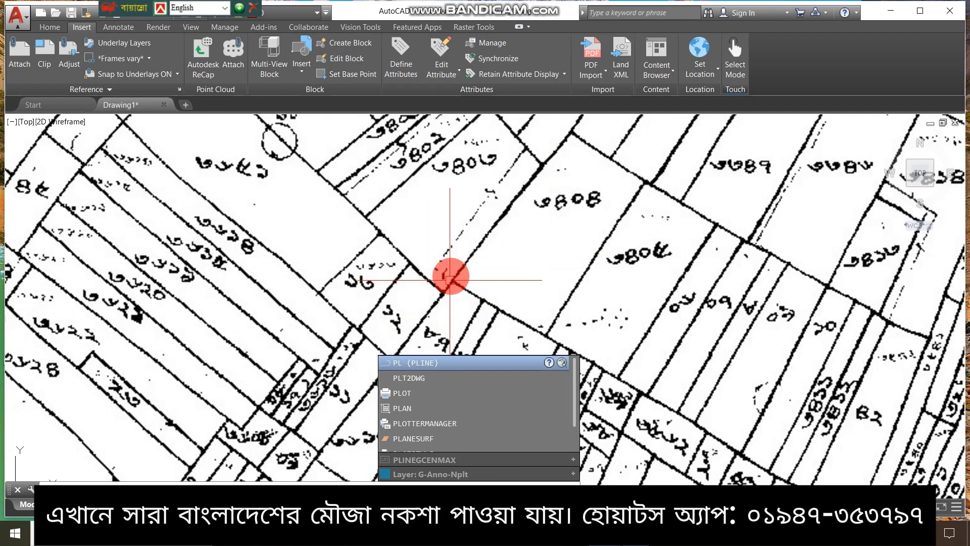
key(Return)
scroll(447, 284, up, 10)
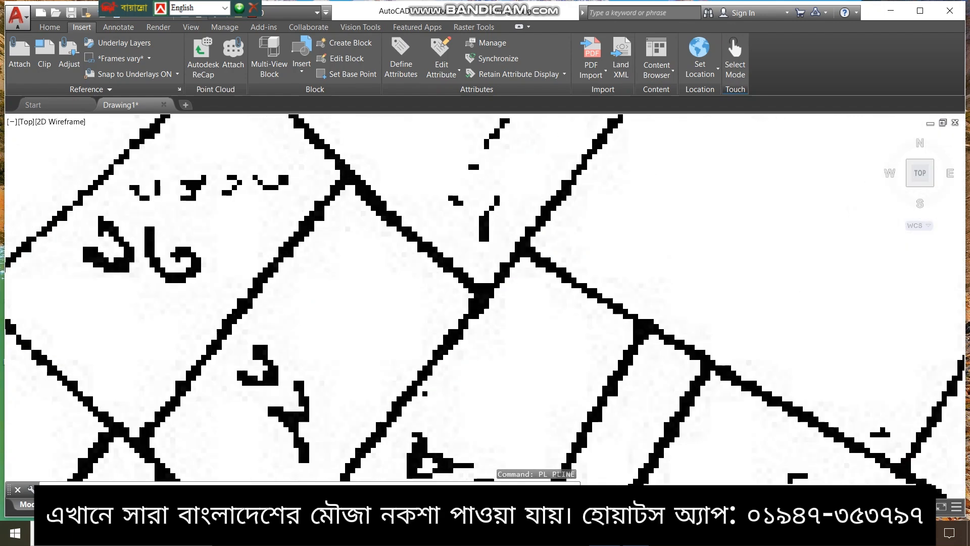
click(510, 296)
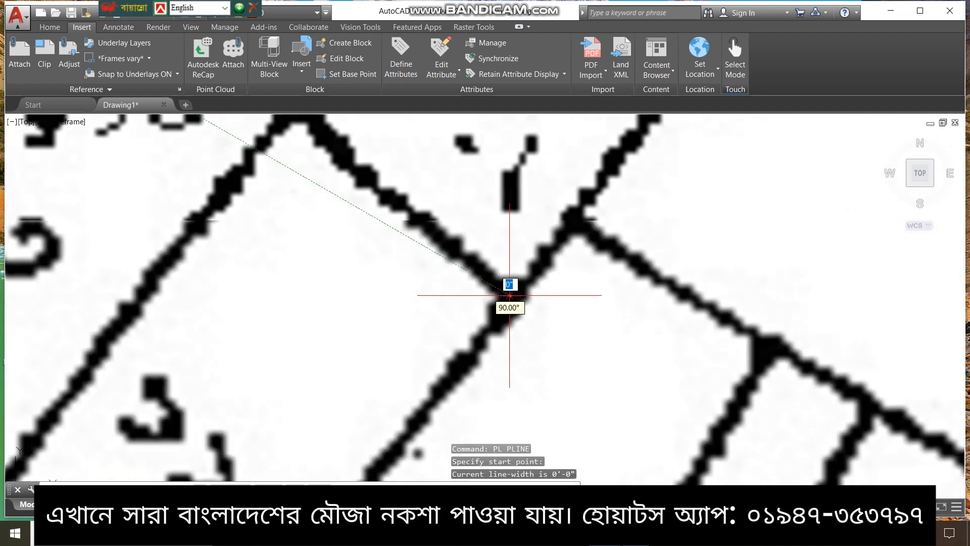
middle_drag(364, 153, 499, 260)
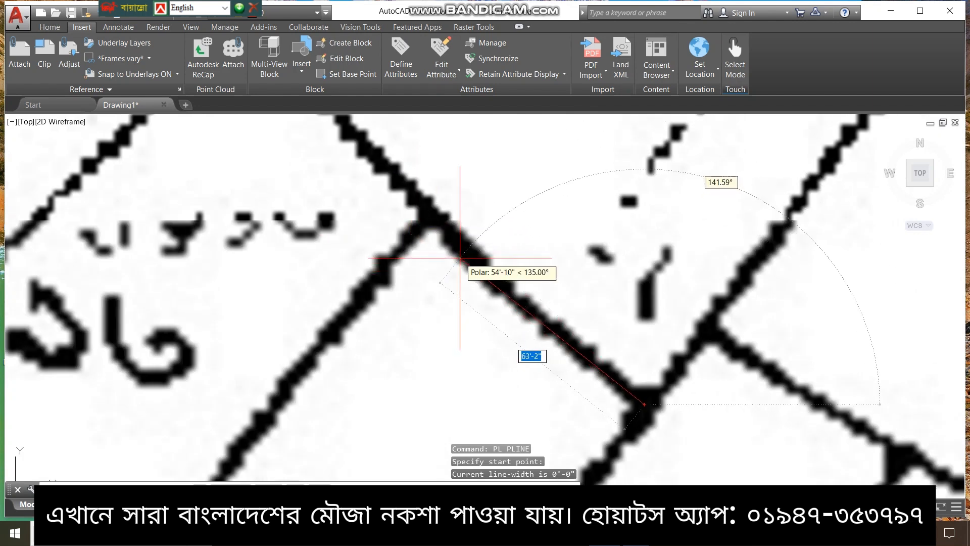
click(461, 241)
Continue the polyline along the southwest edge to the west corner shared with plot 3402.
middle_drag(469, 272, 657, 521)
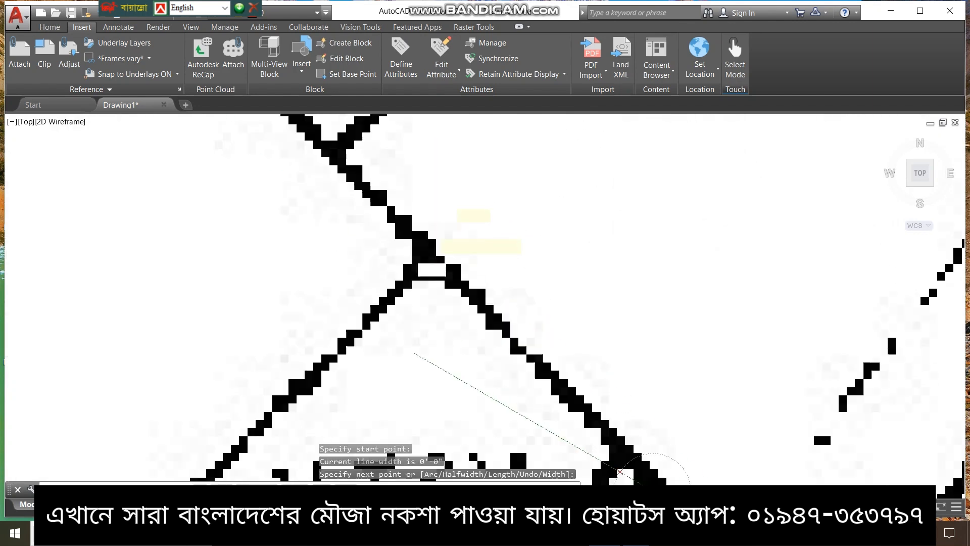
click(426, 259)
click(425, 261)
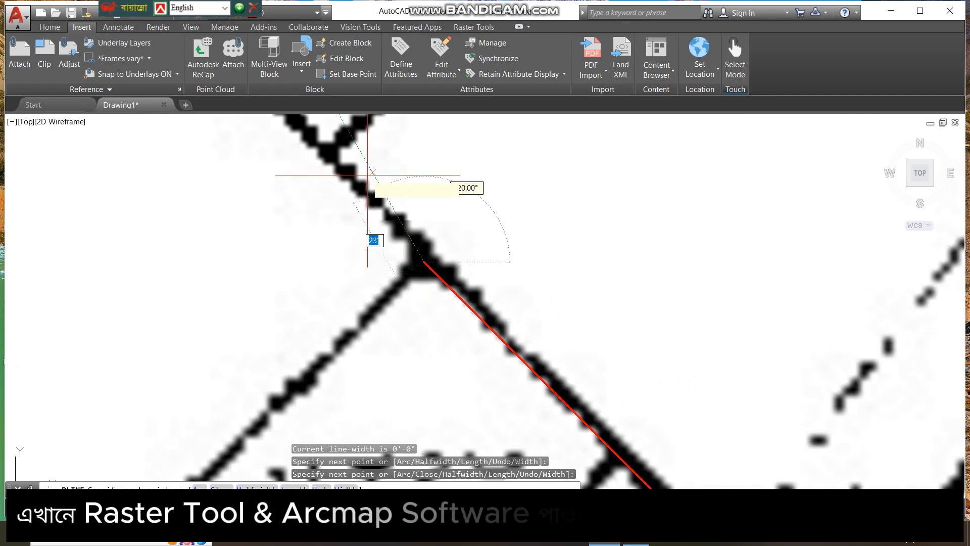
click(325, 153)
Trace the edge between plots 3402 and 3403 with the polyline up to the north corner.
middle_drag(326, 153, 141, 335)
scroll(311, 246, down, 6)
middle_drag(309, 247, 123, 427)
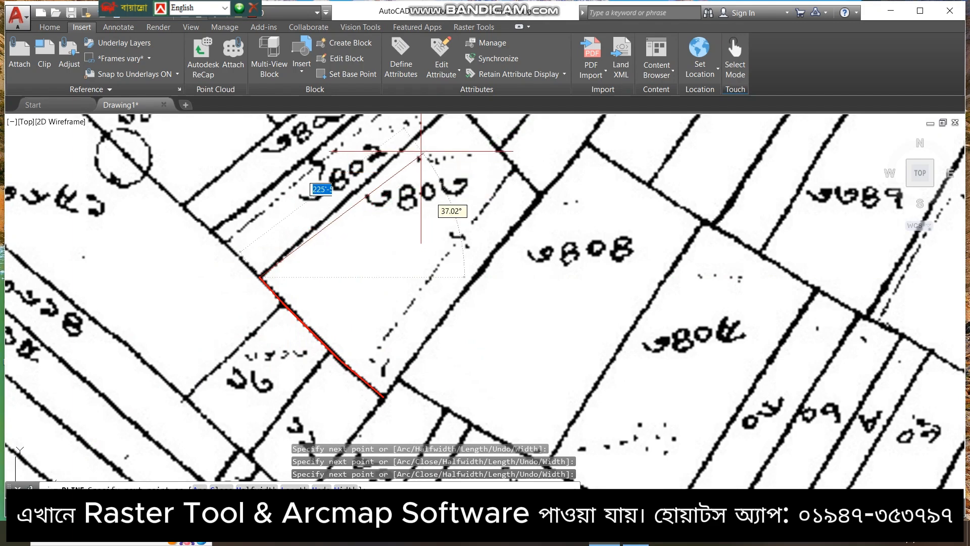
scroll(410, 140, up, 6)
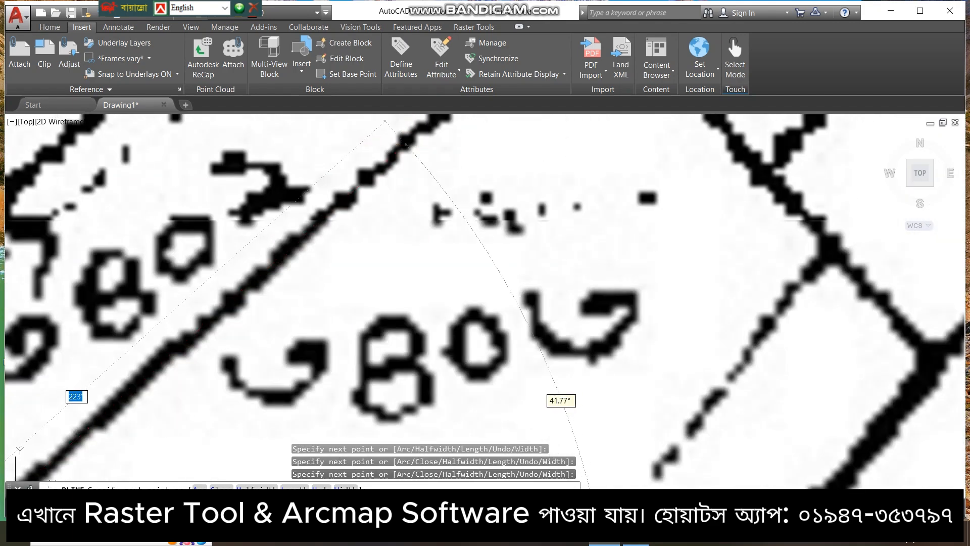
click(409, 139)
scroll(402, 137, down, 4)
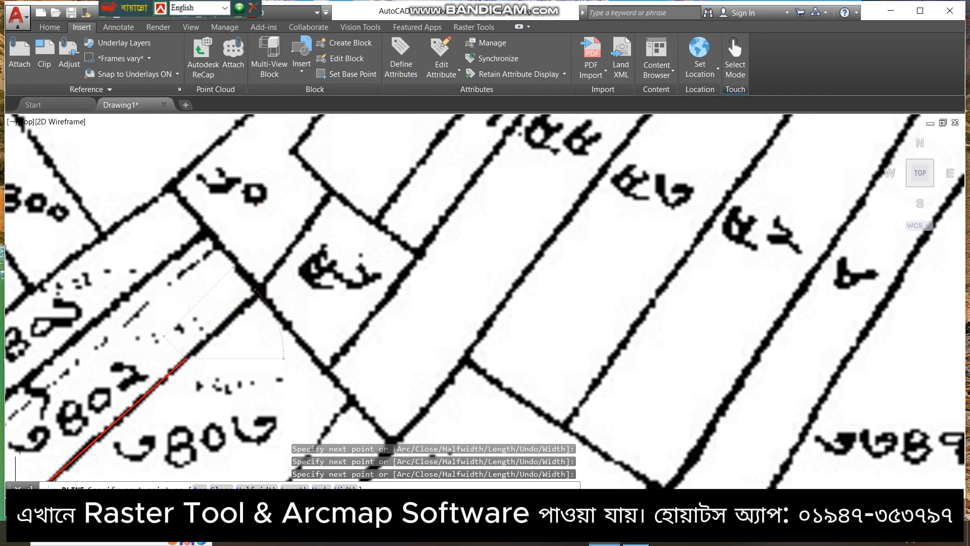
click(256, 290)
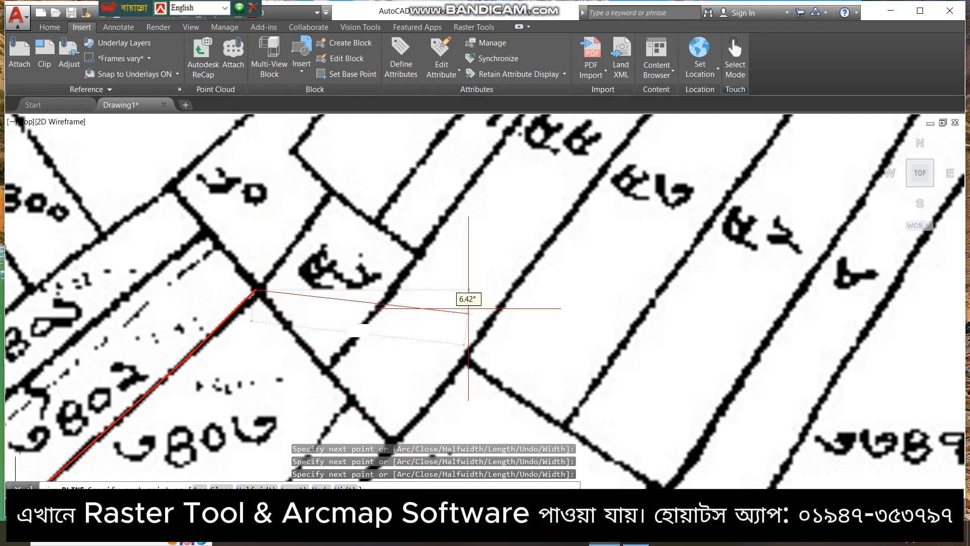
Trace the northeast edge of plot 3403 with the polyline, through the junction point, to the east corner shared with plot 3404.
scroll(353, 397, up, 6)
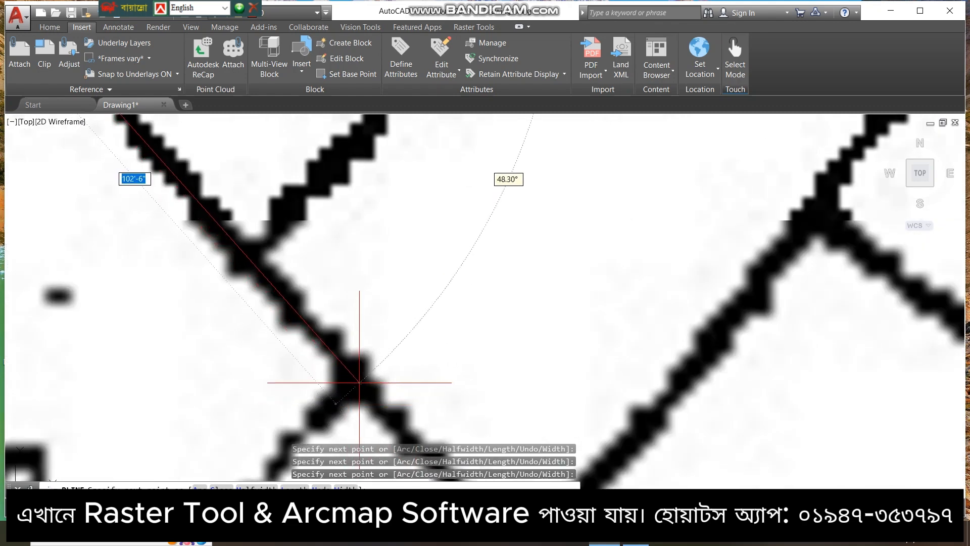
click(359, 382)
scroll(359, 382, down, 7)
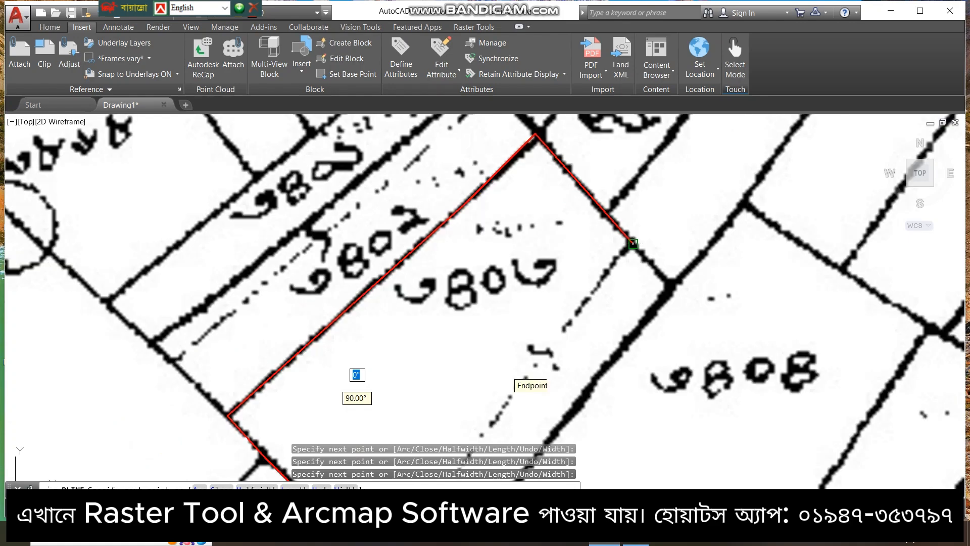
middle_drag(489, 387, 617, 211)
middle_drag(641, 288, 1, 433)
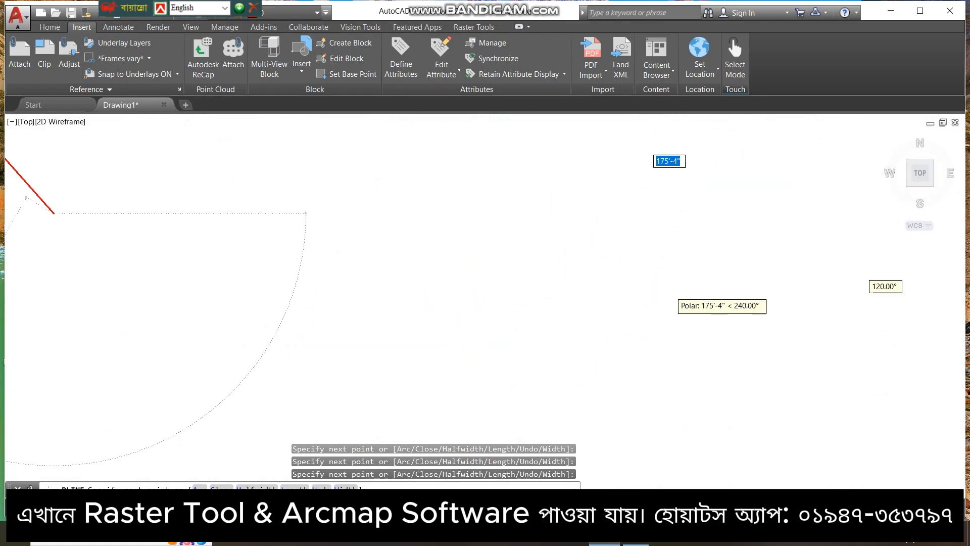
middle_drag(360, 289, 230, 538)
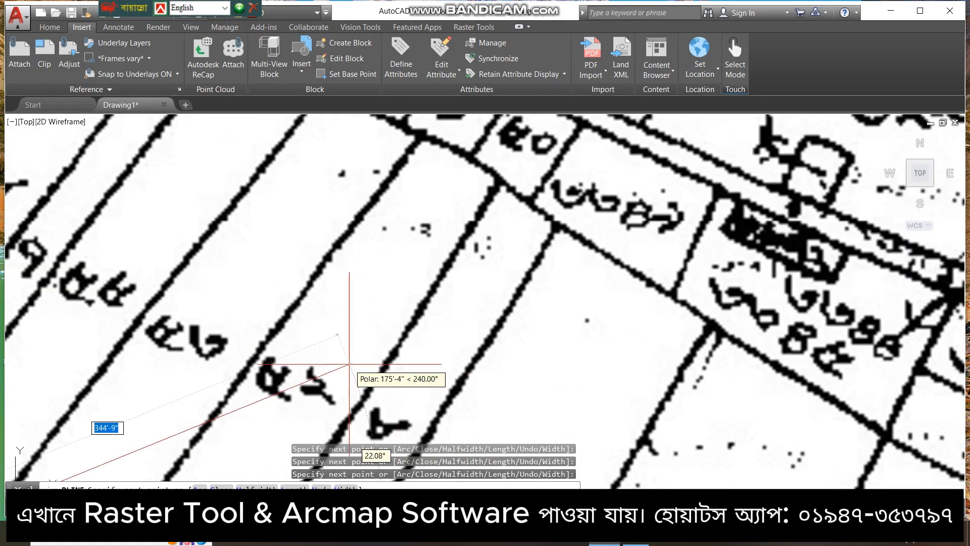
scroll(349, 364, down, 6)
middle_drag(354, 354, 646, 249)
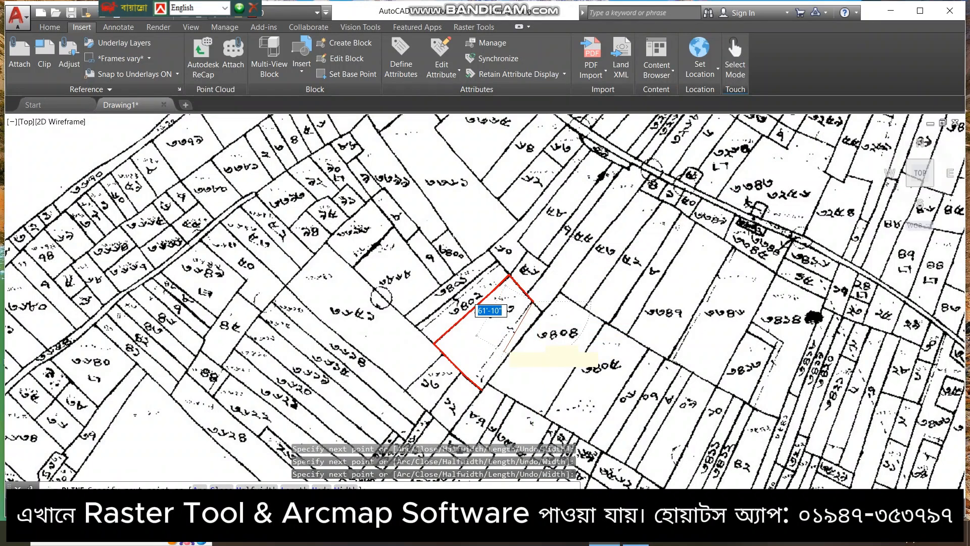
scroll(504, 352, up, 7)
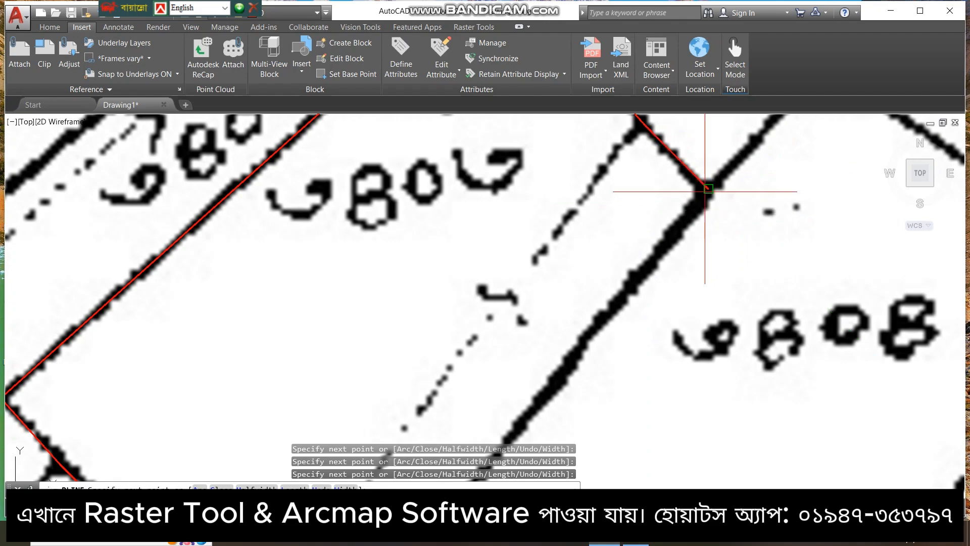
click(708, 190)
Trace the southeast edge of plot 3403 back to the polyline's start point at the south corner and end the polyline.
scroll(657, 304, down, 6)
middle_drag(656, 304, 670, 146)
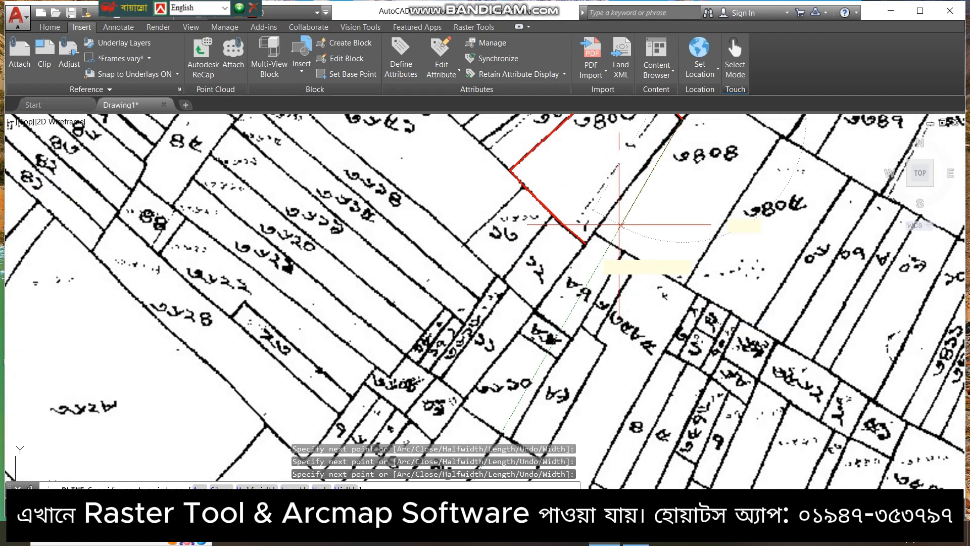
click(585, 243)
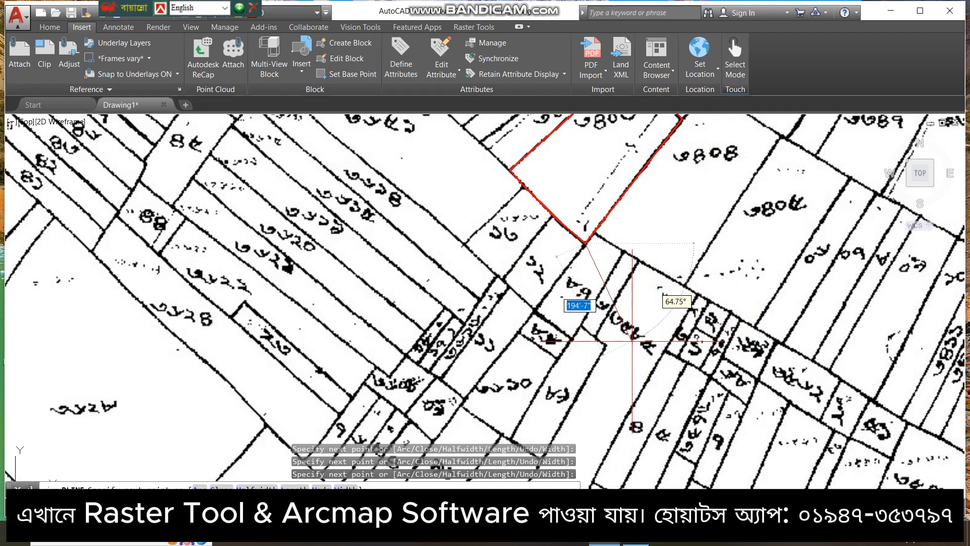
key(Escape)
scroll(636, 329, down, 4)
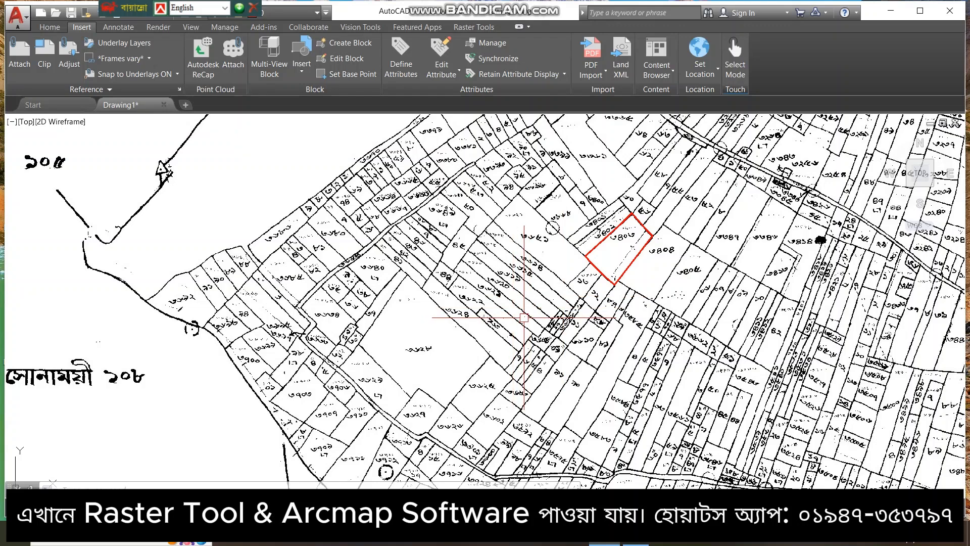
Move the traced outline of plot 3403 off the plots into the blank margin near the map's west border.
click(537, 338)
click(758, 161)
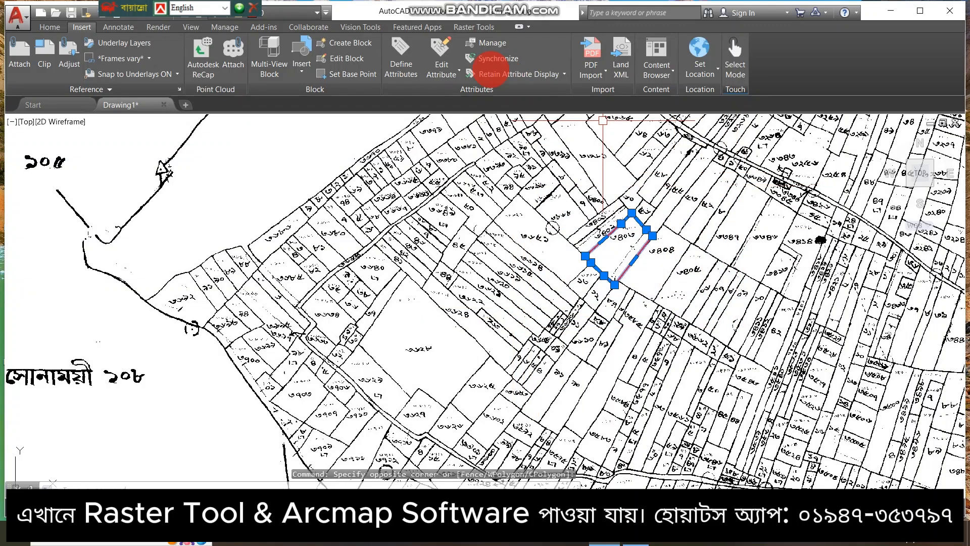
click(48, 26)
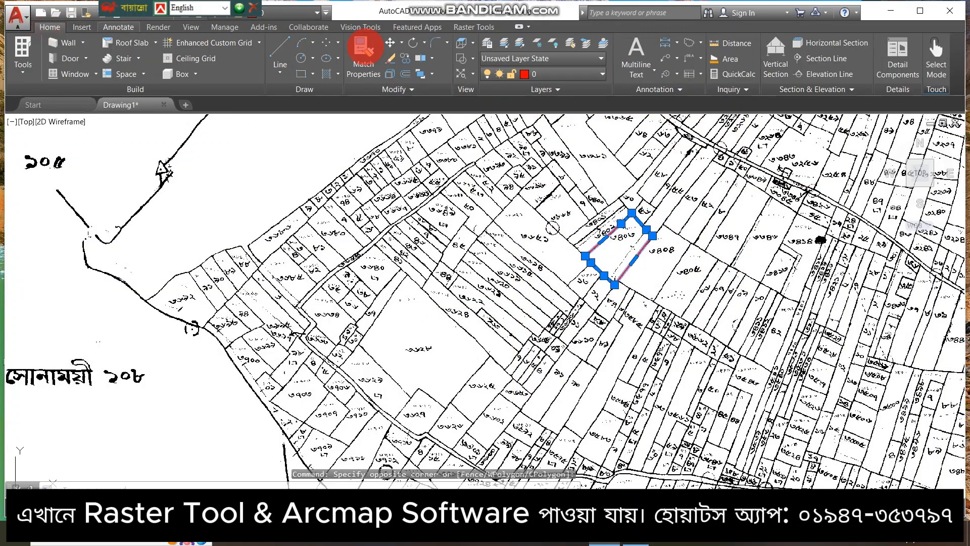
click(389, 42)
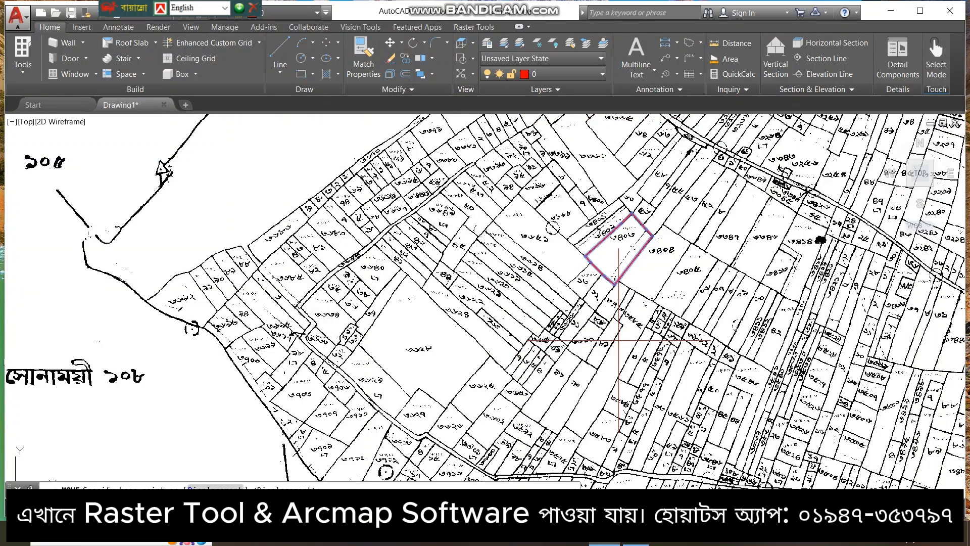
click(616, 308)
scroll(312, 271, down, 6)
middle_drag(313, 269, 761, 371)
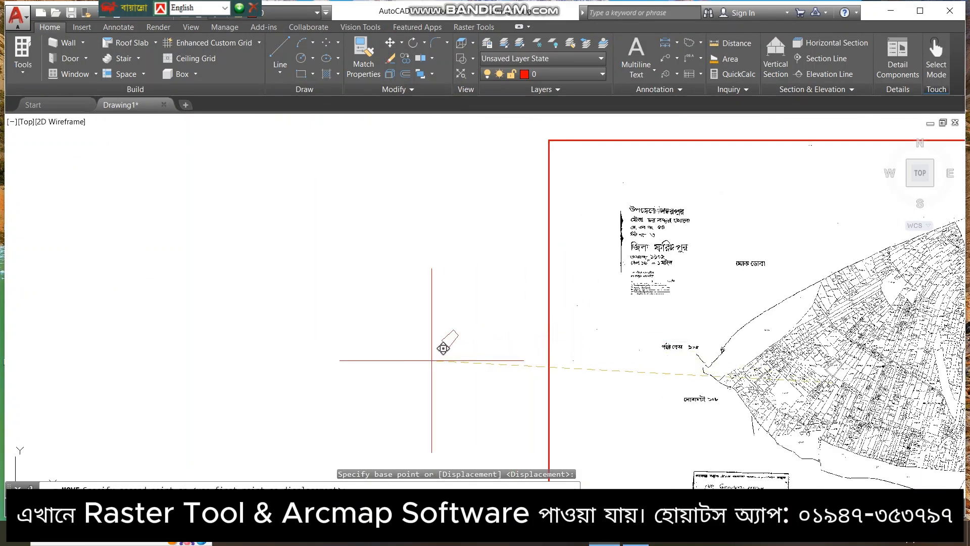
click(587, 387)
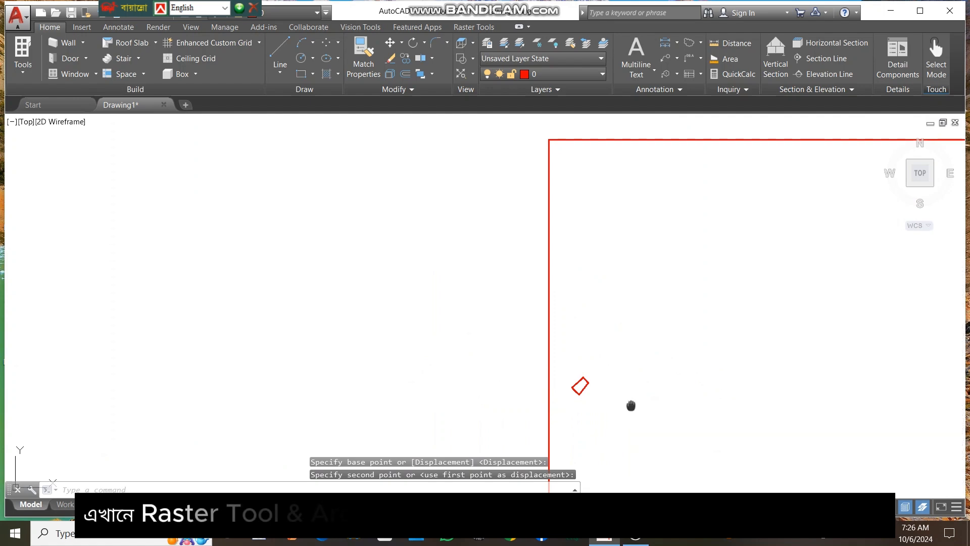
Switch the Bangla keyboard layout to Bijoy Classic.
middle_drag(630, 403, 458, 221)
scroll(433, 222, up, 4)
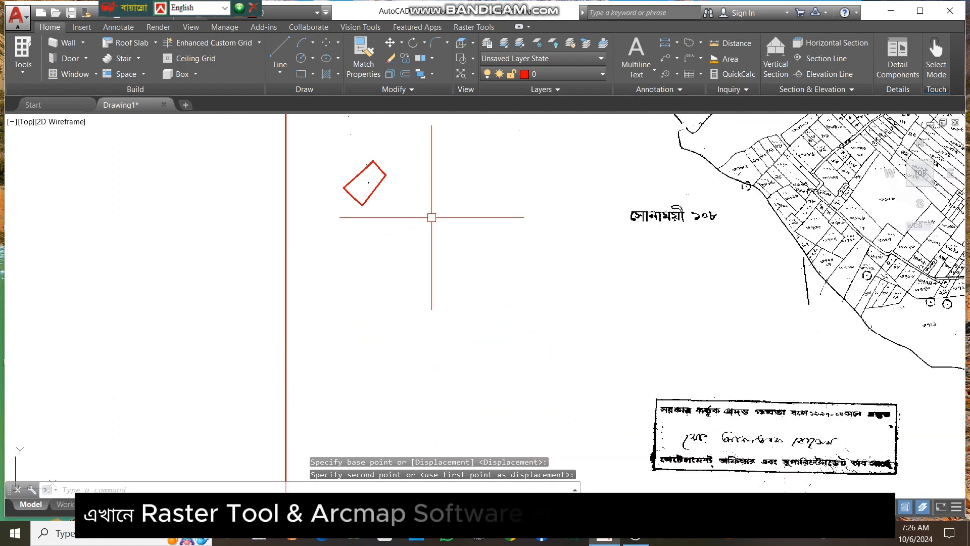
scroll(381, 189, up, 4)
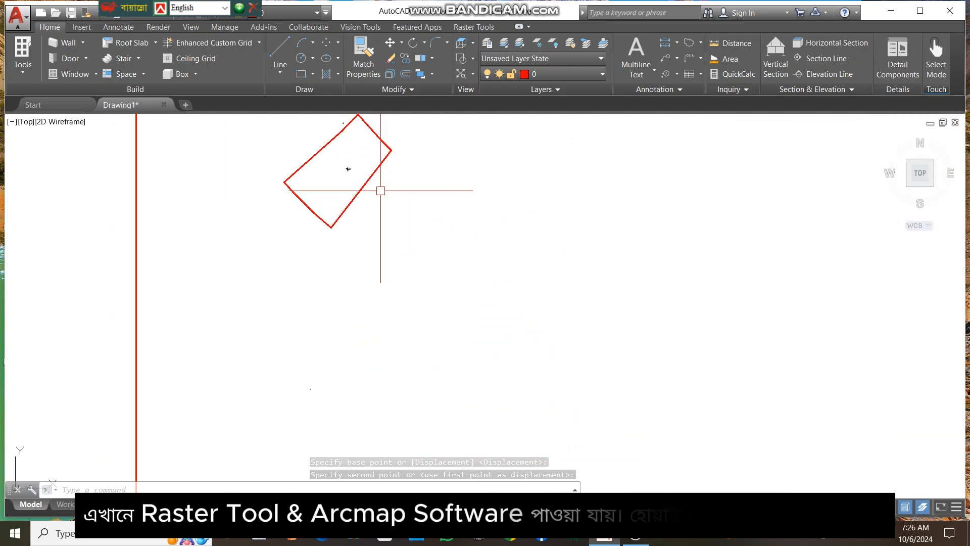
scroll(381, 190, down, 2)
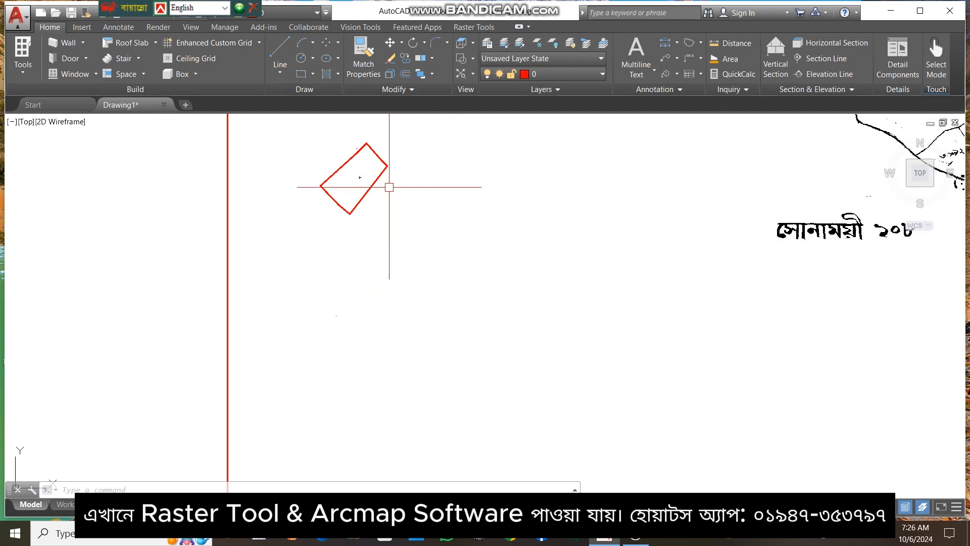
click(191, 7)
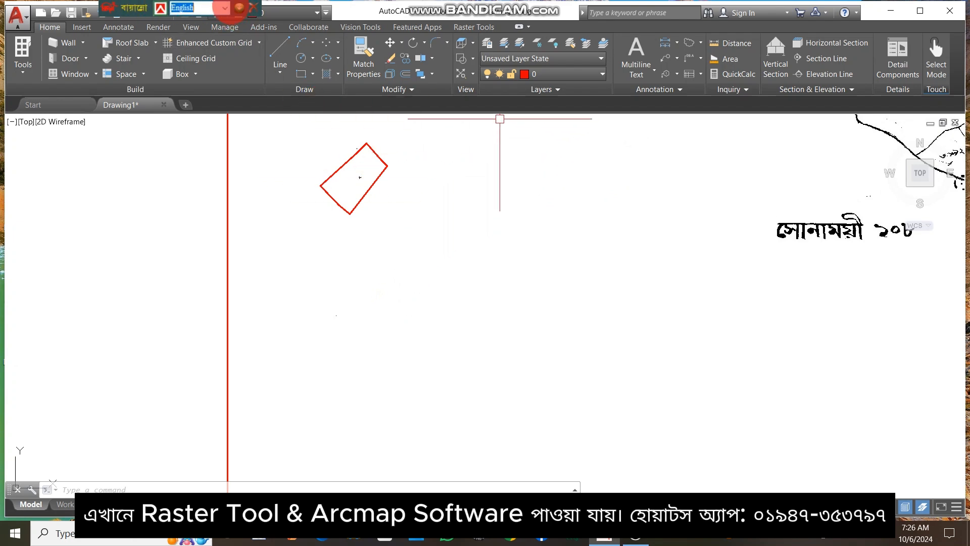
click(224, 7)
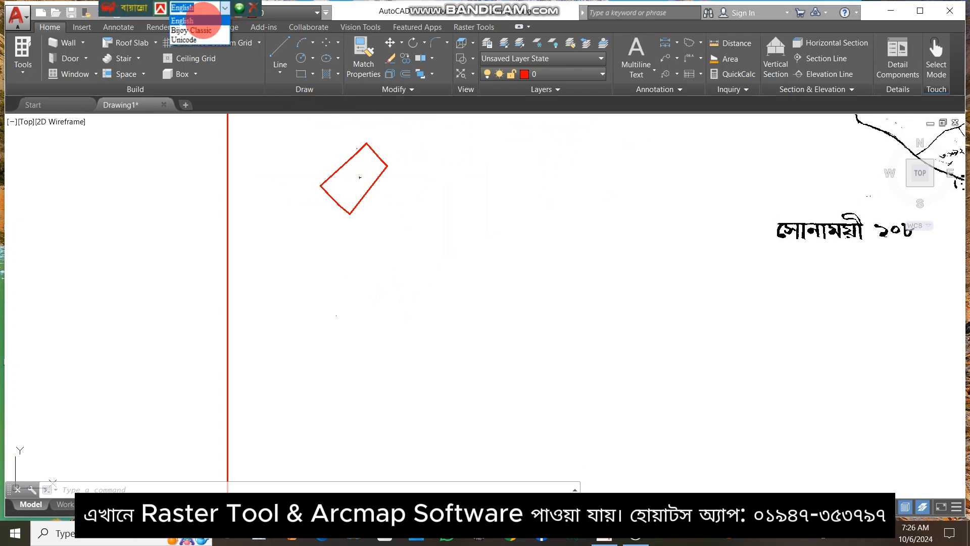
click(192, 30)
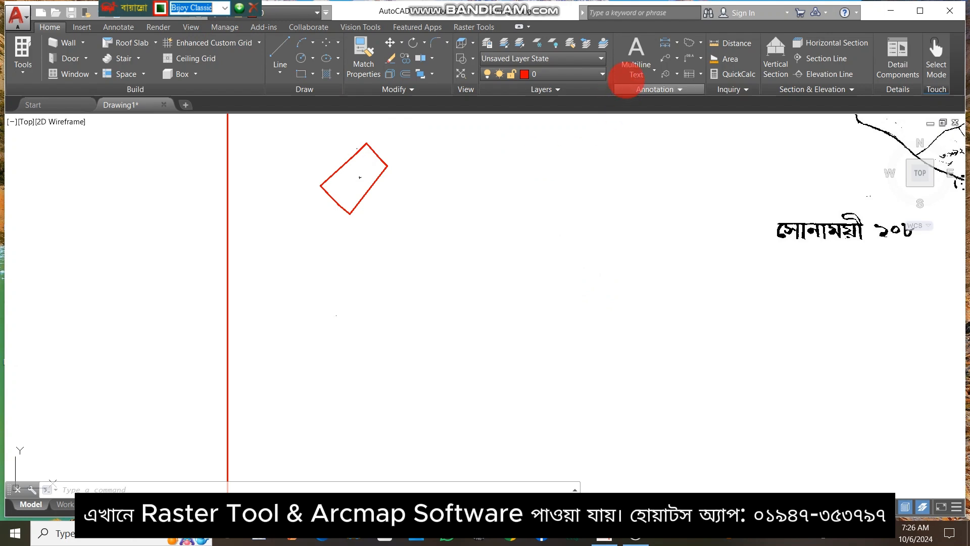
Start a multiline text in the blank area east of the moved plot outline, using the Standard text style.
click(636, 71)
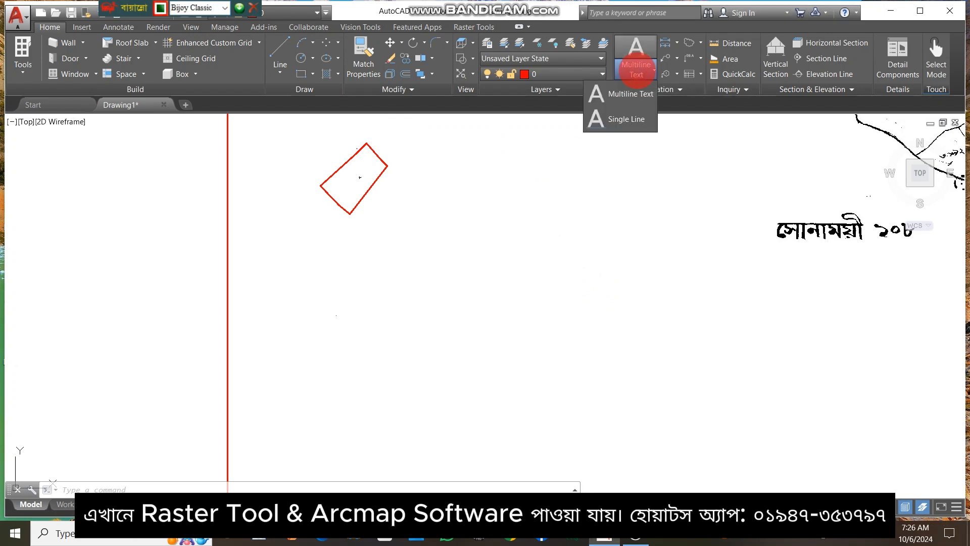
click(628, 93)
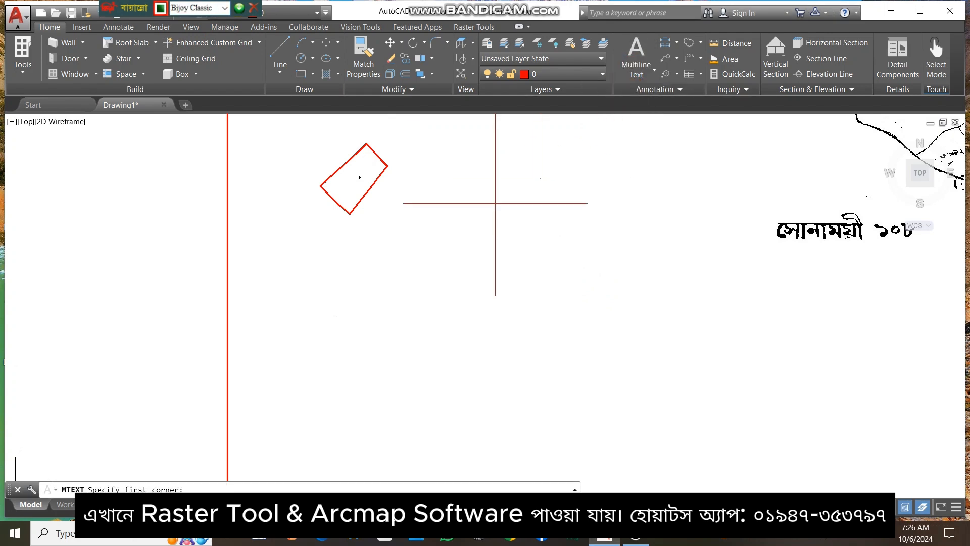
click(450, 177)
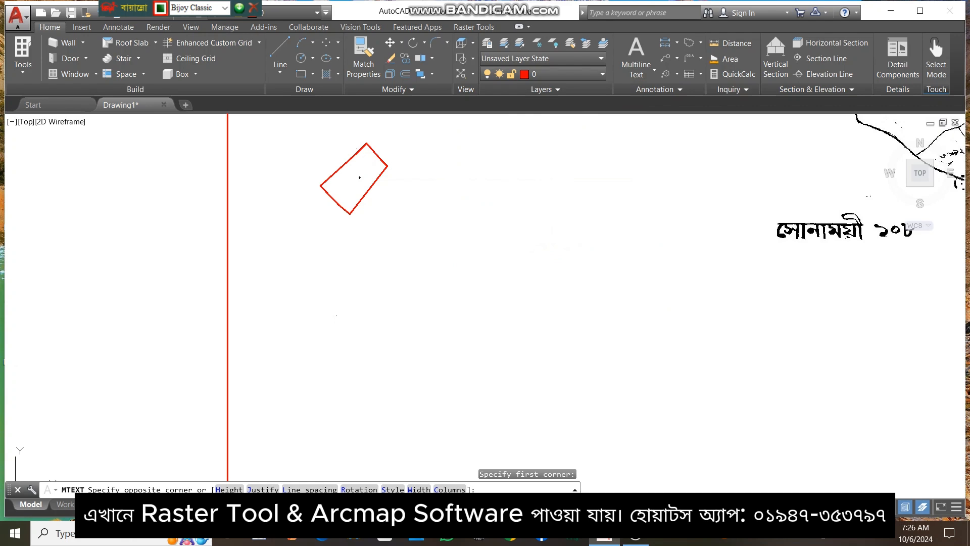
click(485, 257)
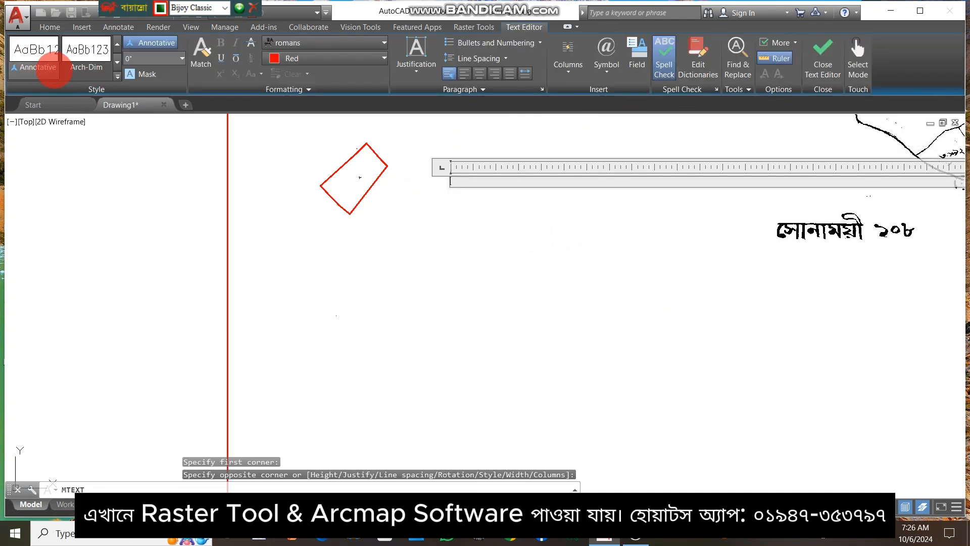
click(117, 76)
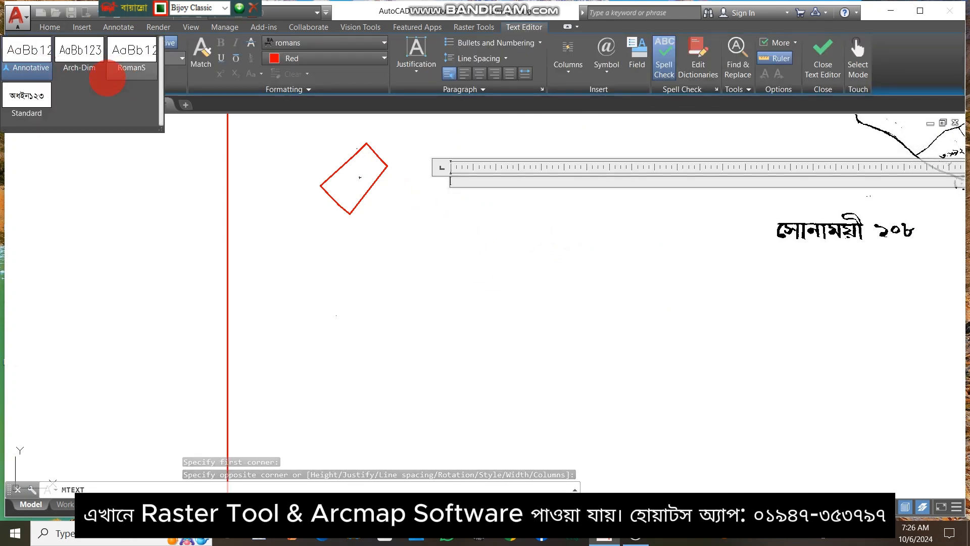
click(31, 95)
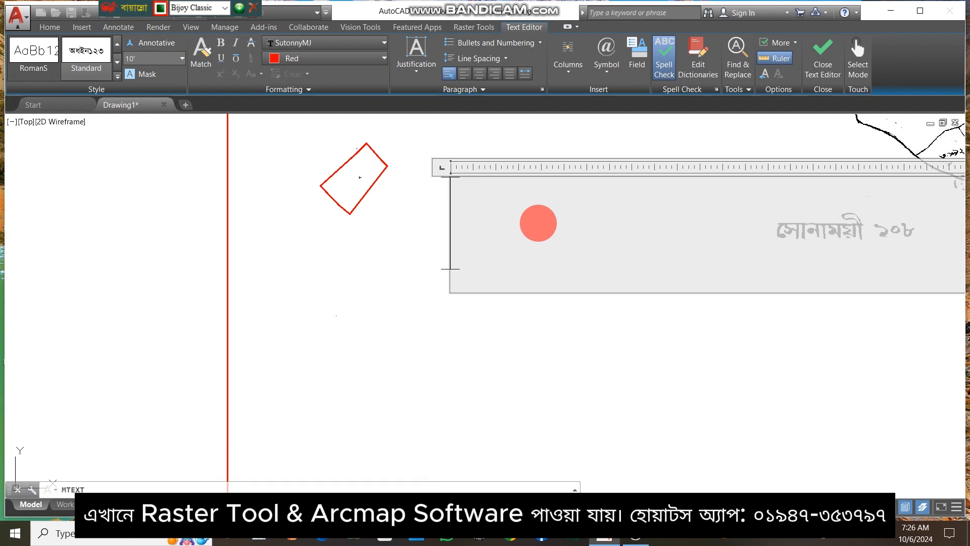
Enter "মোট জমি-" as the first line of the multiline text.
text(ে)
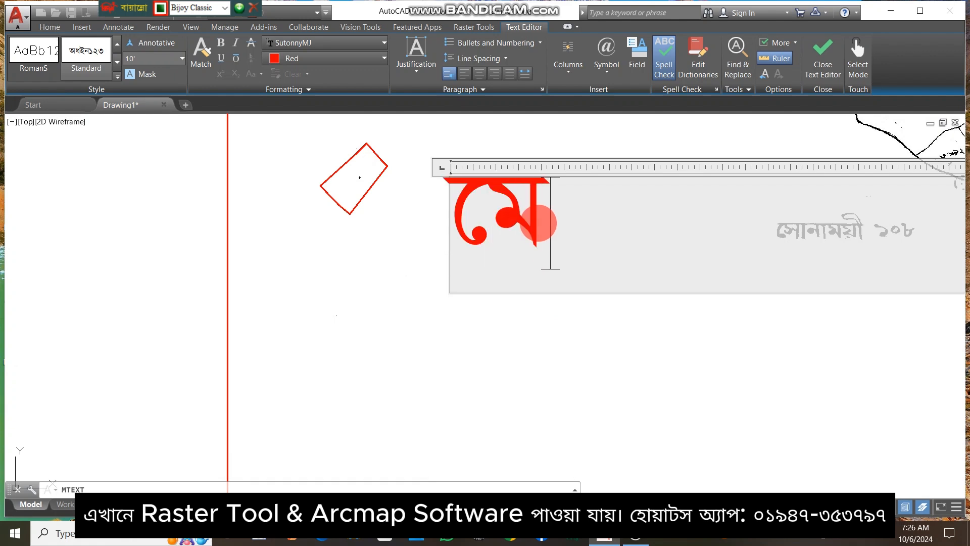
text(মাট)
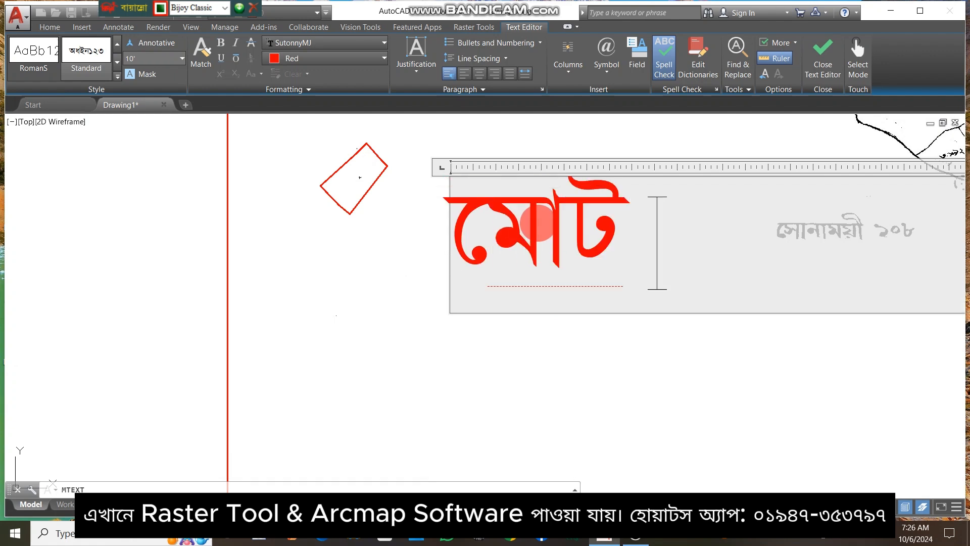
text( জ)
text(িম)
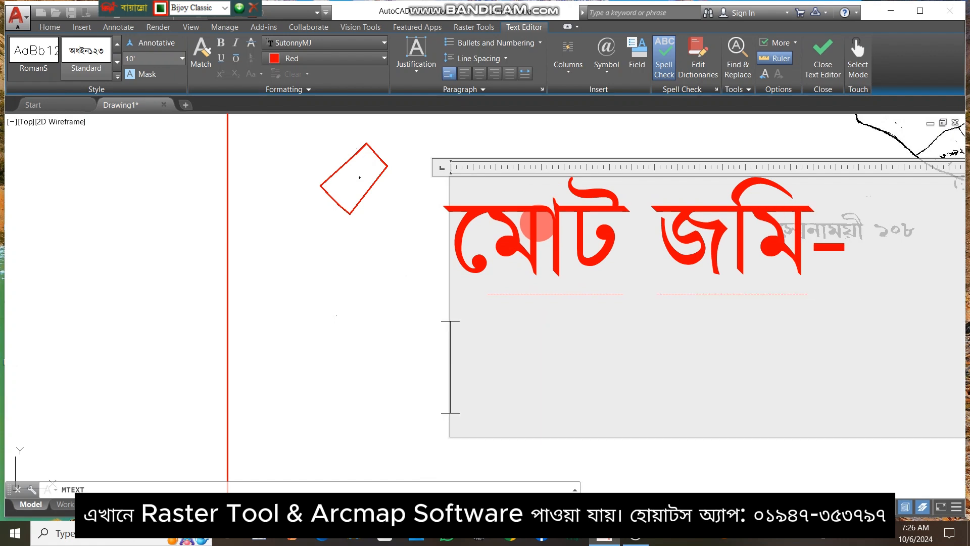
key(Return)
Add "প্রতি ভাগ-" as the second line of the multiline text and finish the text.
text(প)
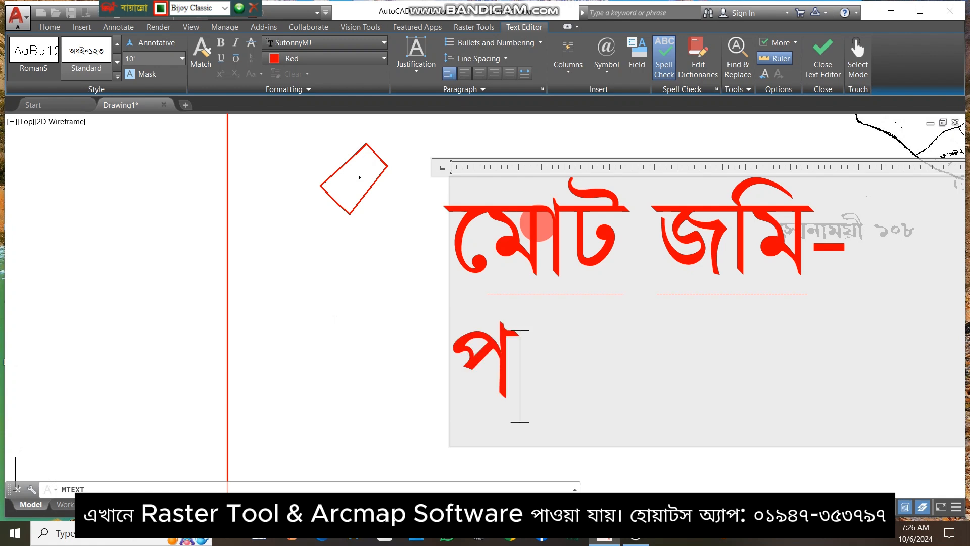
text(ি)
text(ত)
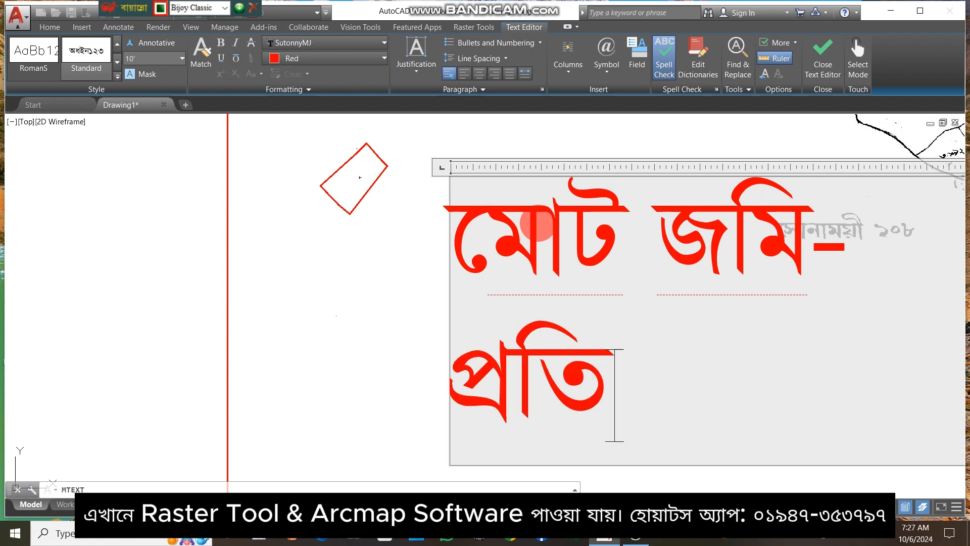
text( ভ)
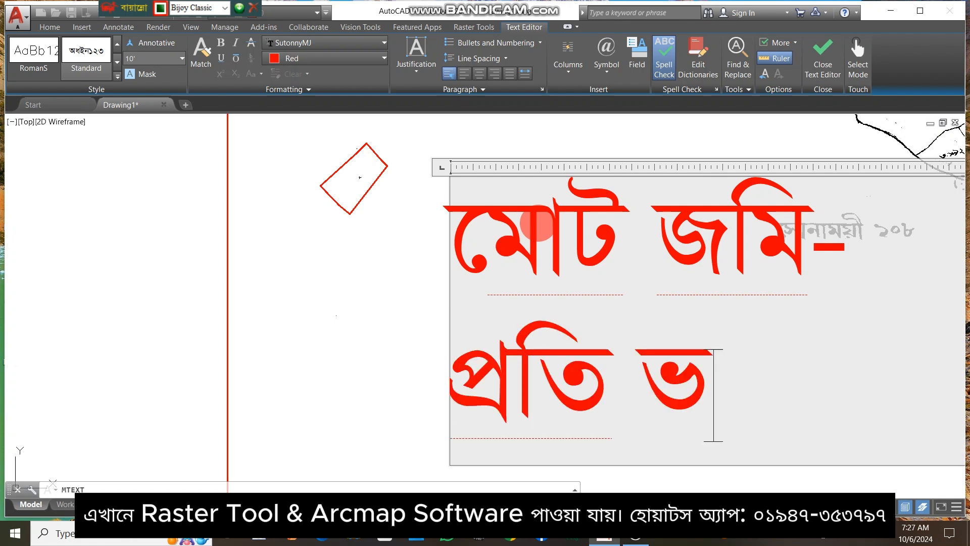
text(াগ-)
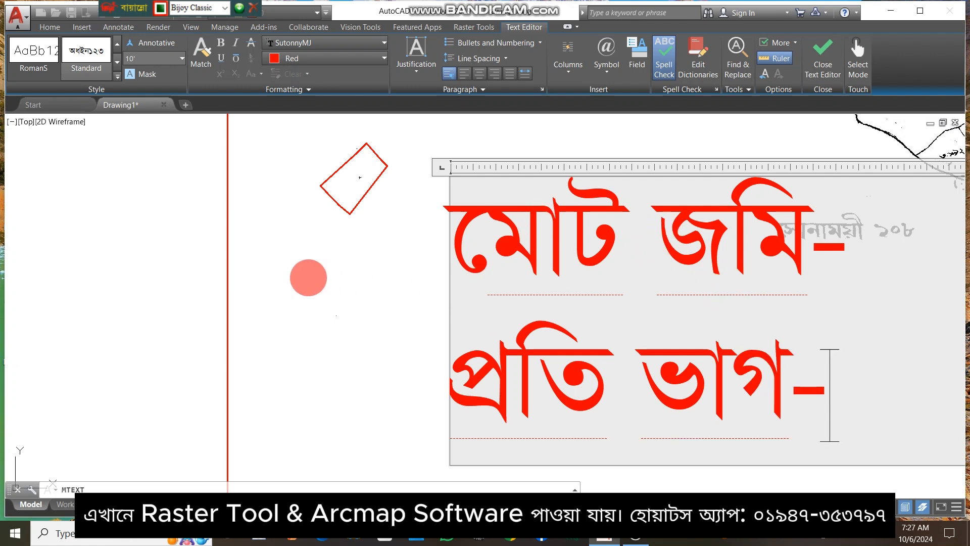
click(359, 177)
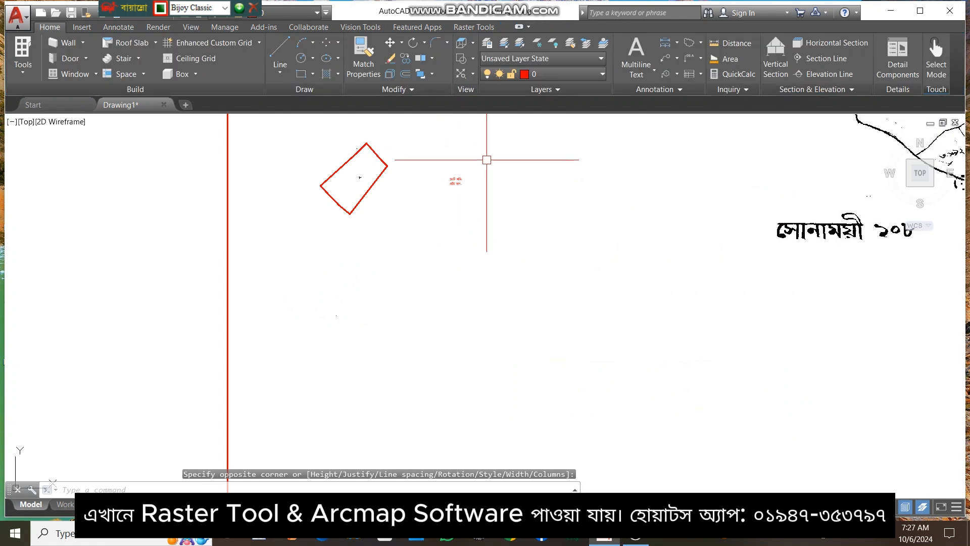
scroll(469, 167, up, 4)
scroll(457, 174, up, 2)
scroll(429, 230, down, 2)
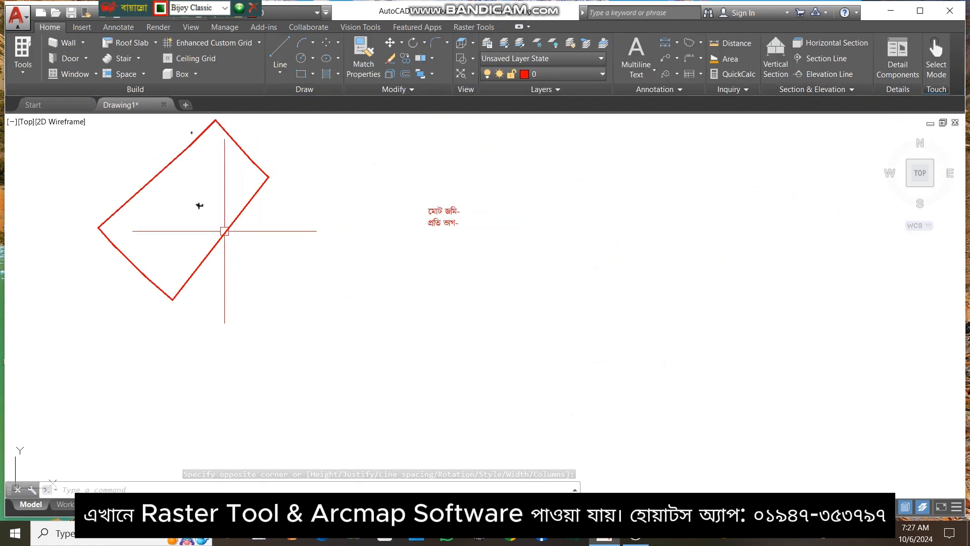
Switch the keyboard layout to English and cancel the mistyped command along with the plot outline selection.
click(243, 208)
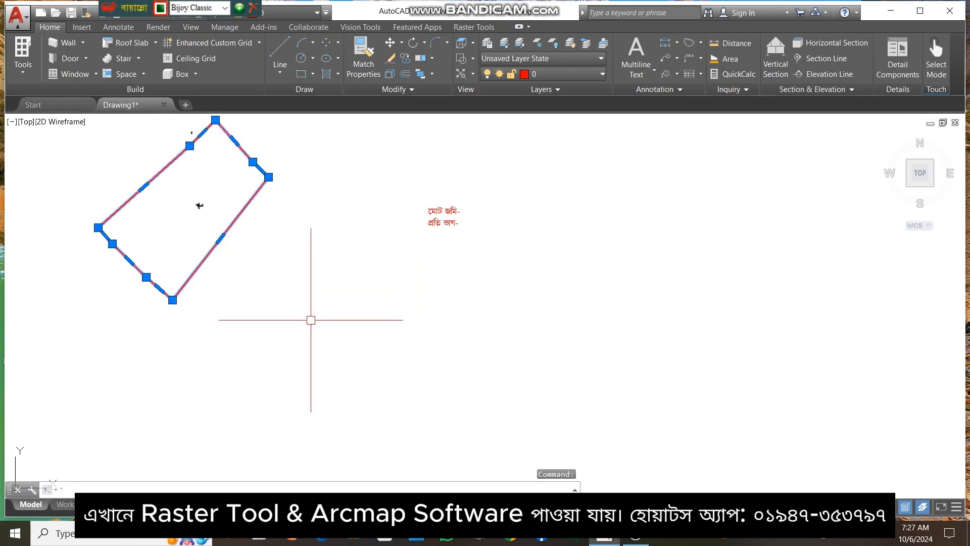
text(`n)
click(160, 8)
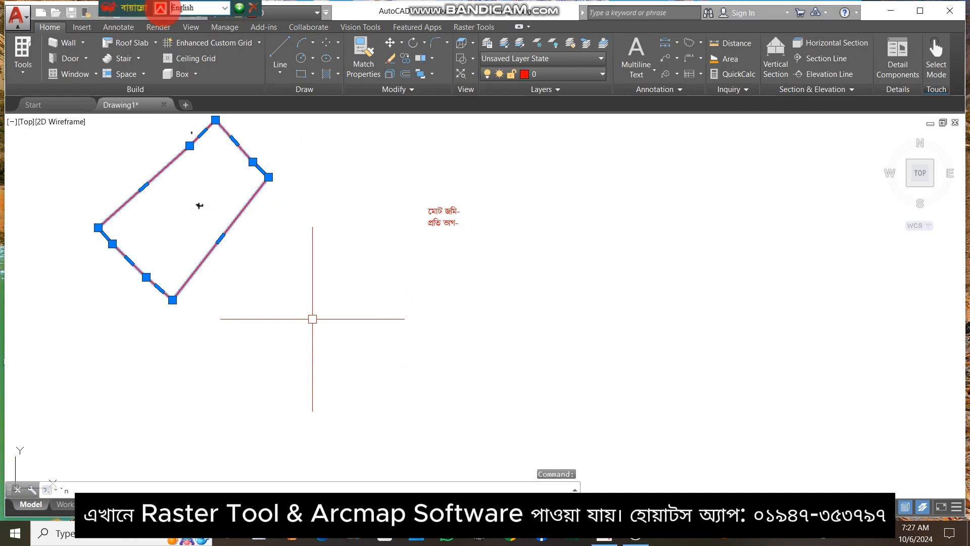
click(301, 217)
key(Escape)
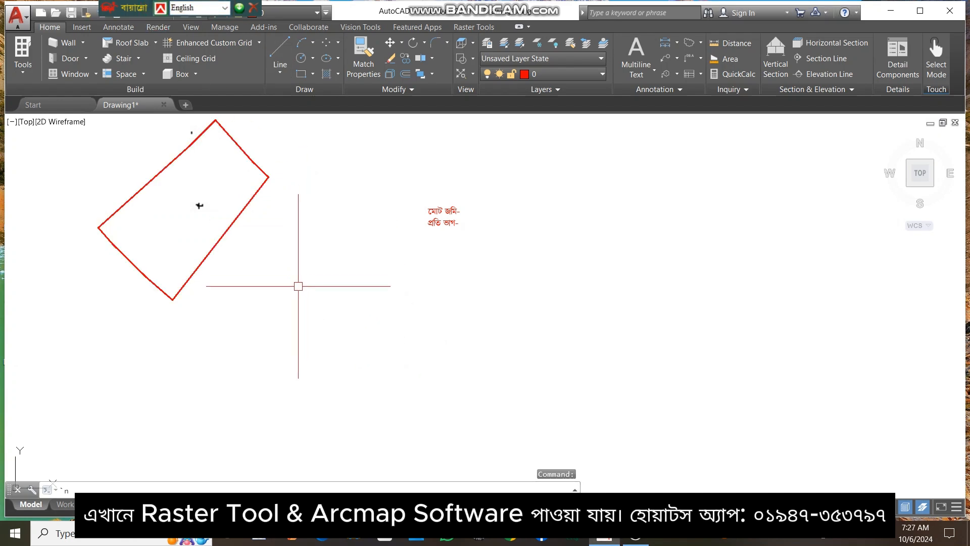
List the plot outline's properties with the LIST command and copy its area in square inches.
click(249, 206)
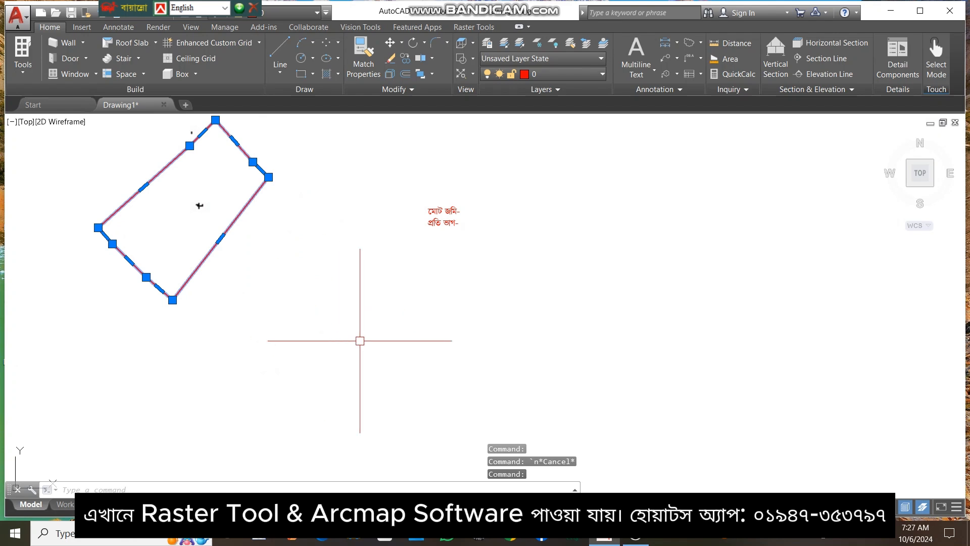
text(li)
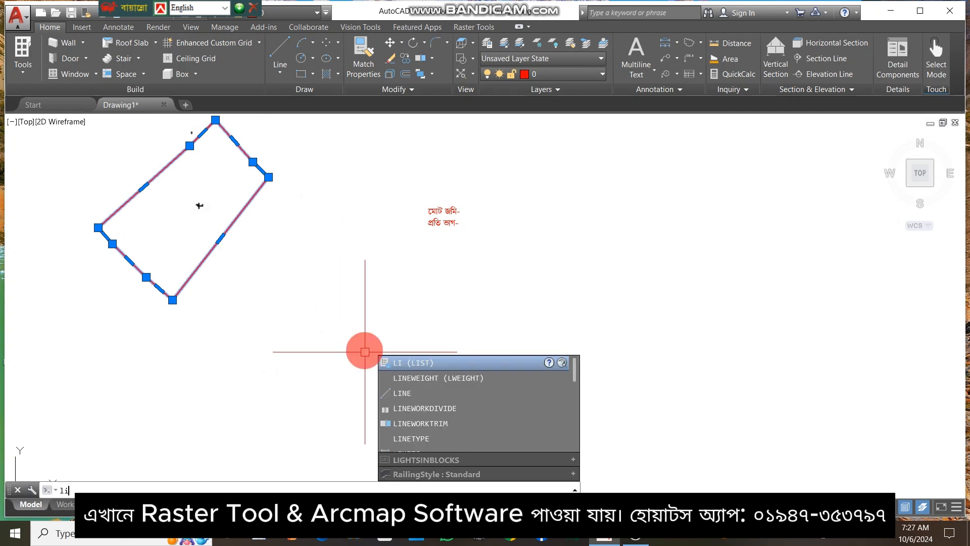
key(Return)
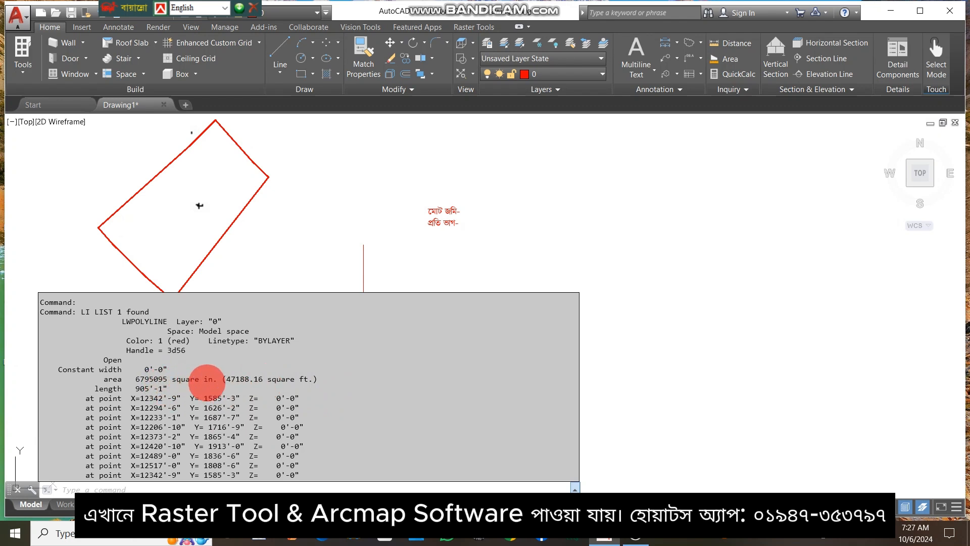
drag(168, 378, 135, 378)
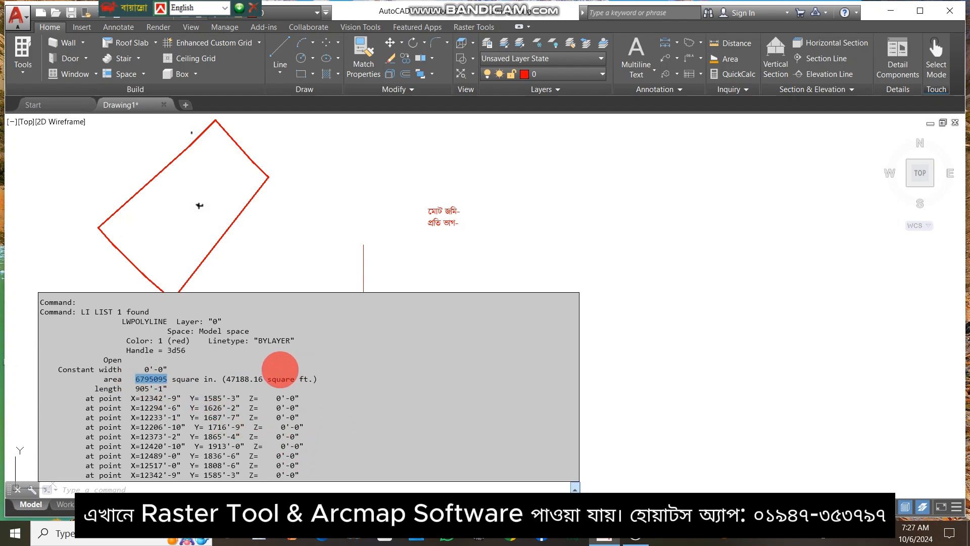
click(331, 241)
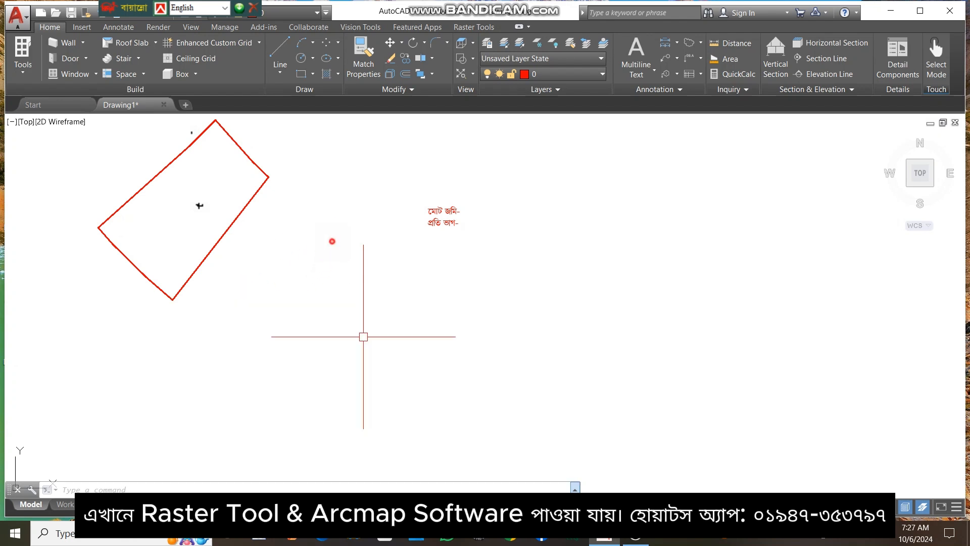
Append "৬৭৯৫০৯৫ ইঞ্চি" to the "মোট জমি-" line of the multiline text, using the Bijoy Classic layout for the unit.
click(448, 211)
double_click(455, 211)
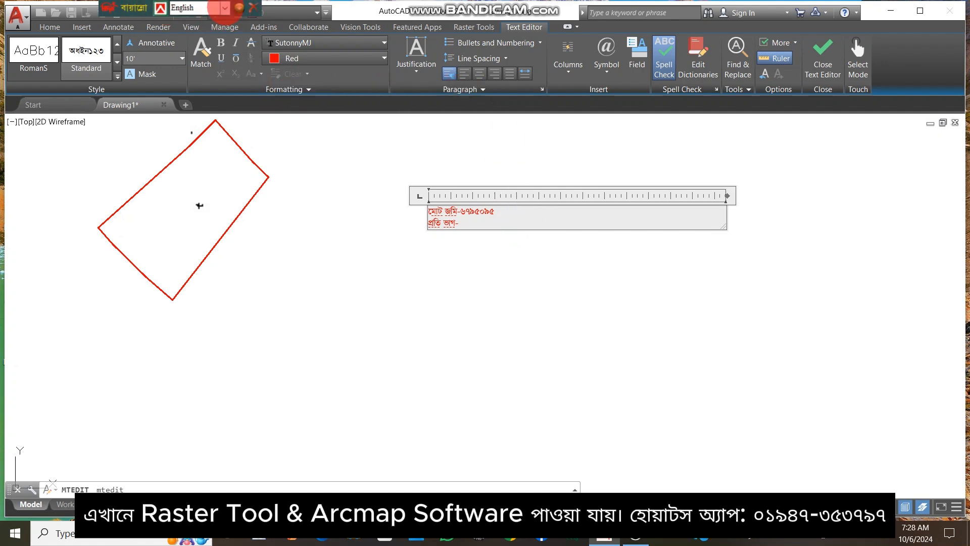
click(225, 8)
click(191, 25)
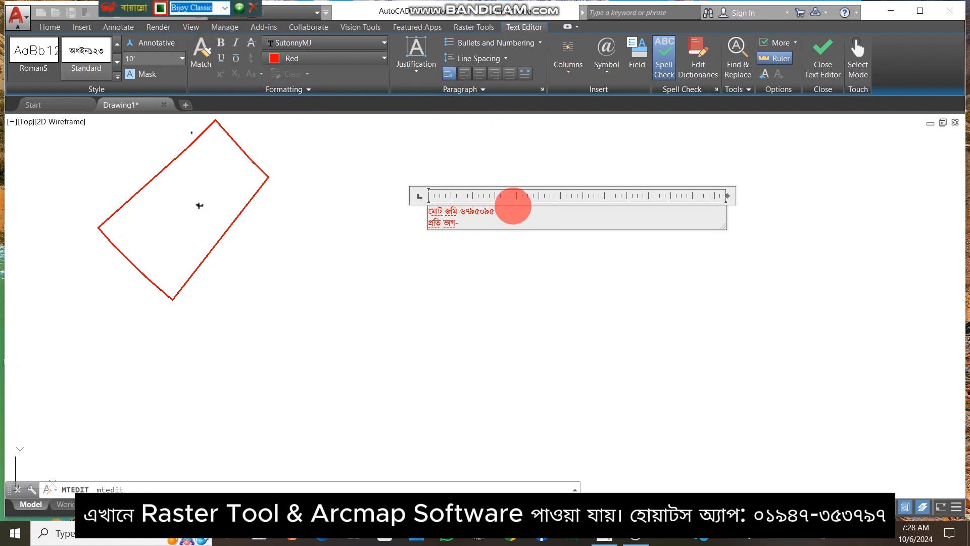
click(507, 215)
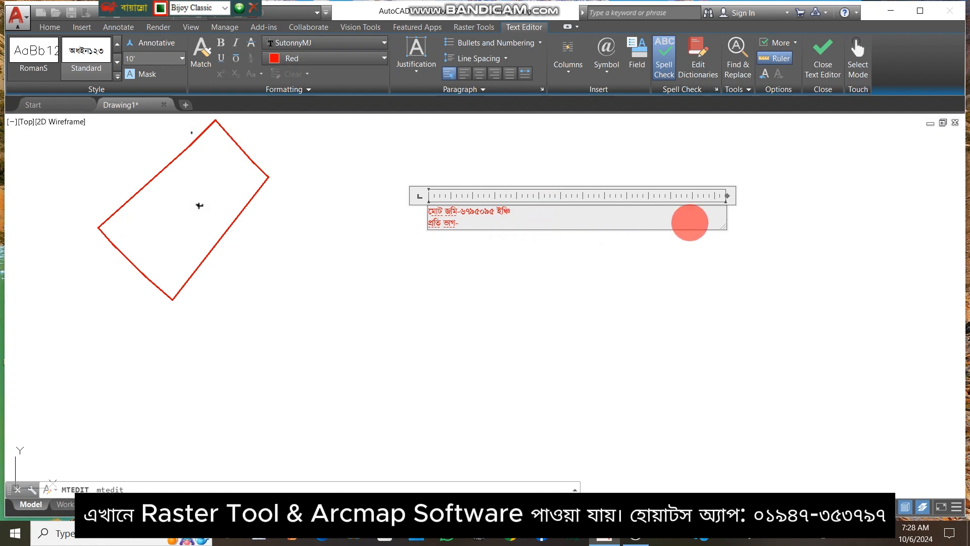
Copy the division sign from the Arial set in Character Map and paste it after "ইঞ্চি" in the first line.
scroll(506, 246, up, 5)
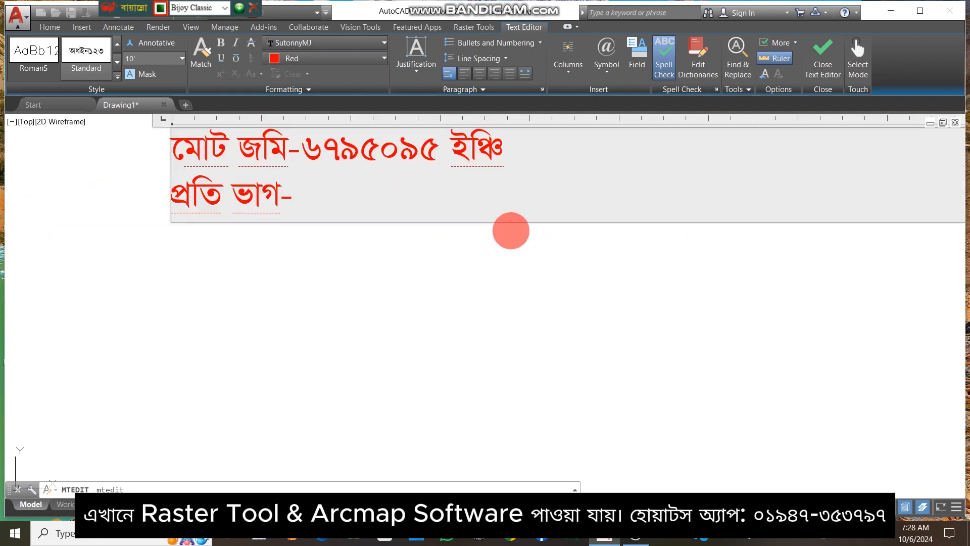
scroll(511, 231, down, 2)
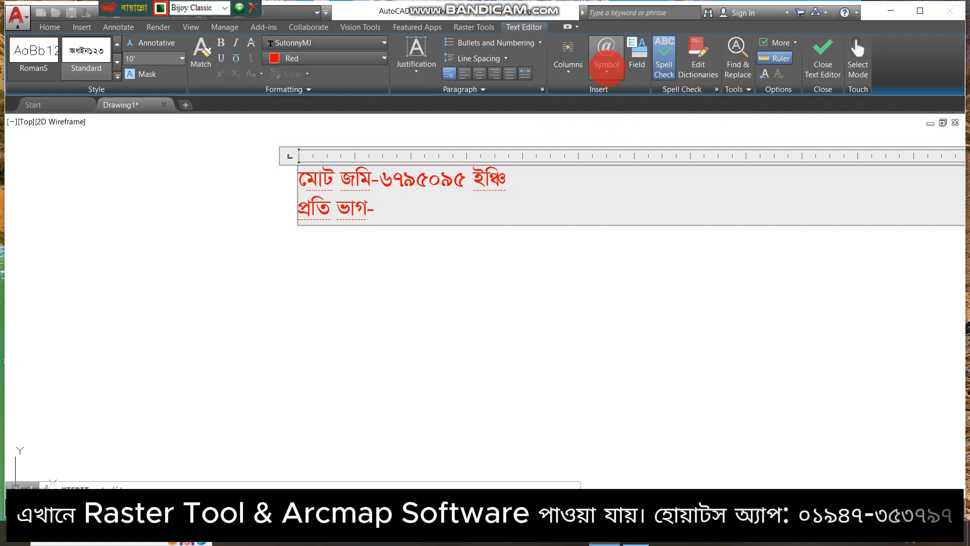
click(606, 65)
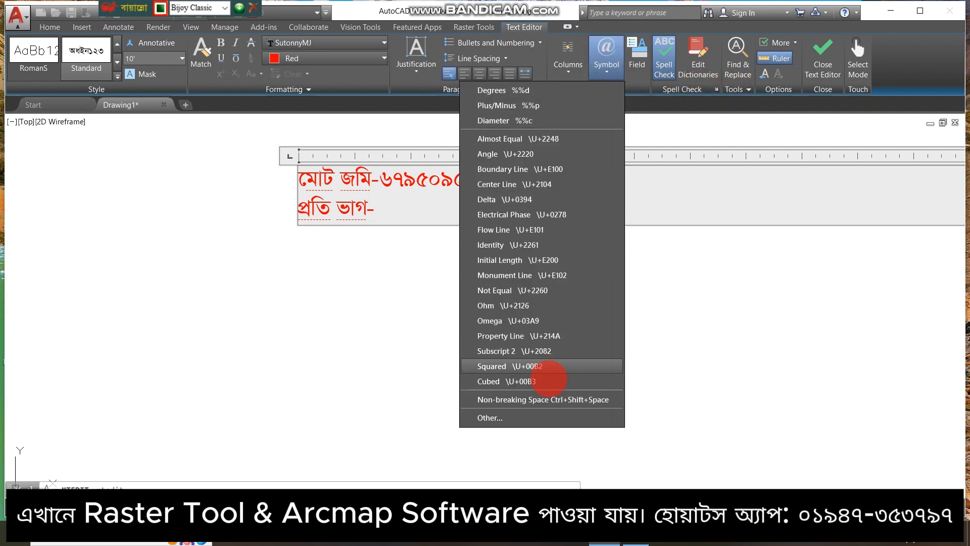
click(508, 416)
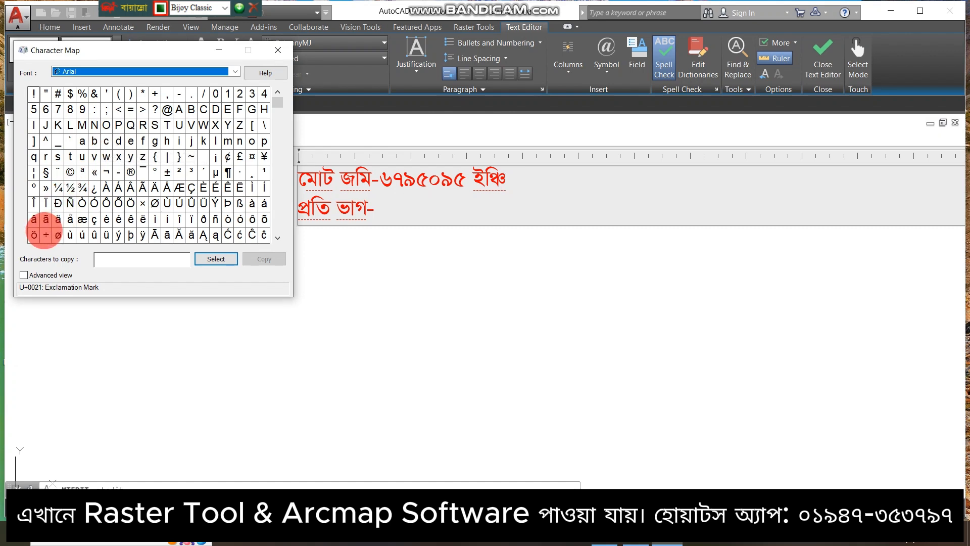
click(46, 235)
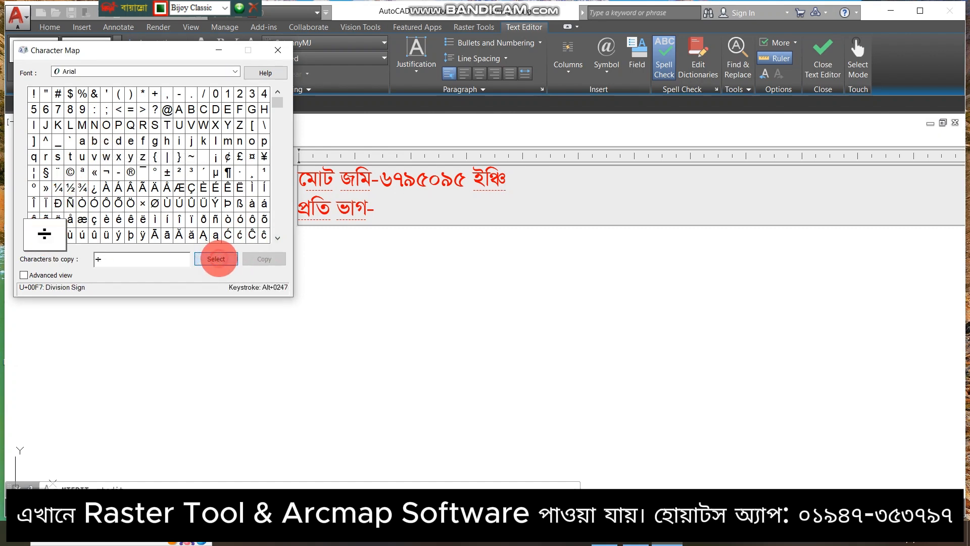
click(264, 260)
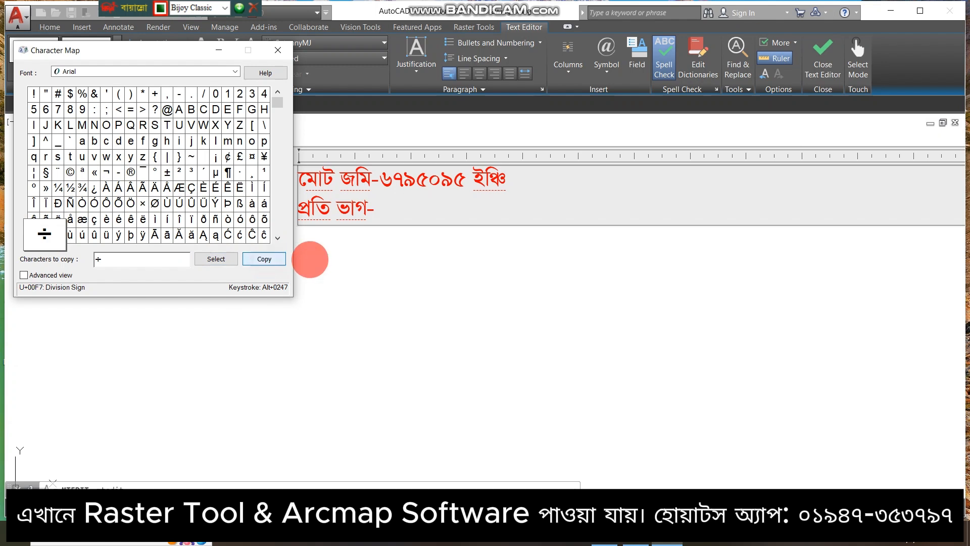
click(278, 50)
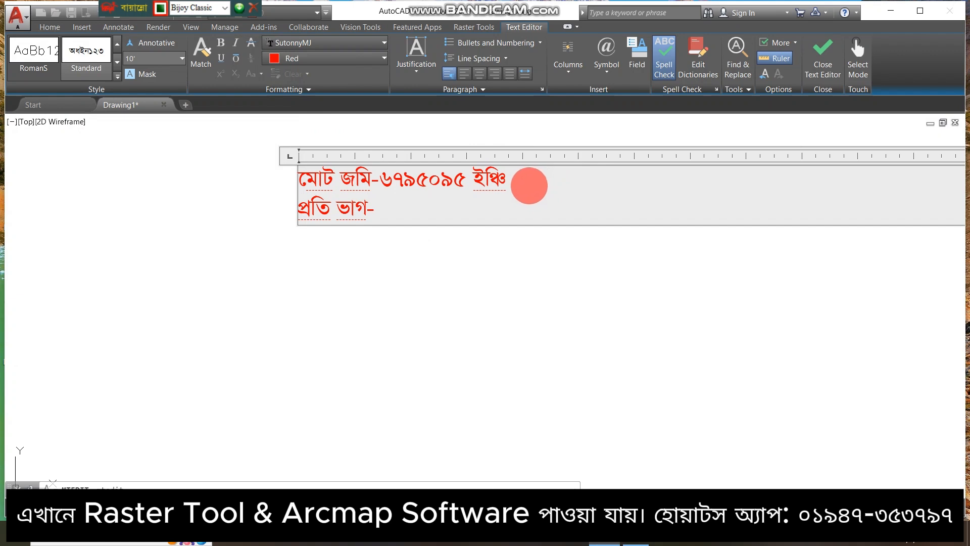
key(ctrl+v)
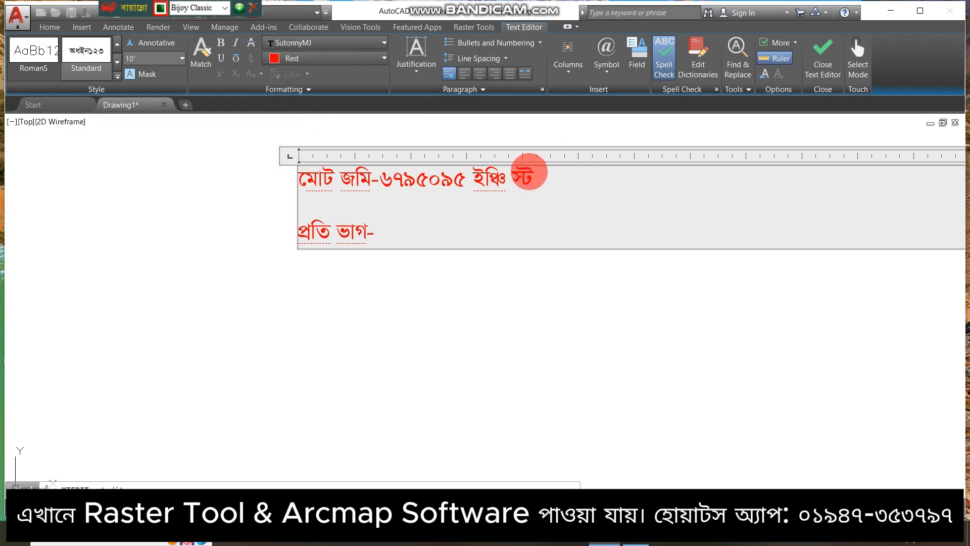
Change the font of the pasted division sign to SutonnyUniBanglaOMJ.
drag(525, 173, 518, 176)
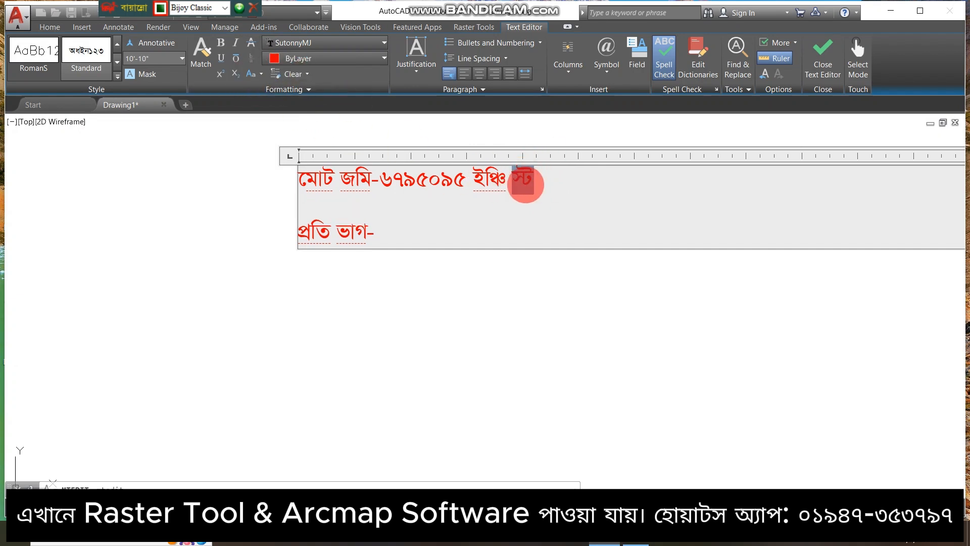
click(545, 173)
click(532, 220)
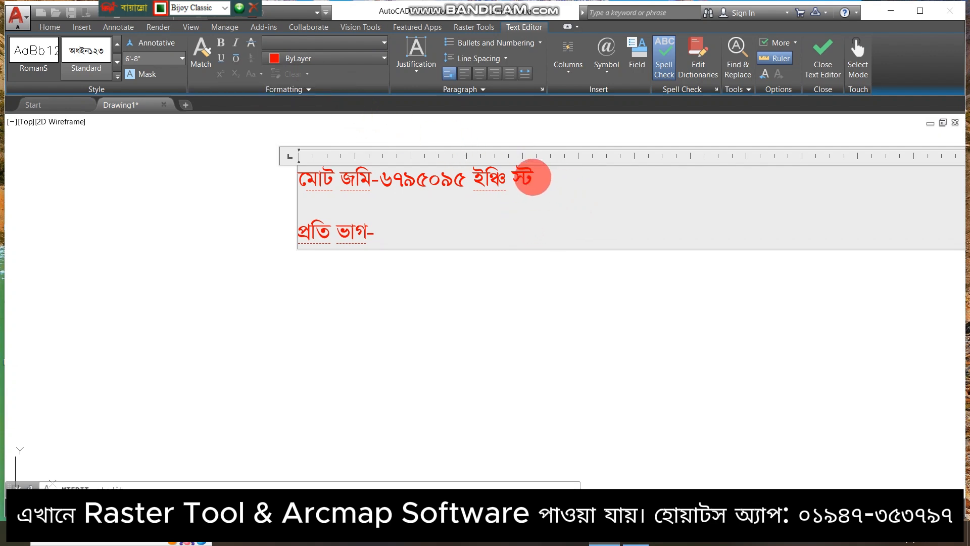
drag(533, 177, 511, 187)
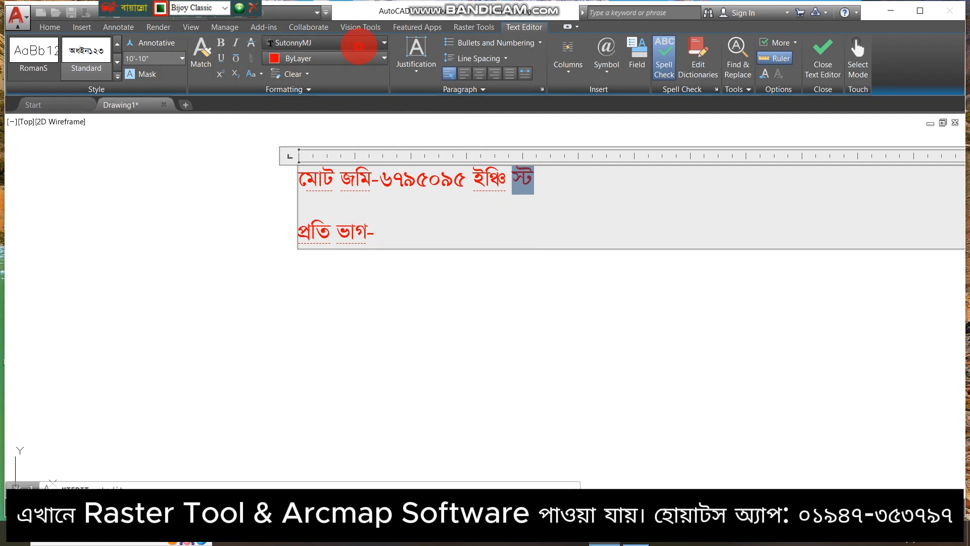
click(357, 43)
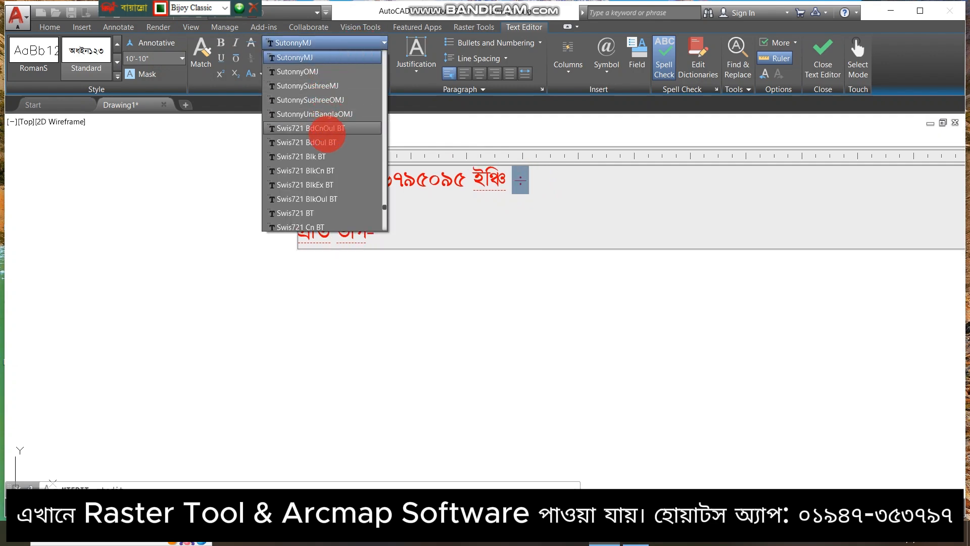
click(329, 114)
Add the divisor 3 after the division sign and change its font to SutonnyMJ.
click(551, 180)
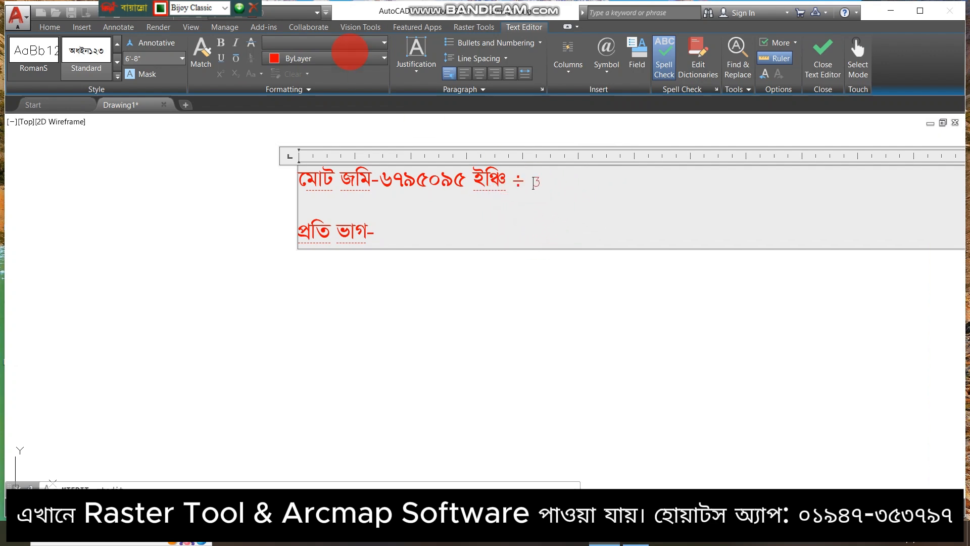
click(336, 44)
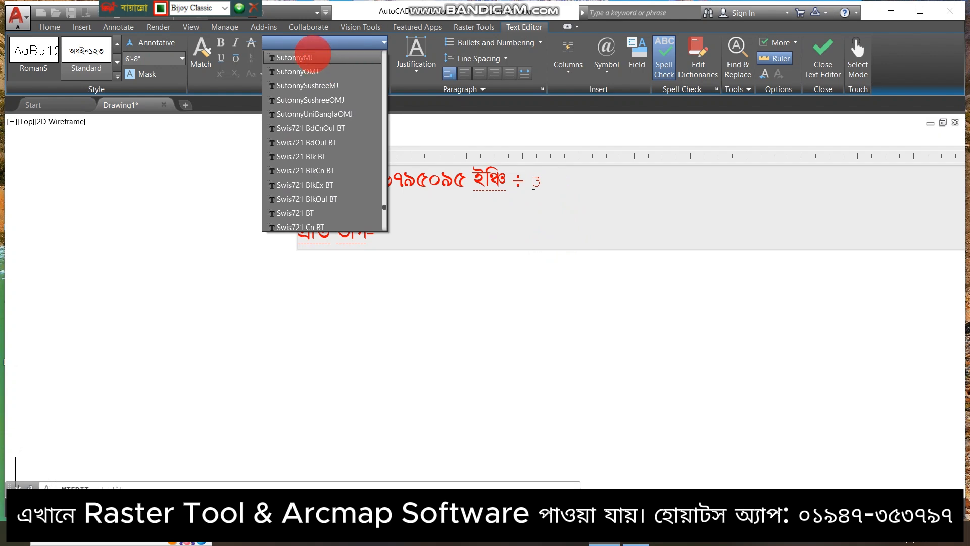
click(320, 71)
drag(533, 182, 549, 182)
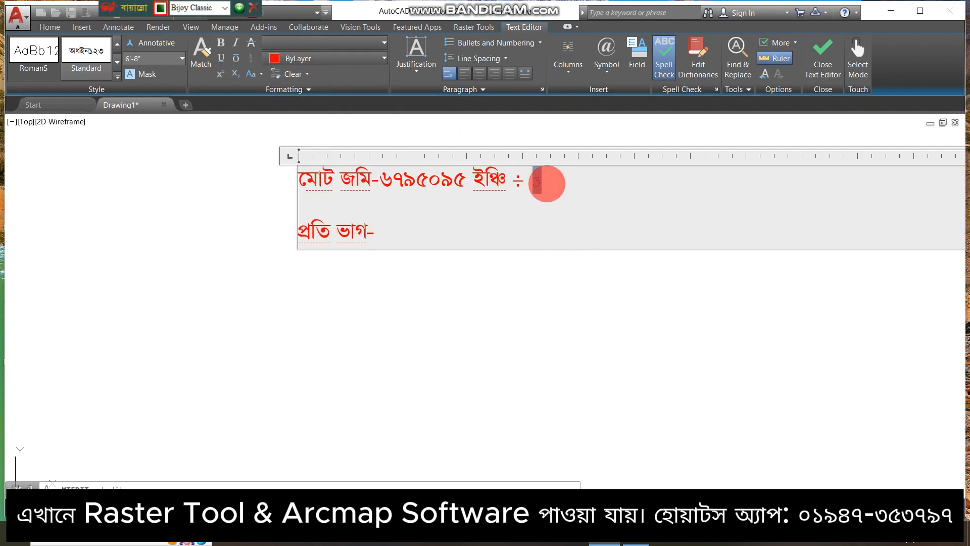
click(336, 43)
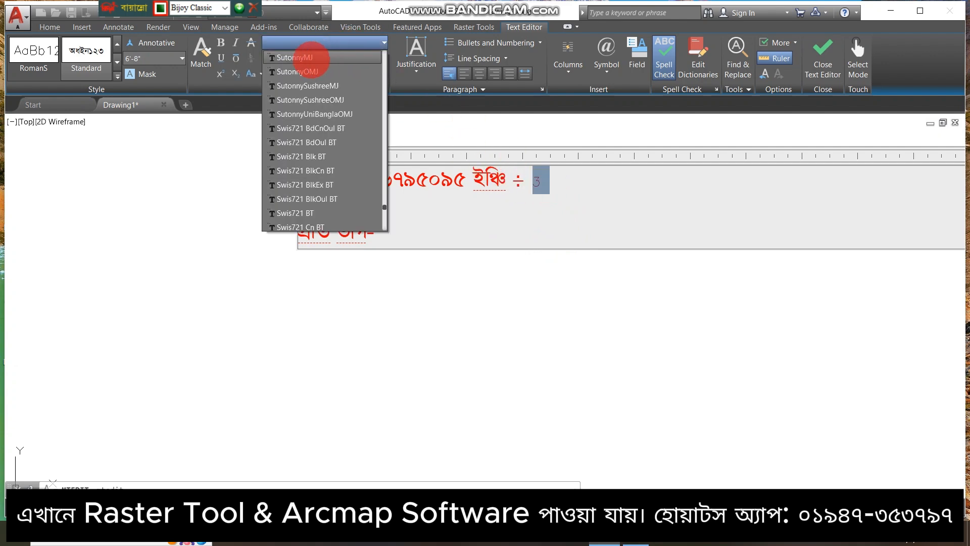
click(313, 56)
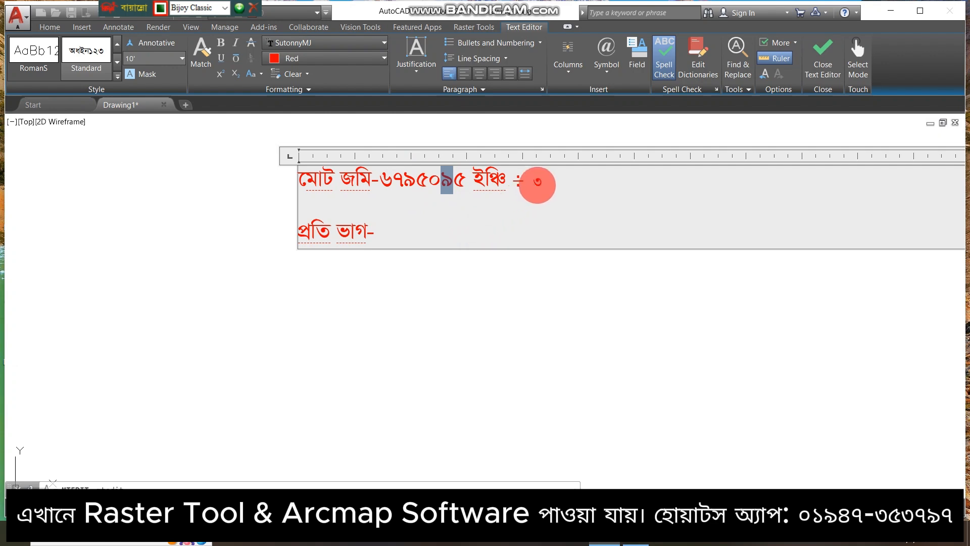
Replace the small divisor with a "৩" at the 10' text height of the total land value.
drag(542, 181, 533, 186)
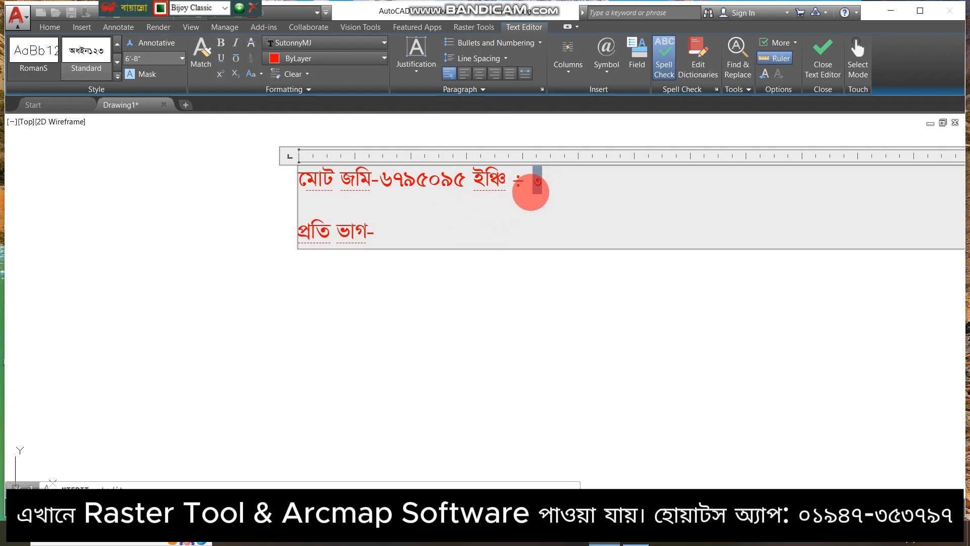
text(৯)
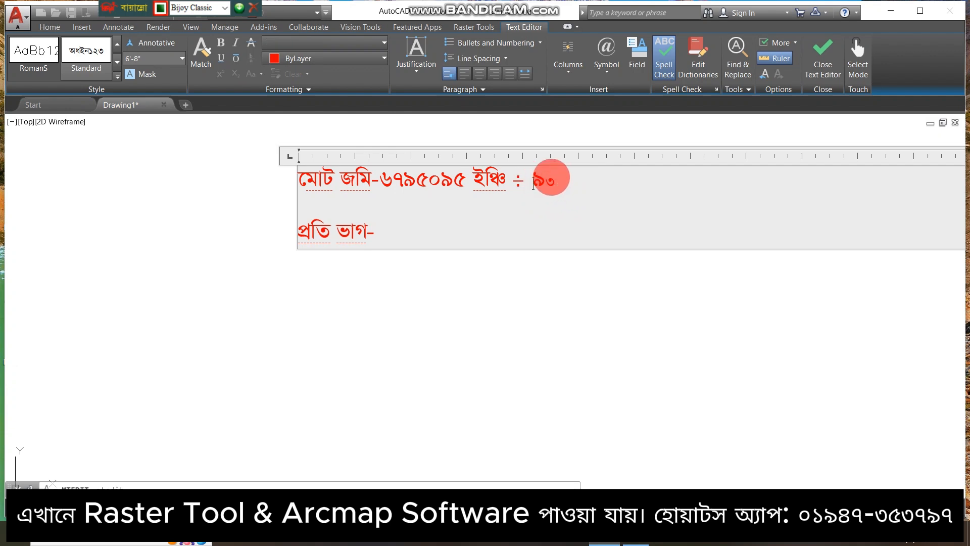
click(569, 196)
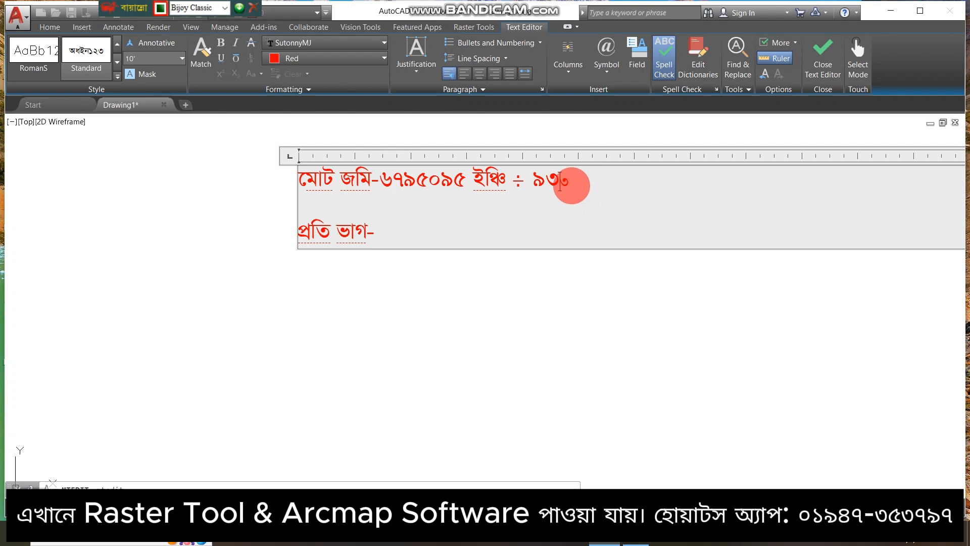
click(583, 187)
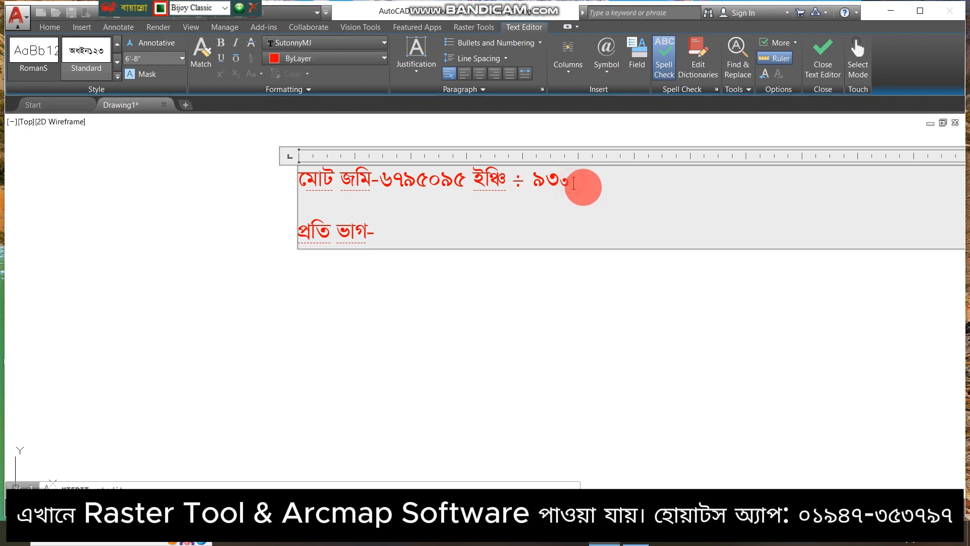
click(546, 181)
key(BackSpace)
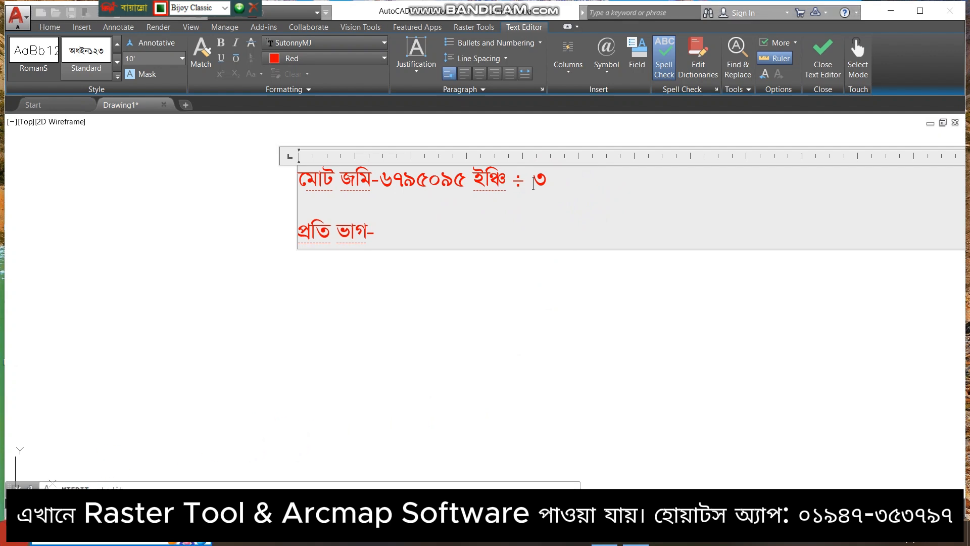
Switch to Calculator and divide the total land value 6795095 by 3.
click(15, 535)
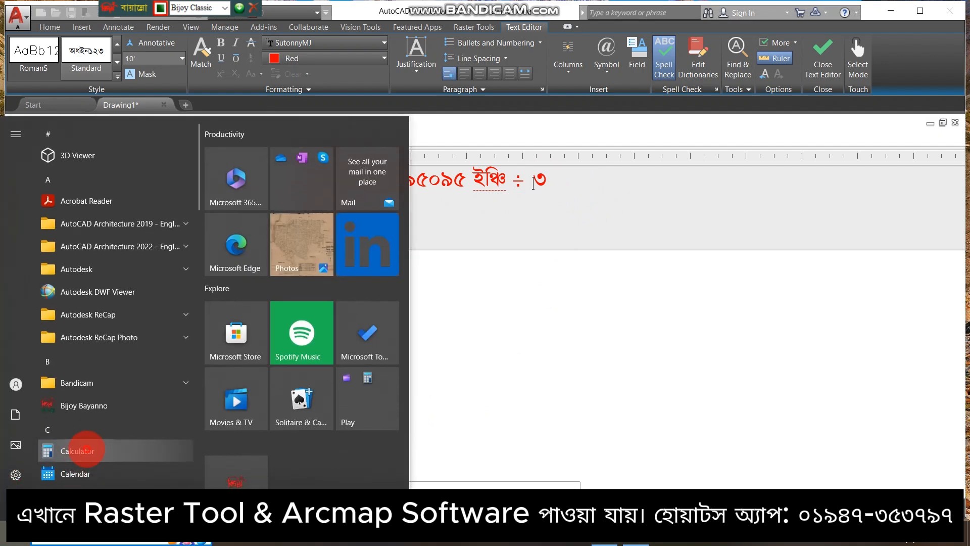
click(78, 450)
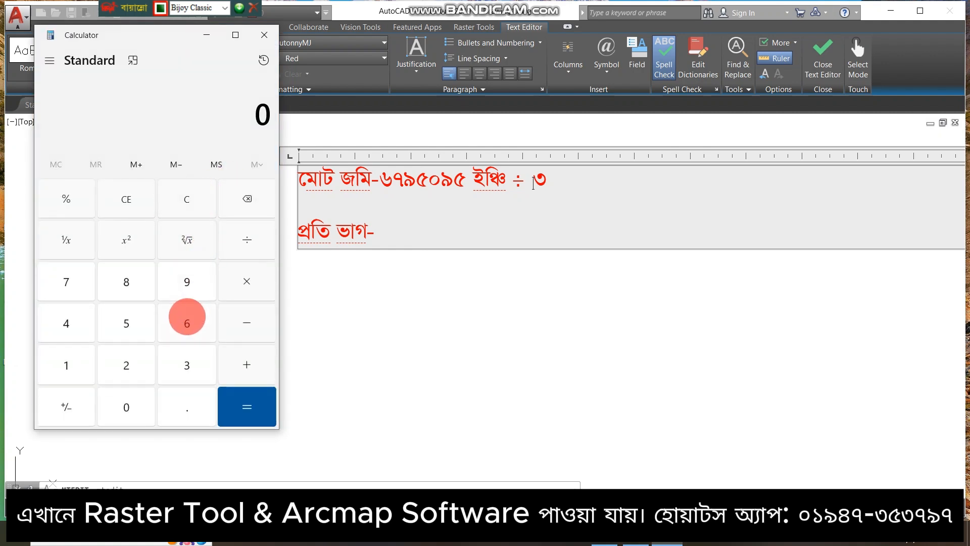
click(187, 316)
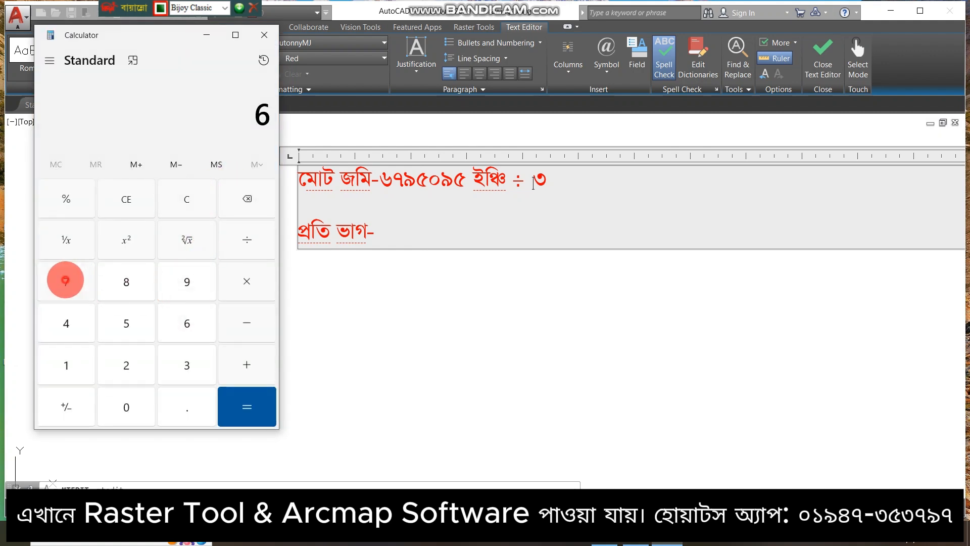
click(65, 280)
click(187, 282)
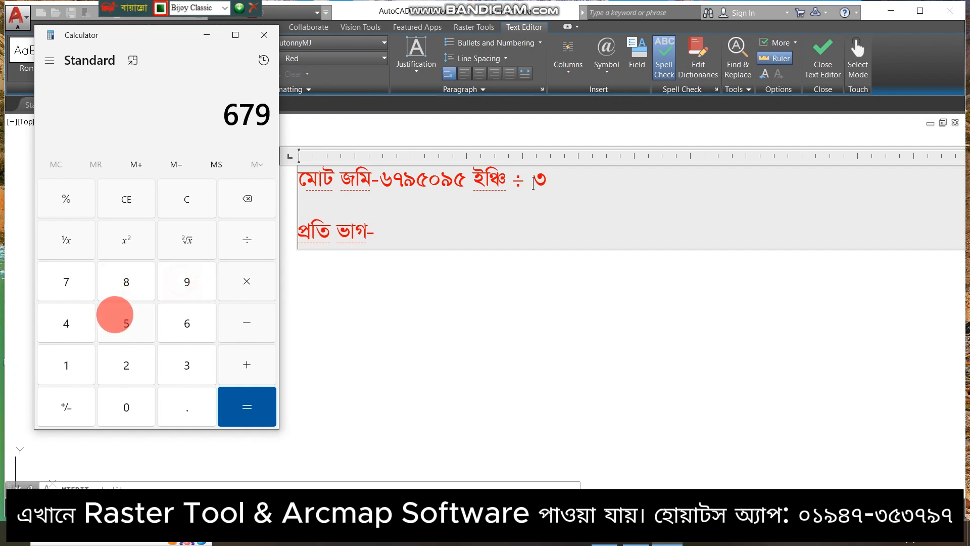
click(114, 314)
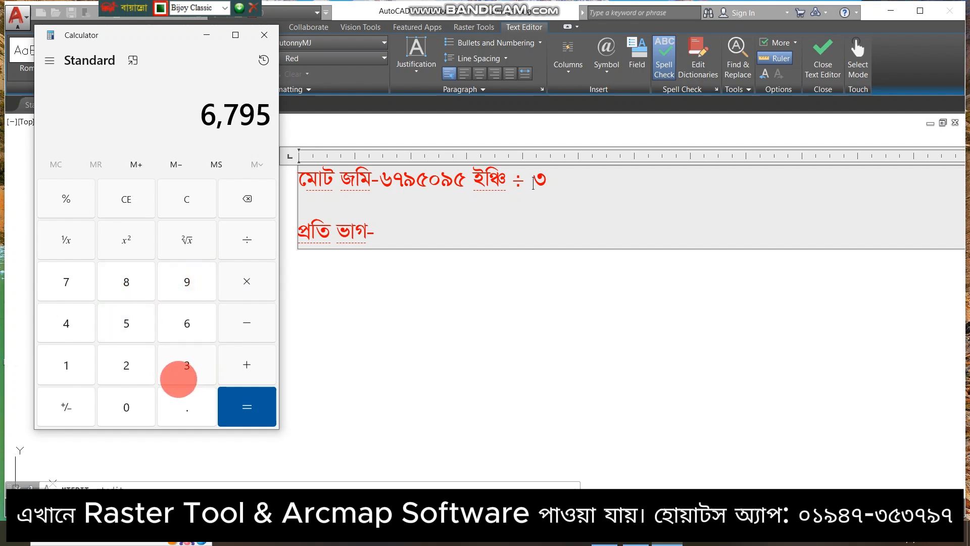
click(127, 403)
click(187, 281)
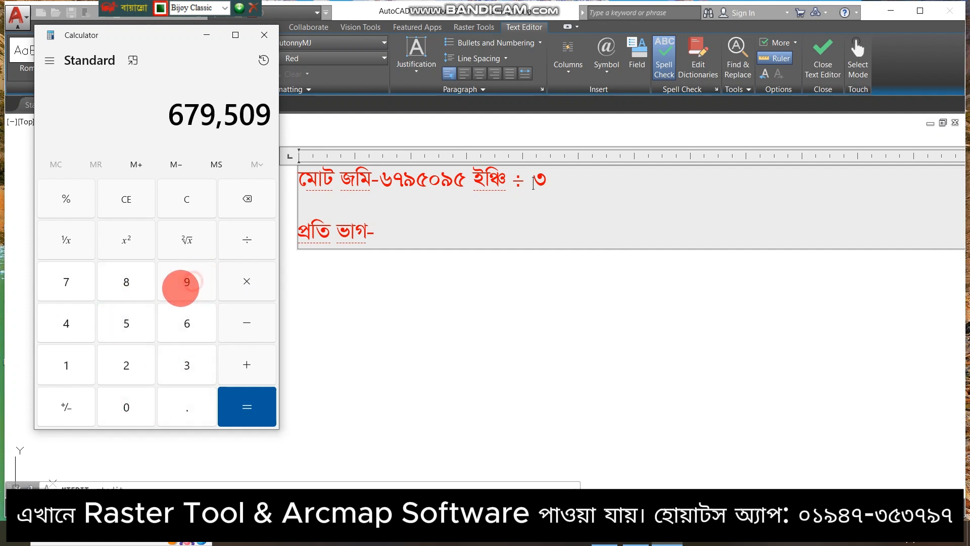
click(130, 318)
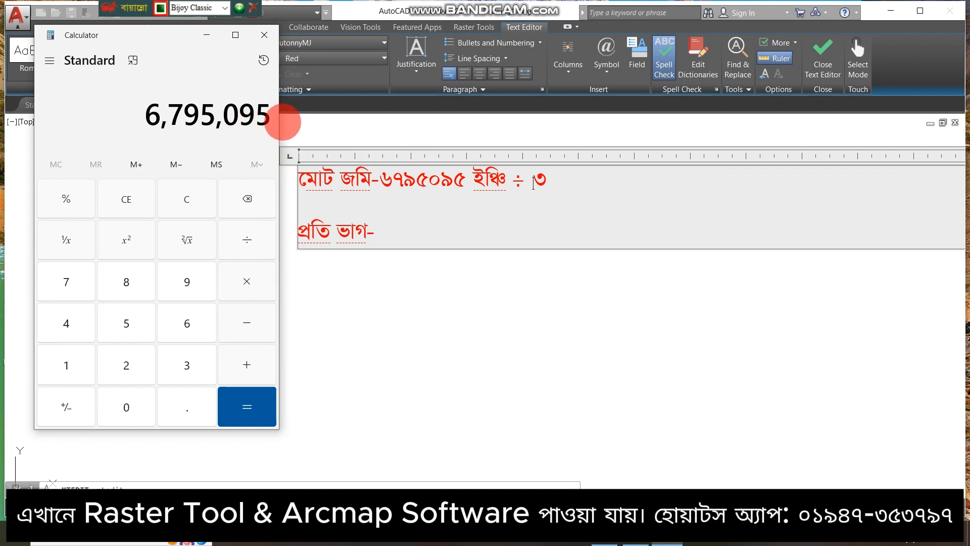
click(246, 240)
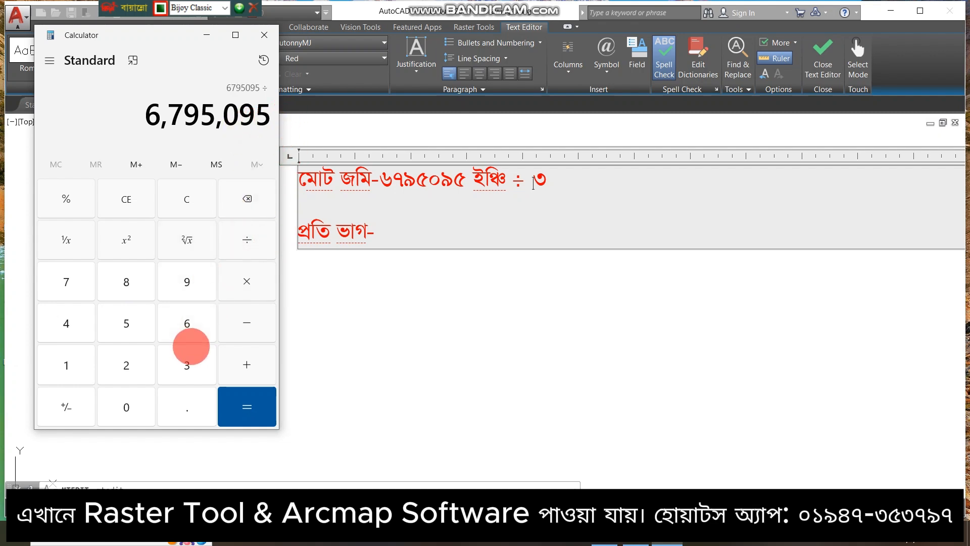
click(190, 349)
click(248, 406)
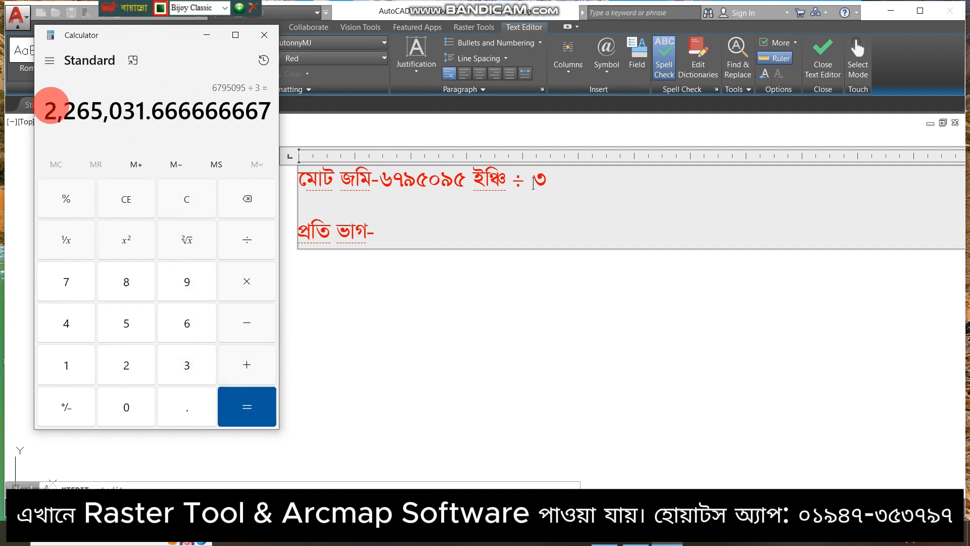
Copy 2,265,031.66 from the Calculator result, paste it after "প্রতি ভাগ-", add "ইঞ্চি" and finish editing the text.
drag(50, 105, 81, 105)
drag(178, 112, 40, 112)
key(ctrl+c)
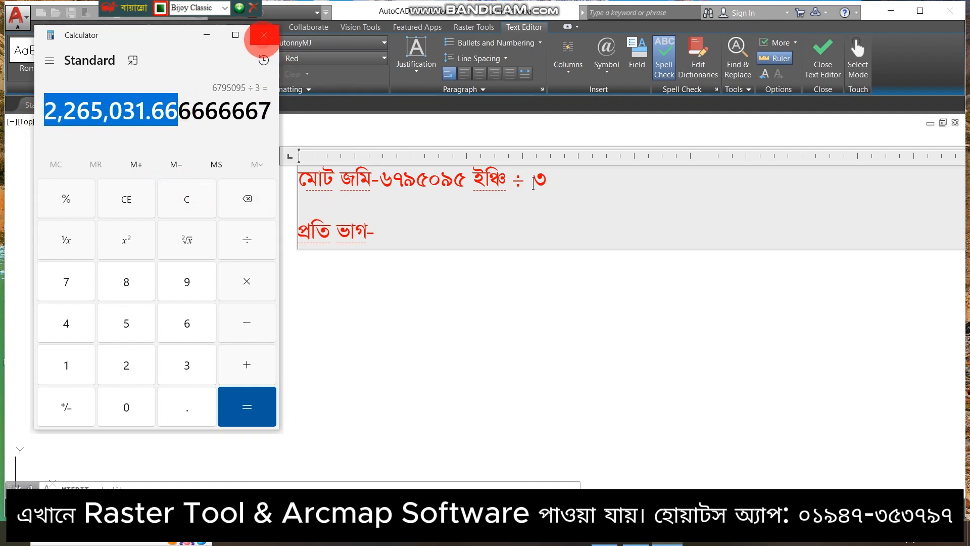
click(264, 35)
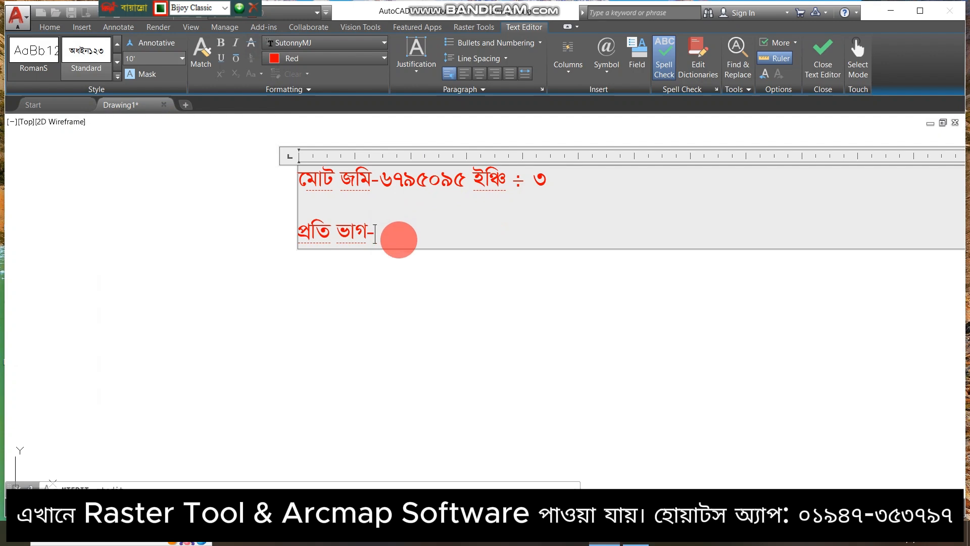
key(ctrl+v)
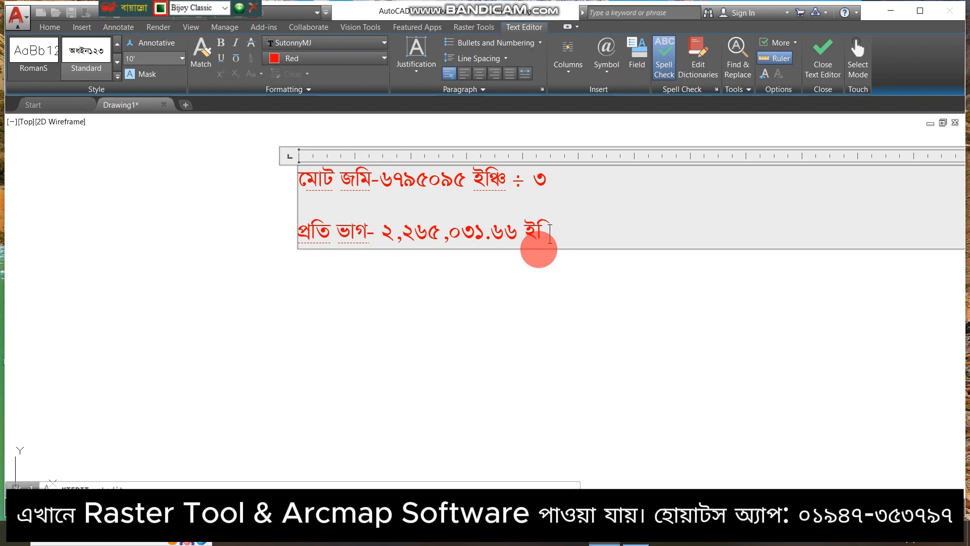
text(ইিঞ্চ)
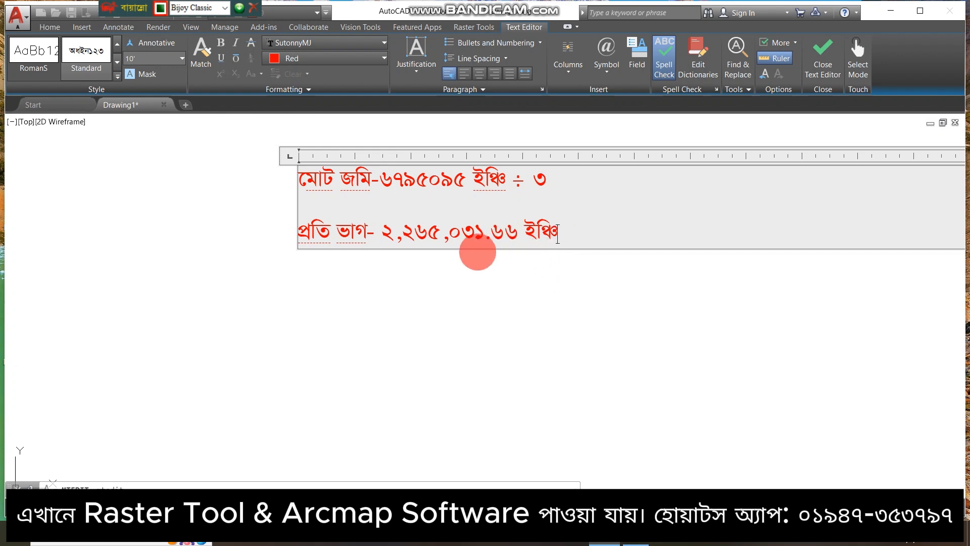
scroll(573, 230, down, 2)
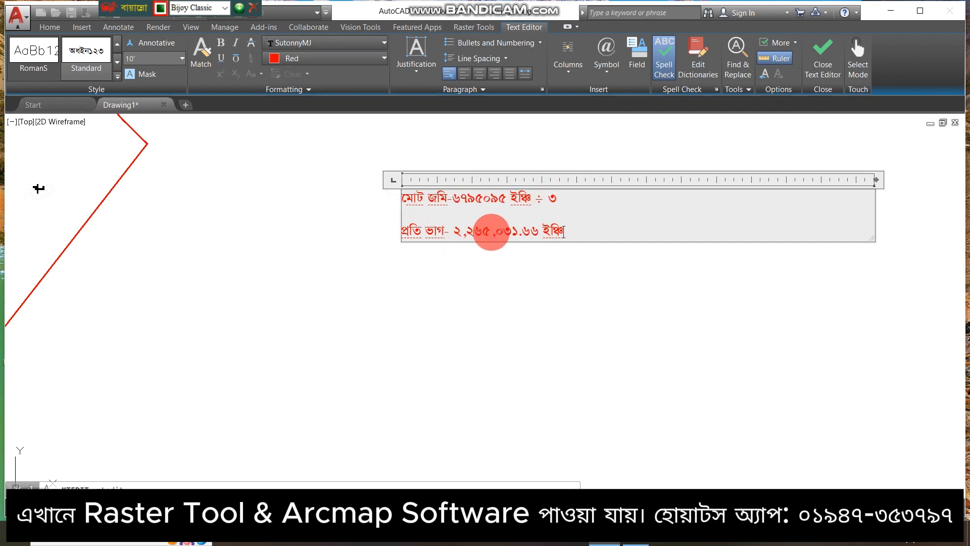
scroll(311, 247, down, 3)
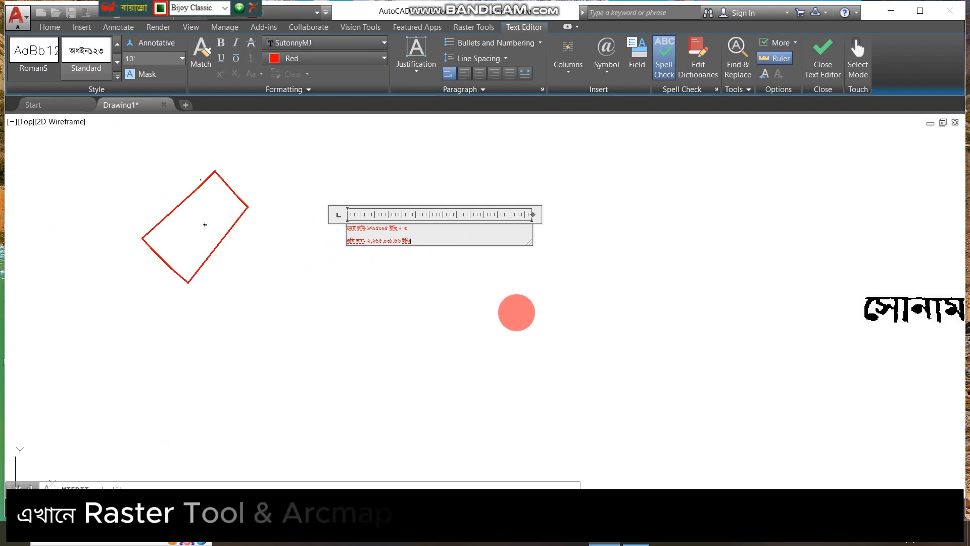
click(515, 311)
Draw a diagonal line across the plot, crossing both long sides and extending beyond them.
middle_drag(201, 216, 333, 230)
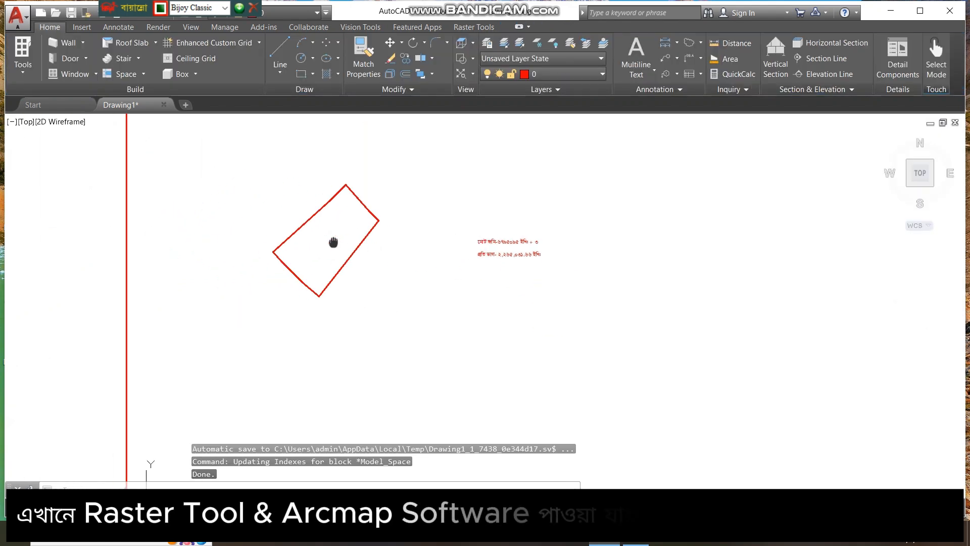
click(279, 57)
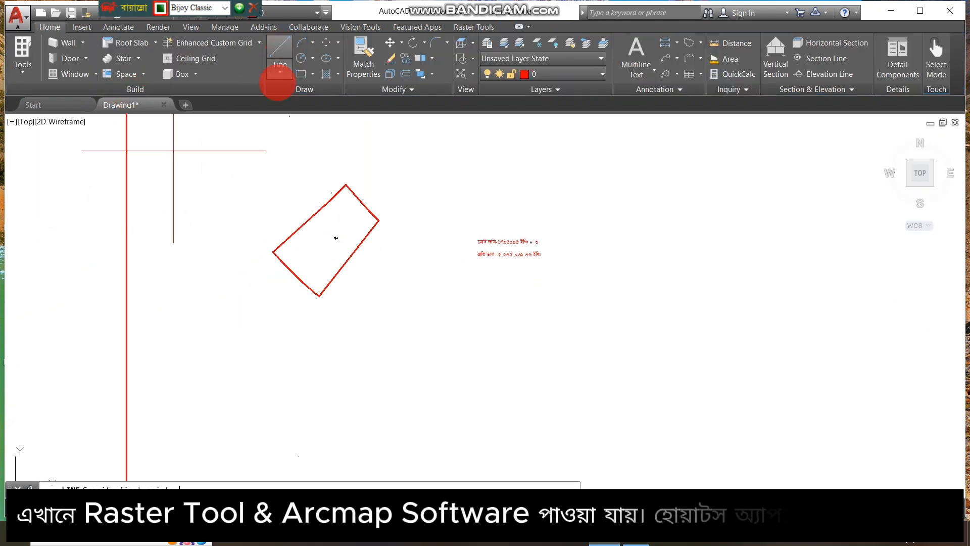
click(284, 218)
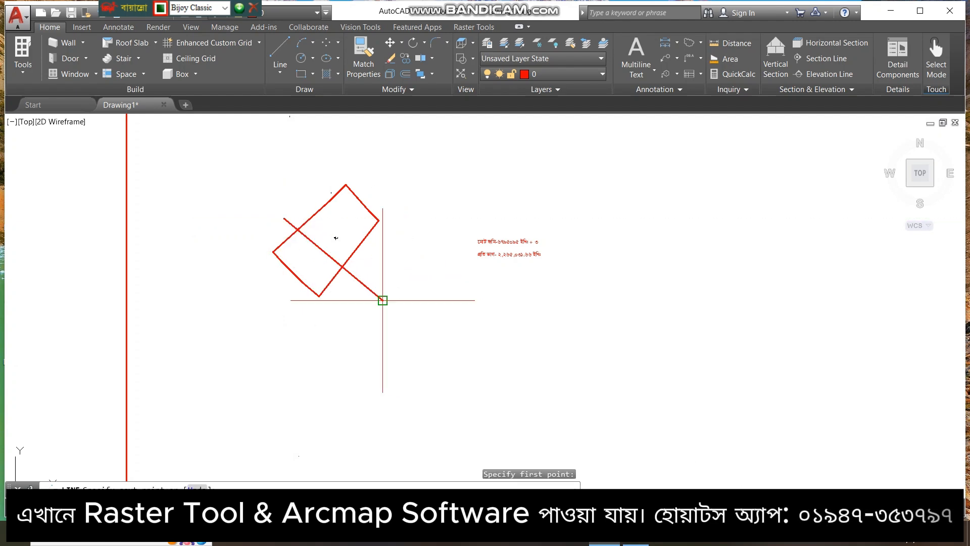
click(383, 300)
key(Escape)
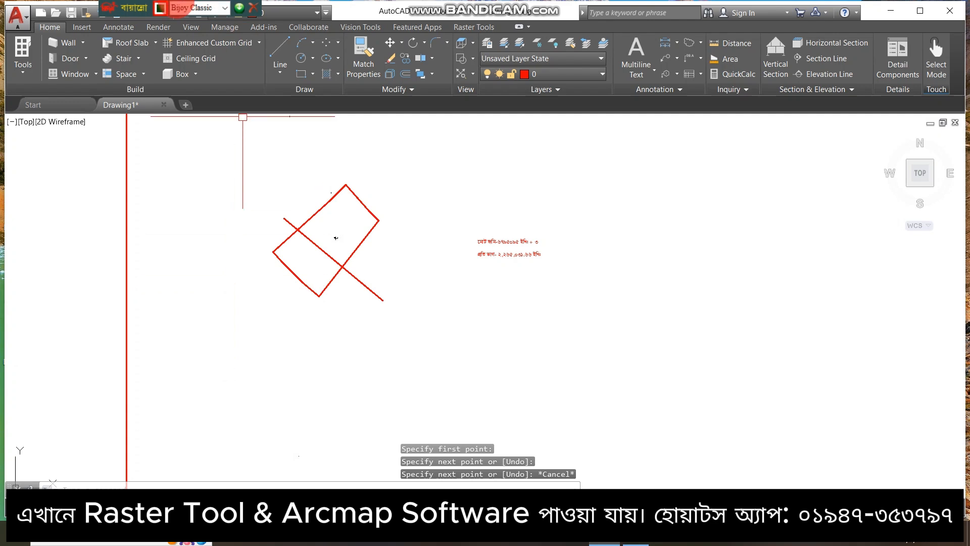
Switch the Bijoy keyboard to English and load the CD application from the Dimension folder.
click(156, 13)
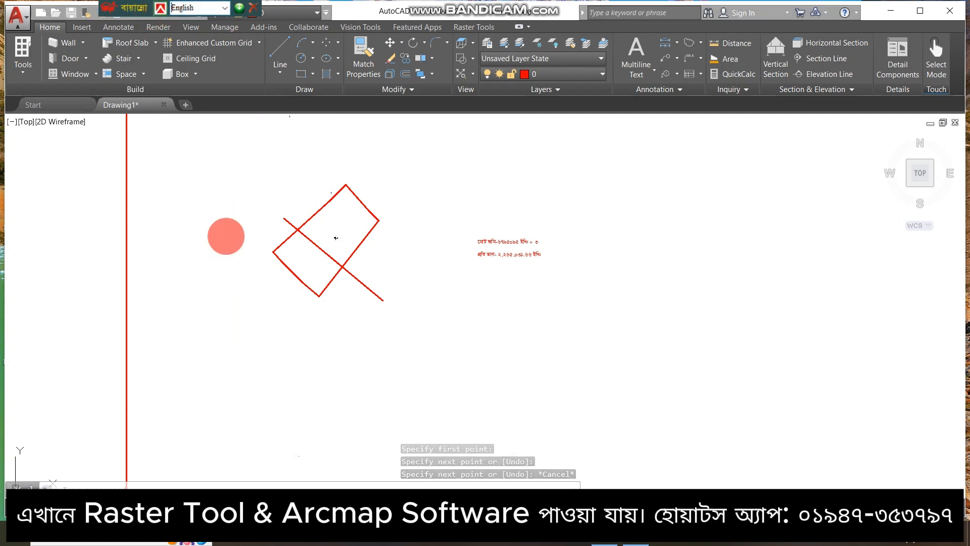
click(284, 409)
text(ap)
key(Return)
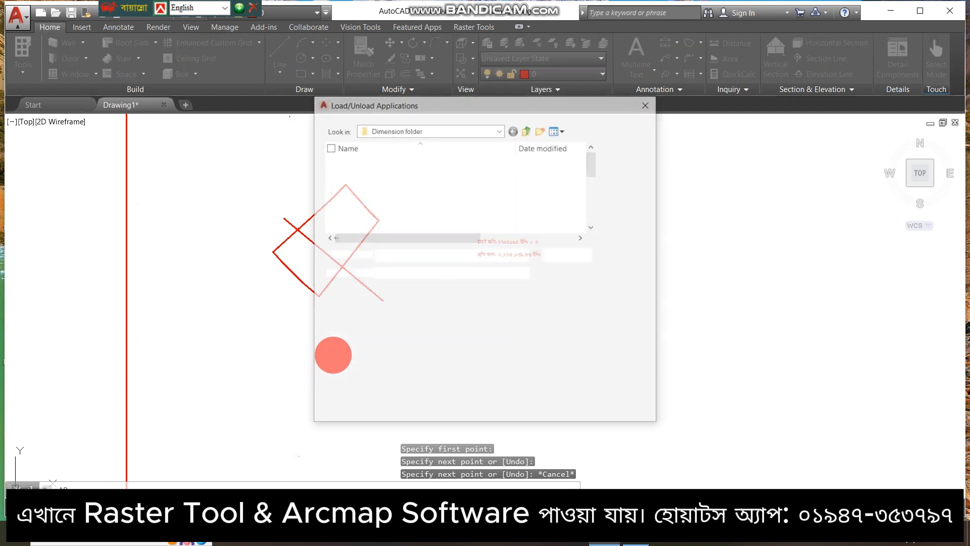
scroll(371, 207, down, 1)
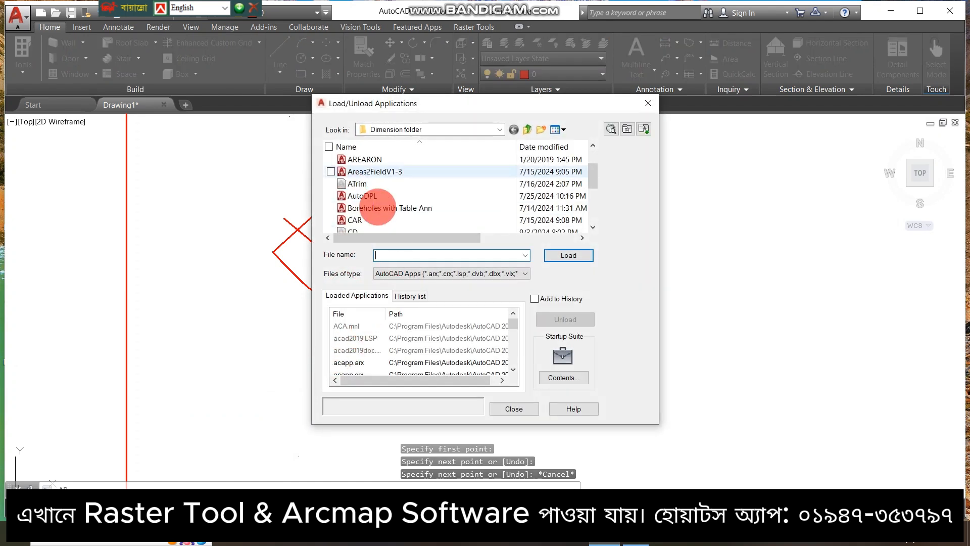
scroll(377, 206, down, 1)
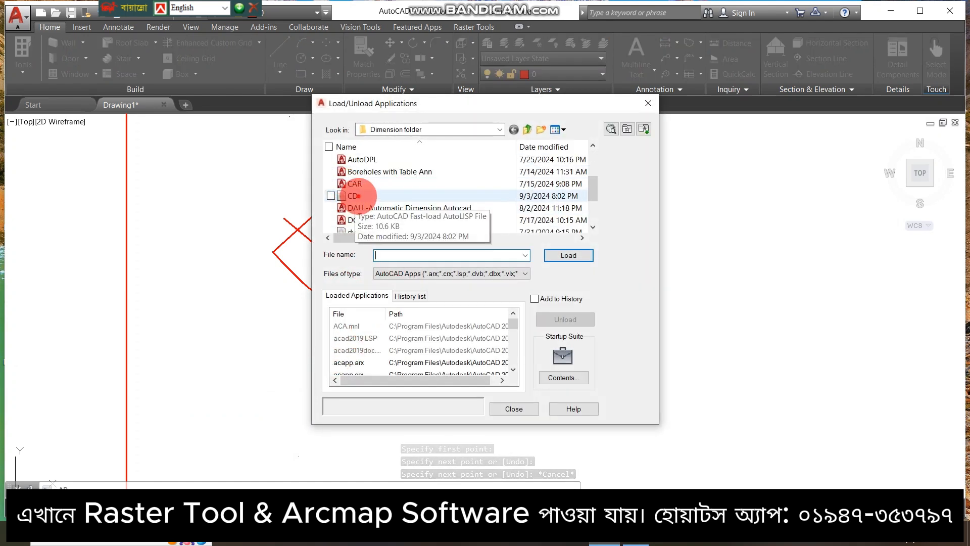
click(414, 197)
click(568, 254)
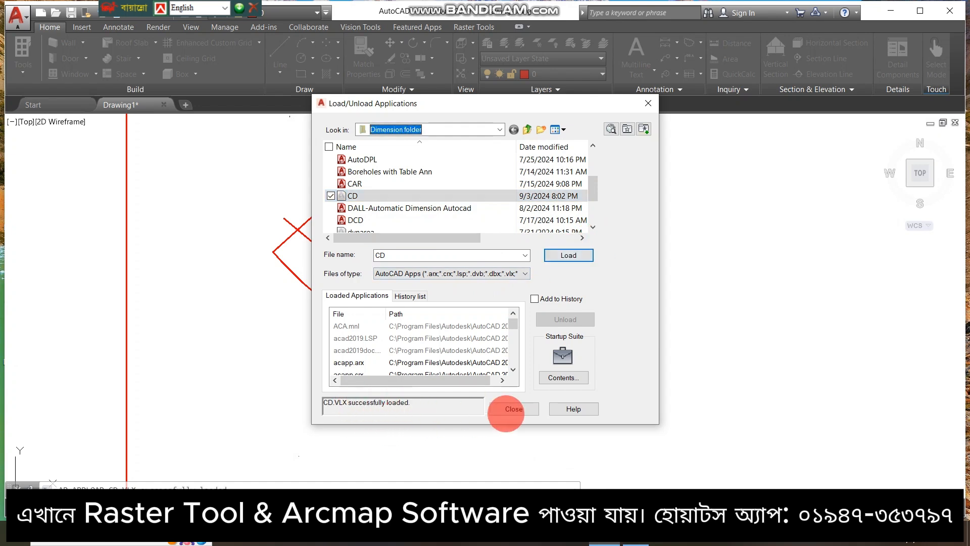
click(515, 409)
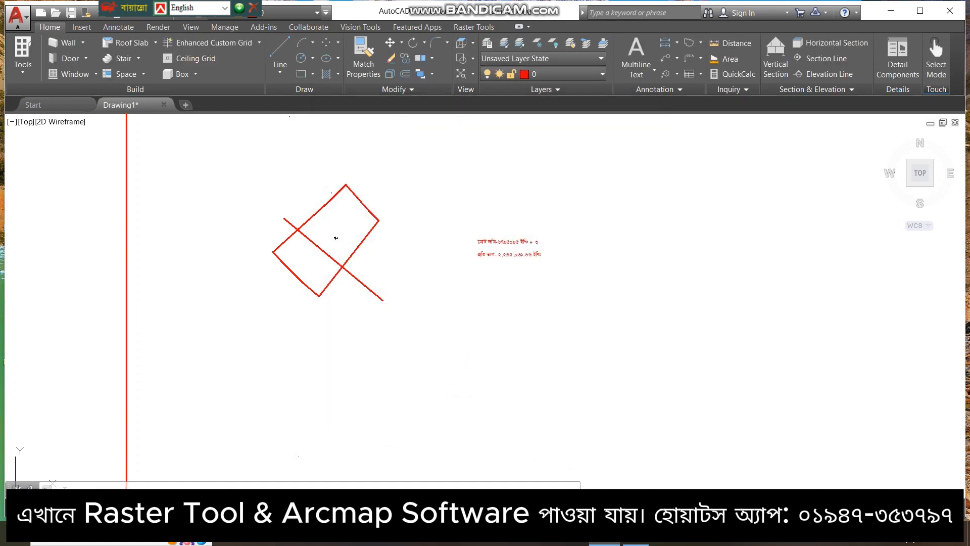
Run the CD command on the plot polyline with the diagonal as dividing line, picking the plot's lower-left portion as the side to divide.
right_click(460, 364)
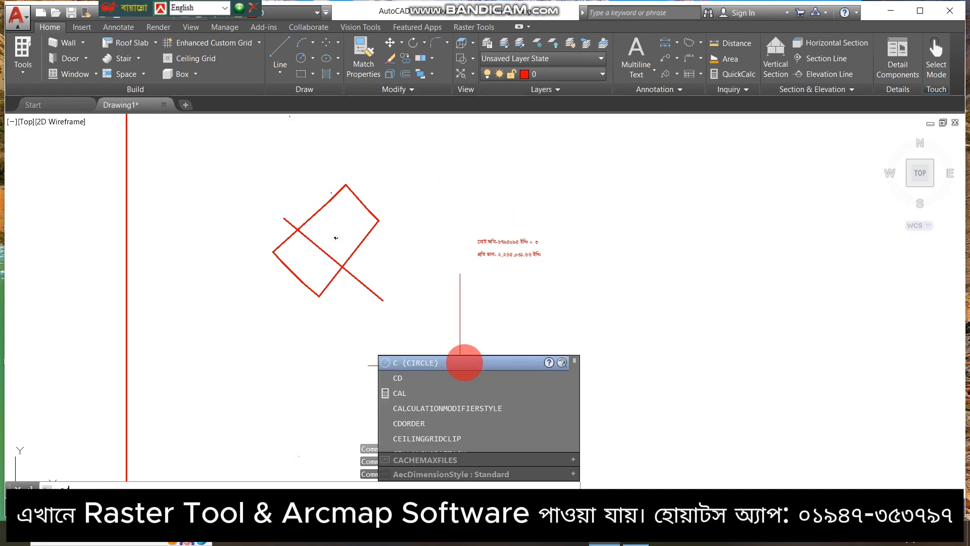
key(Escape)
text(CD)
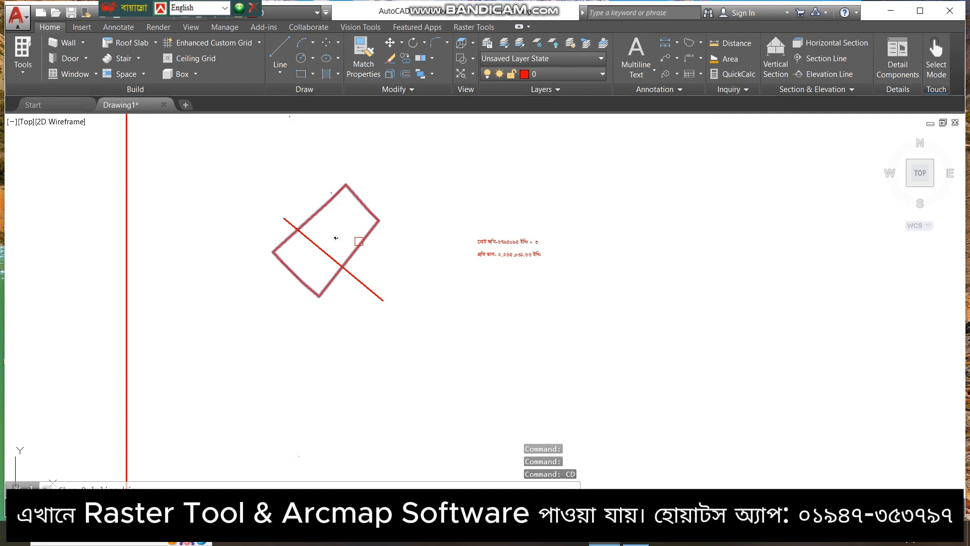
key(Return)
click(316, 248)
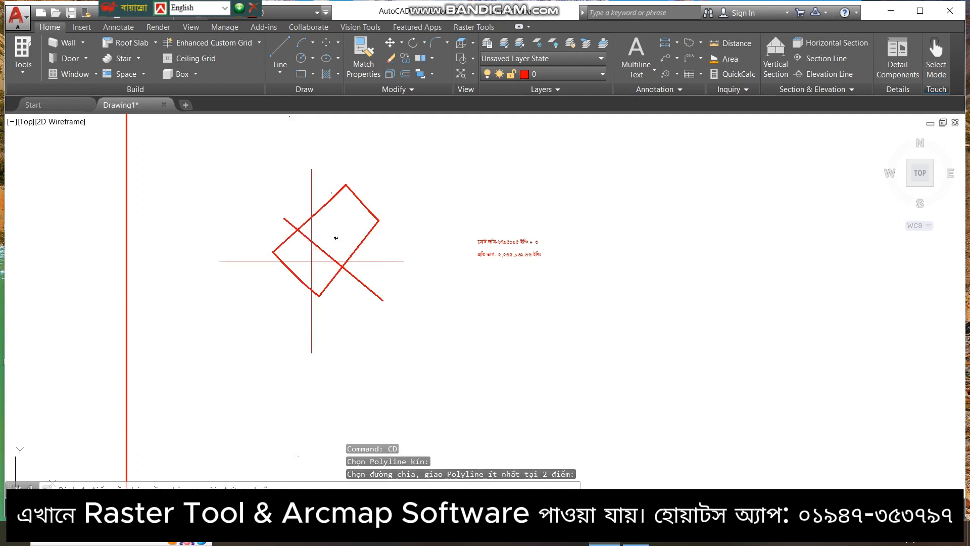
click(311, 260)
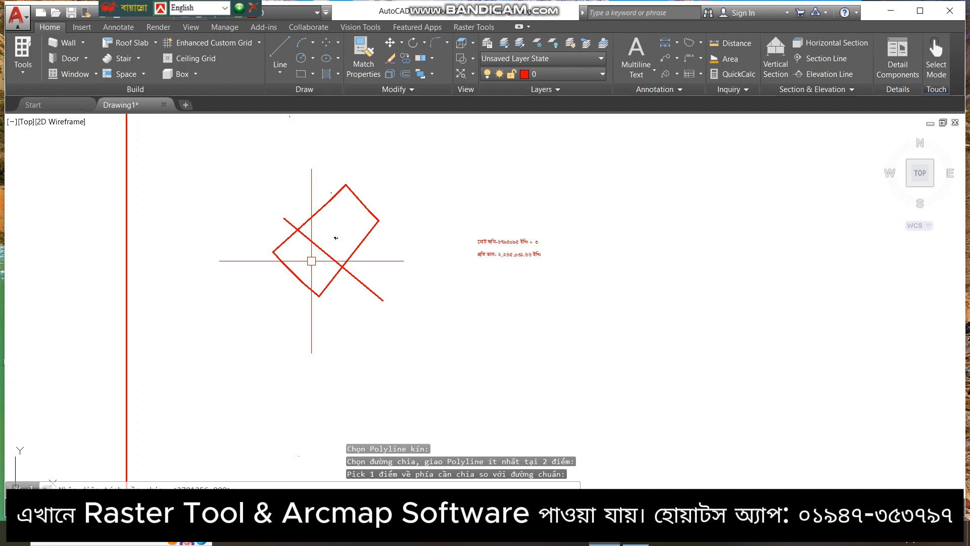
Set the area to divide to 2265031.66 and choose the parallel option S for moving the dividing line.
scroll(525, 258, up, 5)
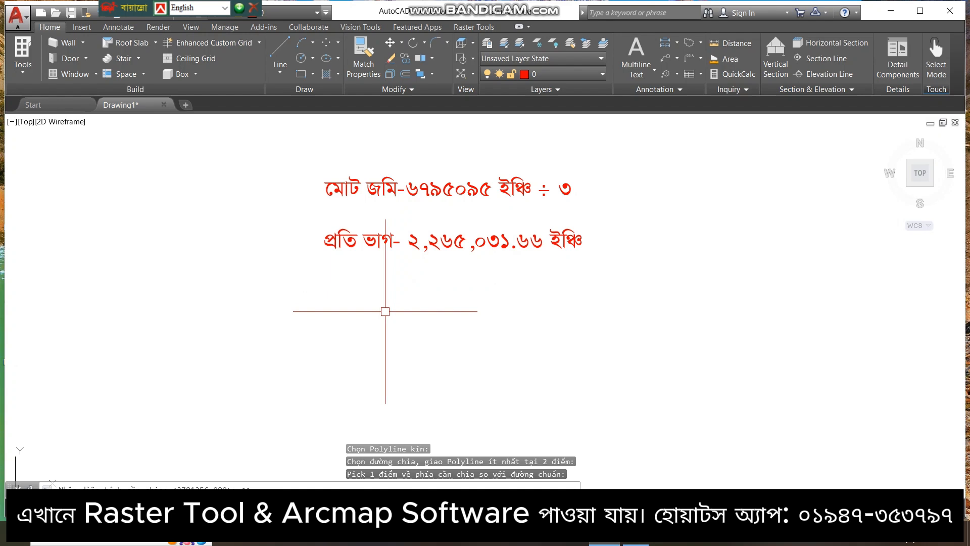
text(65)
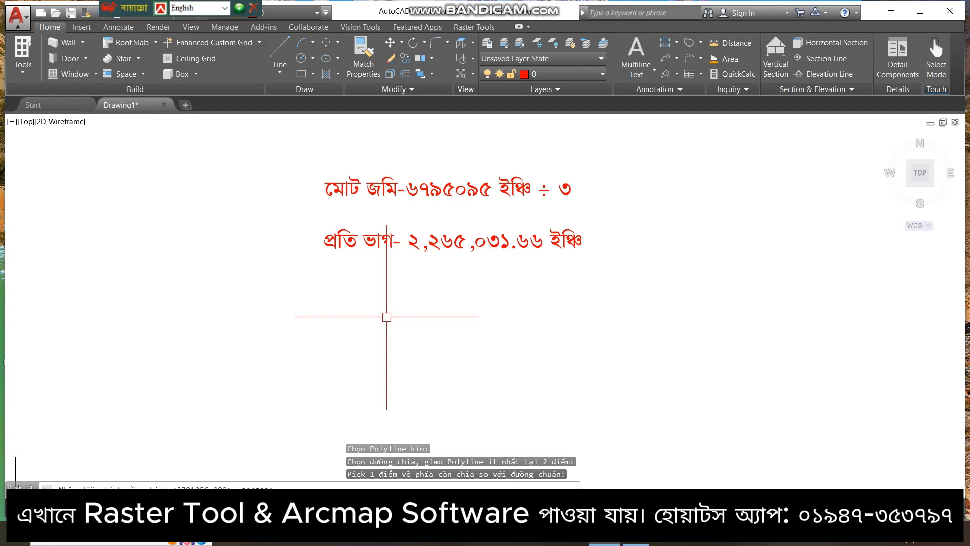
text(.66)
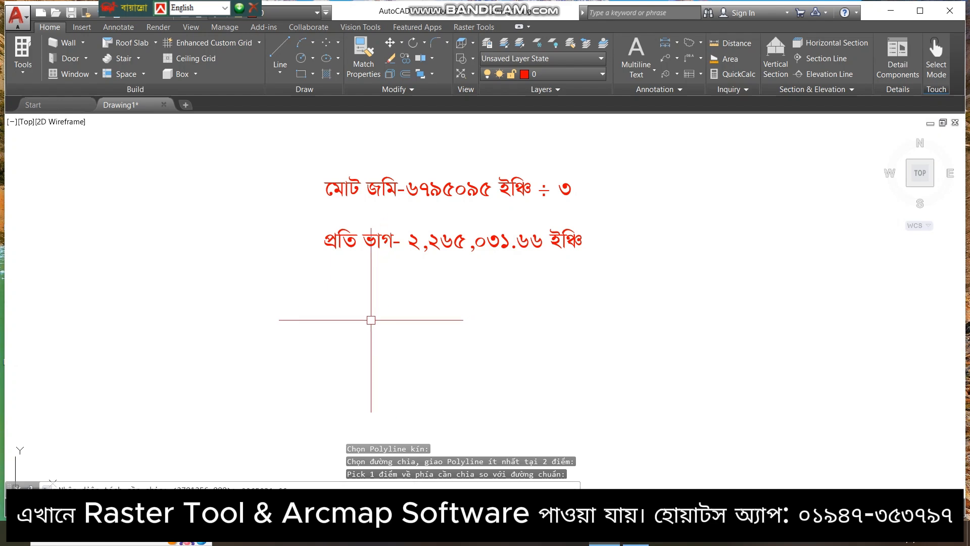
key(Return)
click(249, 459)
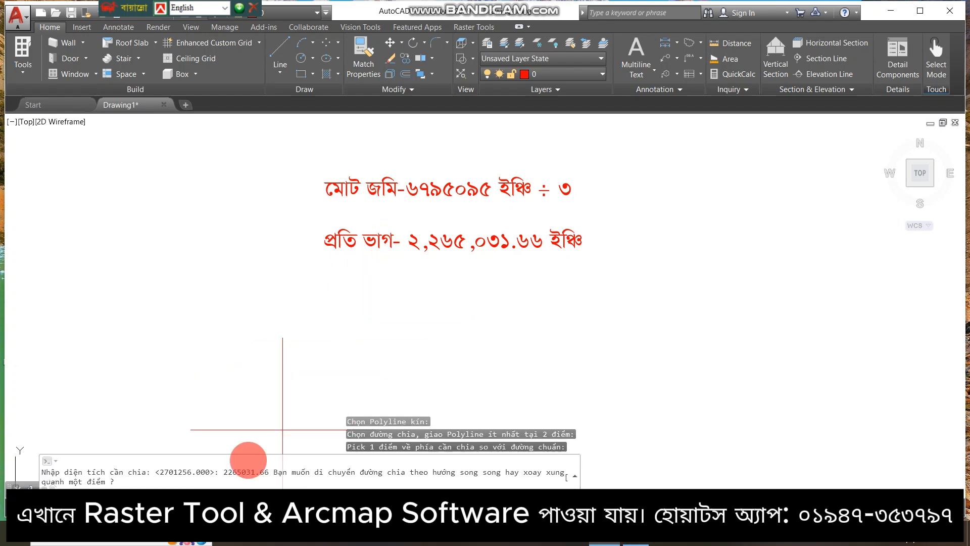
click(50, 493)
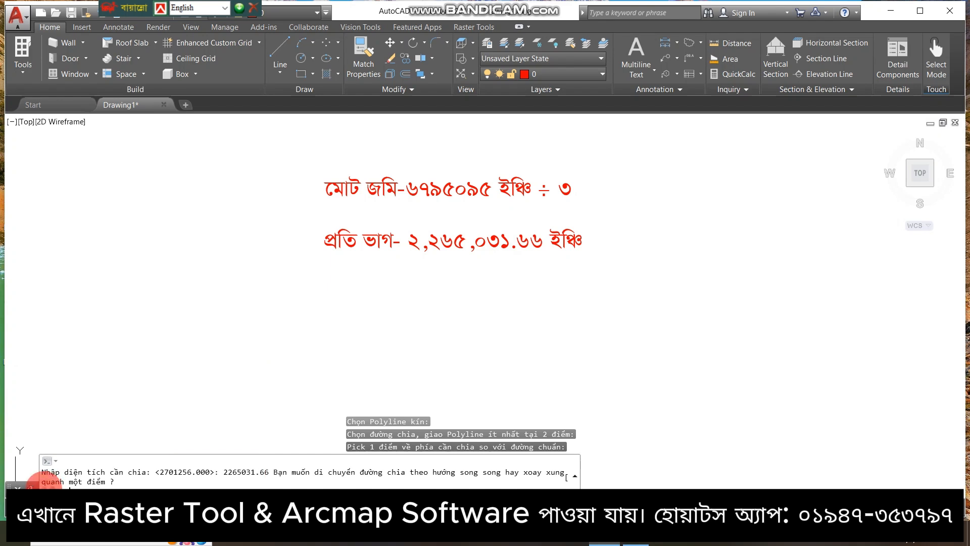
text(S)
key(Return)
click(557, 317)
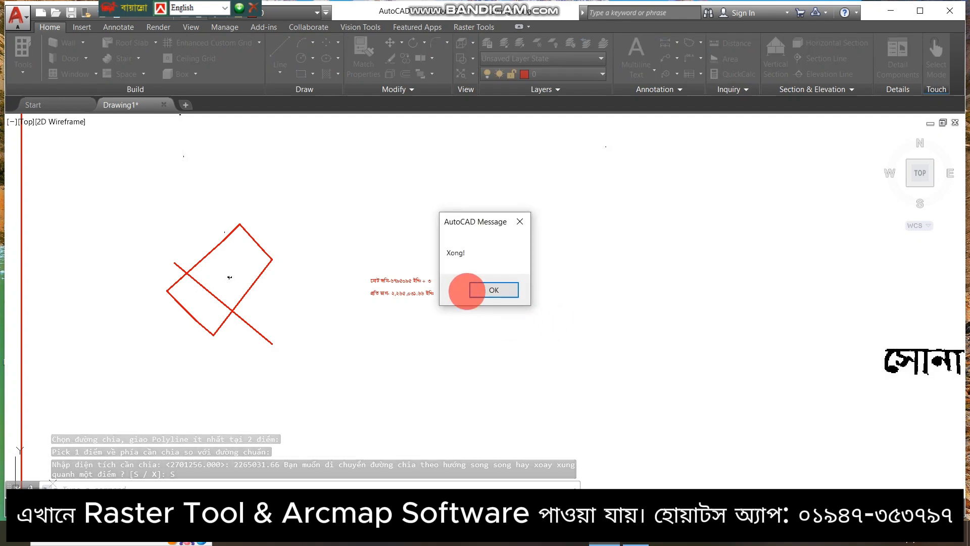
Create a closed boundary polyline around the plot's lower-left portion and erase the diagonal dividing line.
click(495, 287)
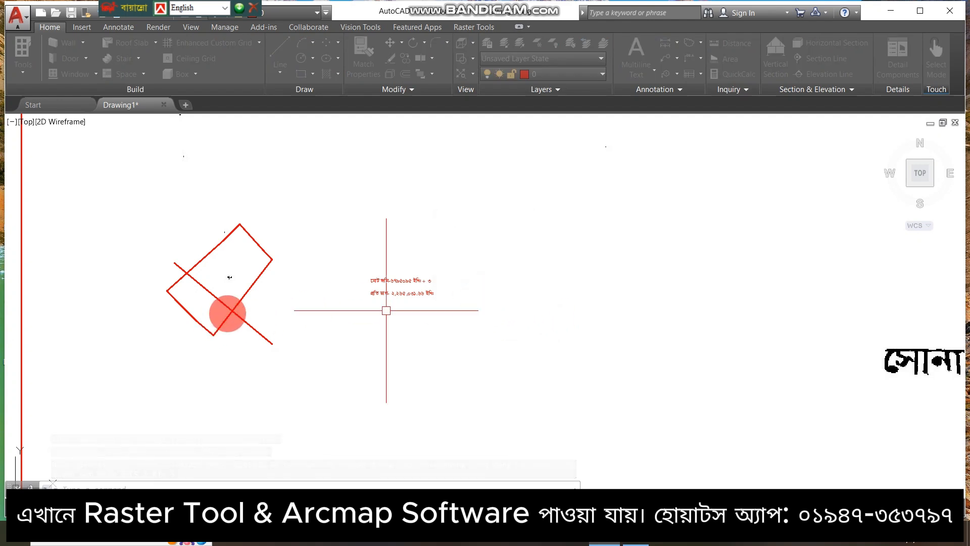
scroll(218, 304, up, 4)
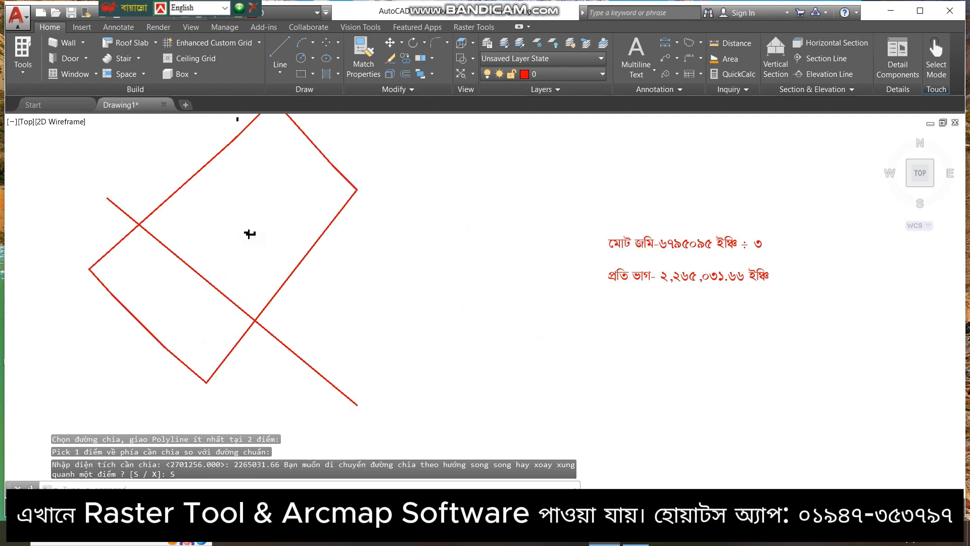
mouse_move(218, 304)
middle_down()
mouse_move(245, 296)
mouse_move(417, 319)
middle_up()
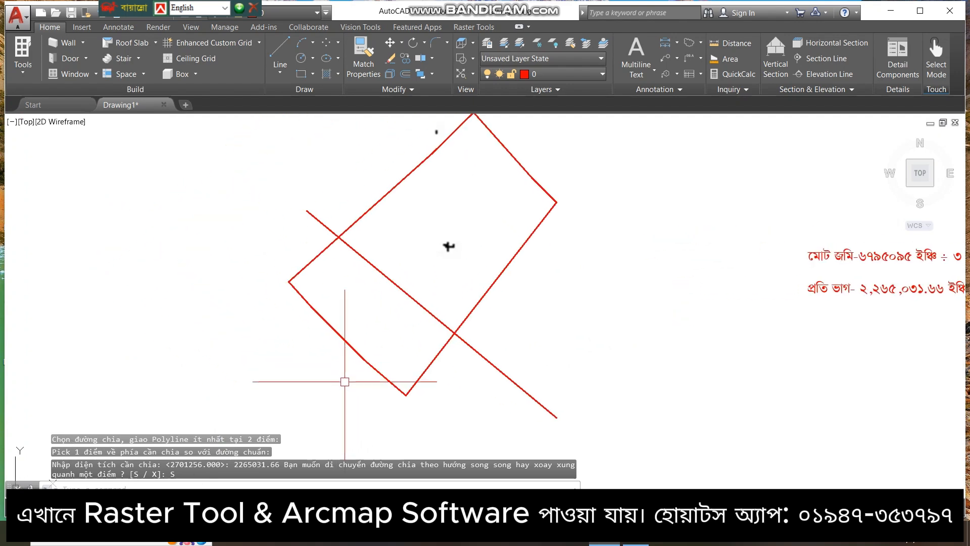
text(bo)
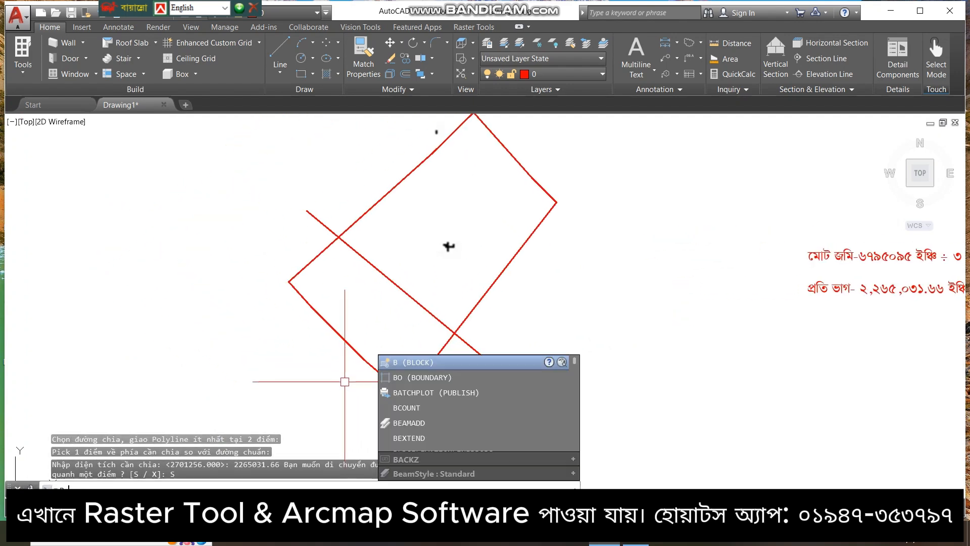
key(Return)
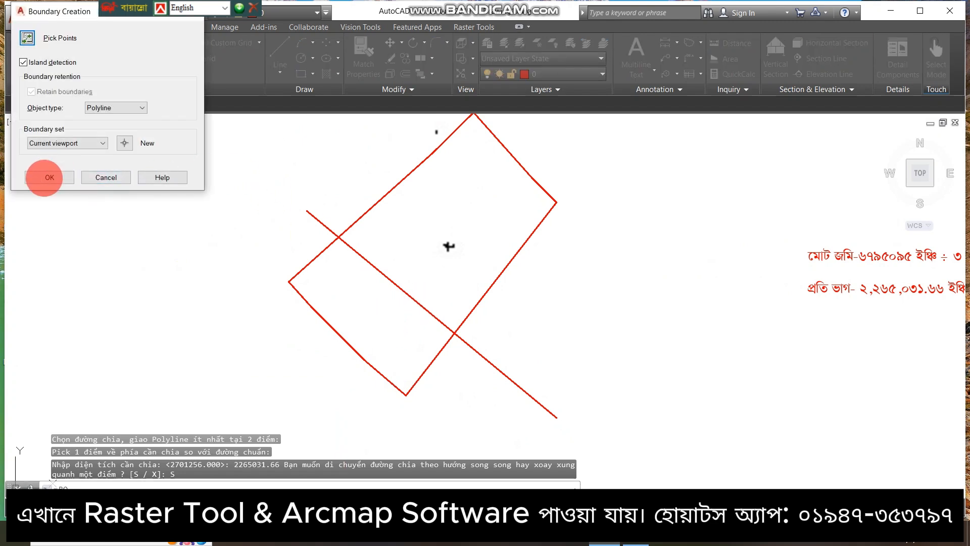
click(44, 177)
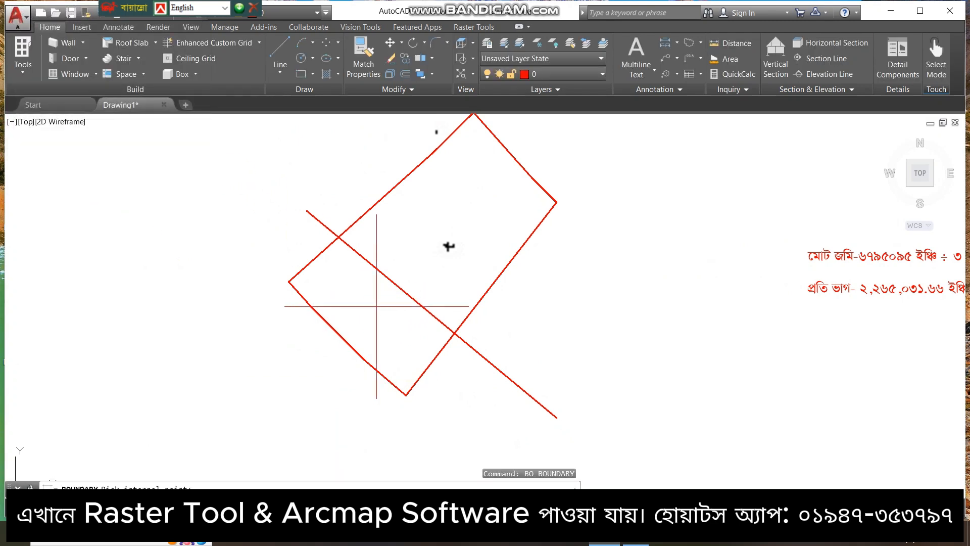
click(449, 246)
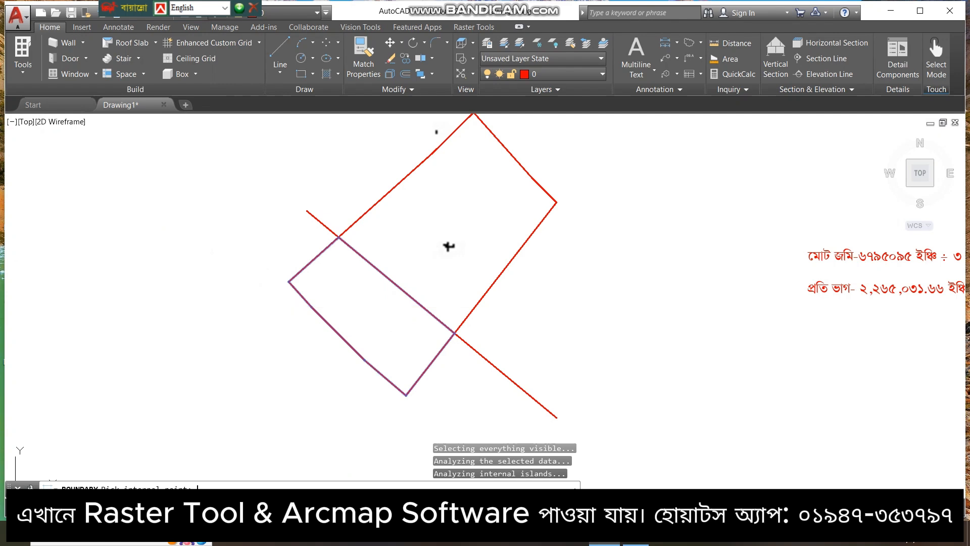
key(Return)
click(516, 389)
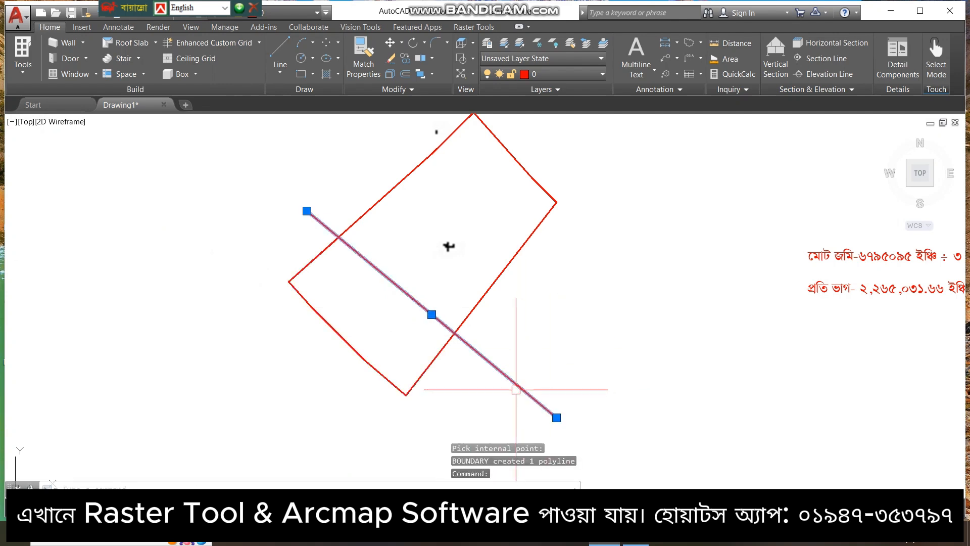
key(Delete)
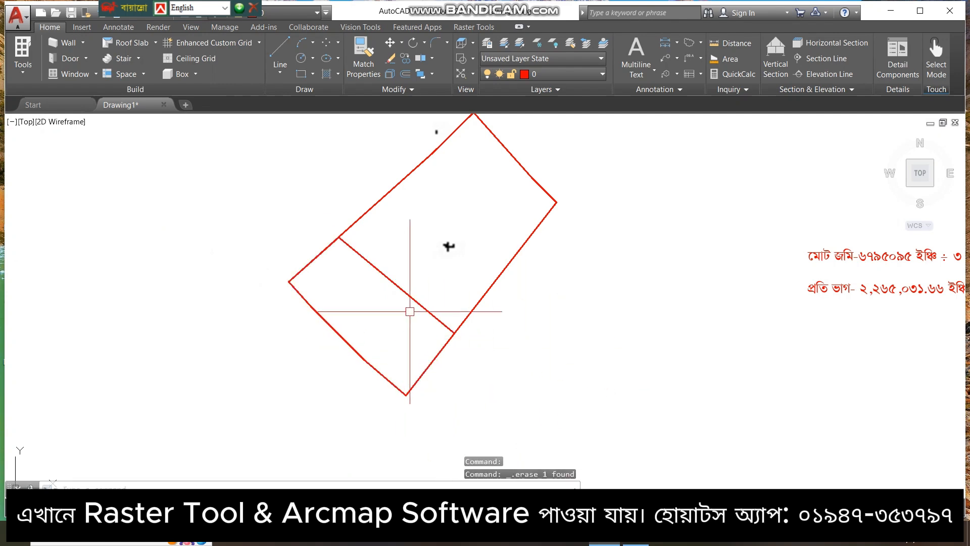
List the properties of the lower-left share's polyline to check its area.
click(433, 367)
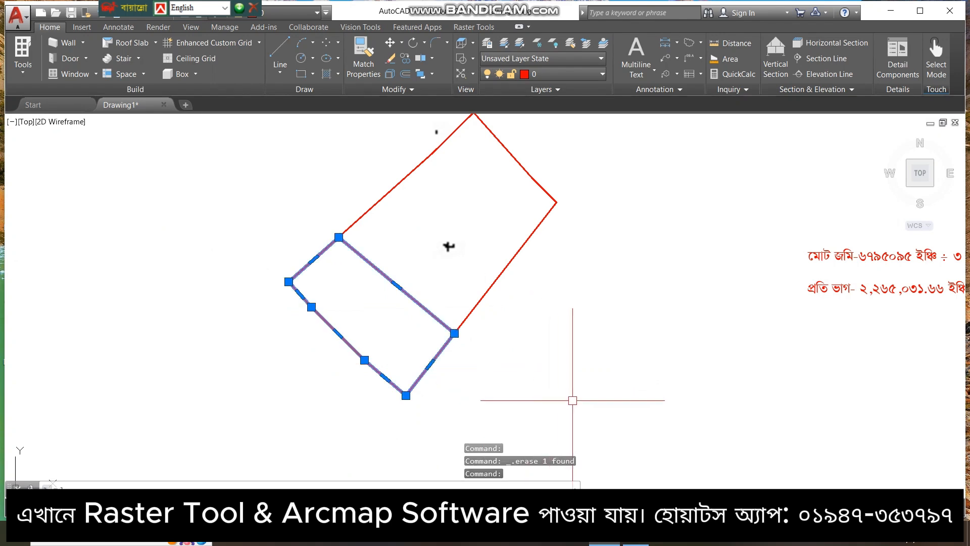
text(li)
key(Return)
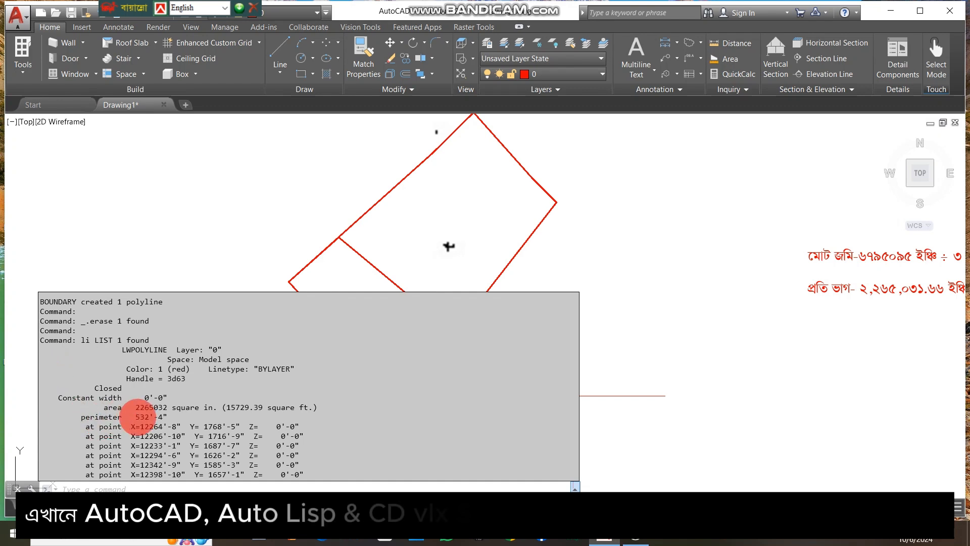
click(647, 229)
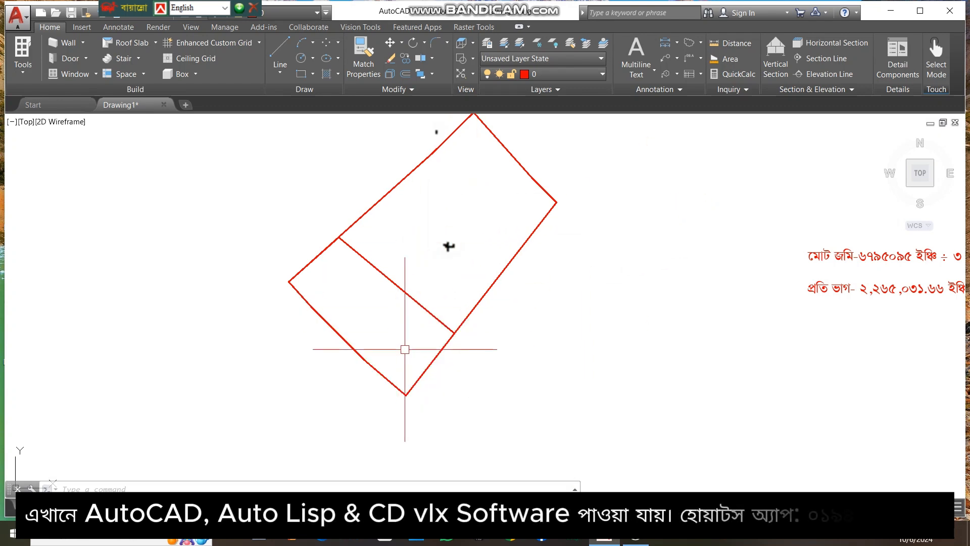
Create a closed boundary polyline around the plot's remaining upper-right portion.
click(445, 233)
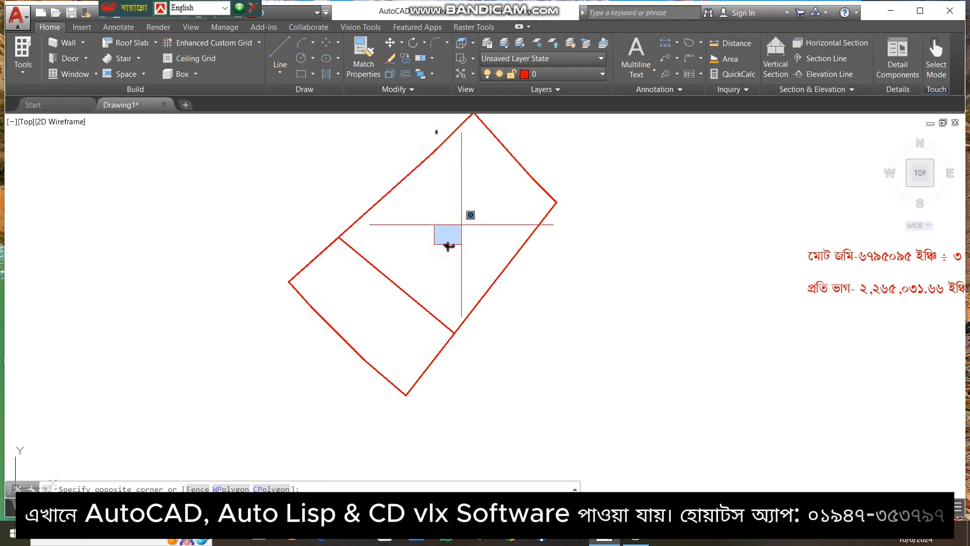
click(457, 227)
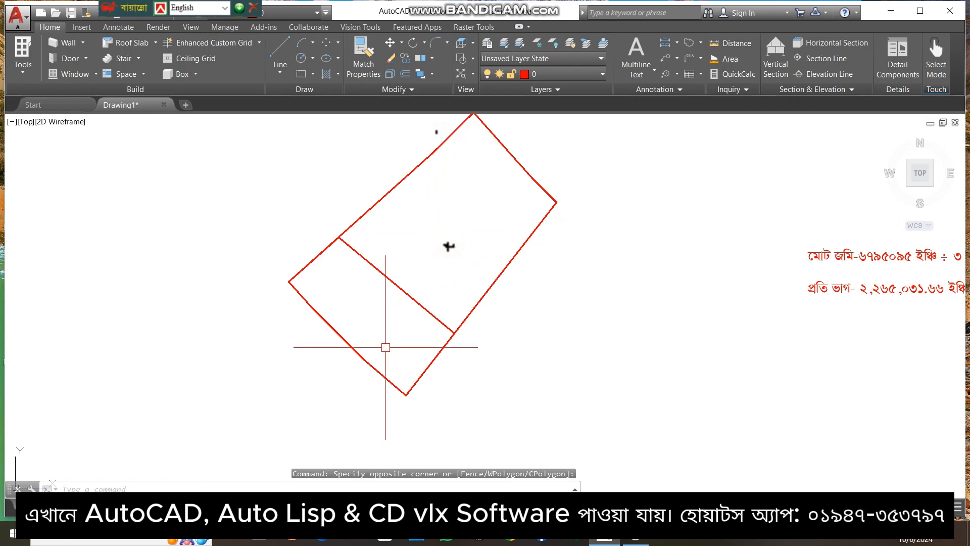
text(bo)
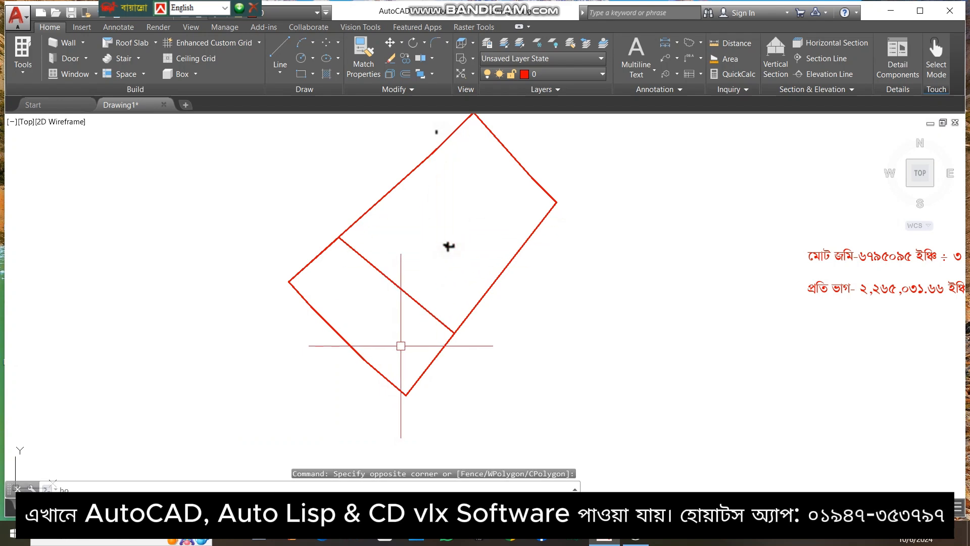
key(Return)
click(46, 177)
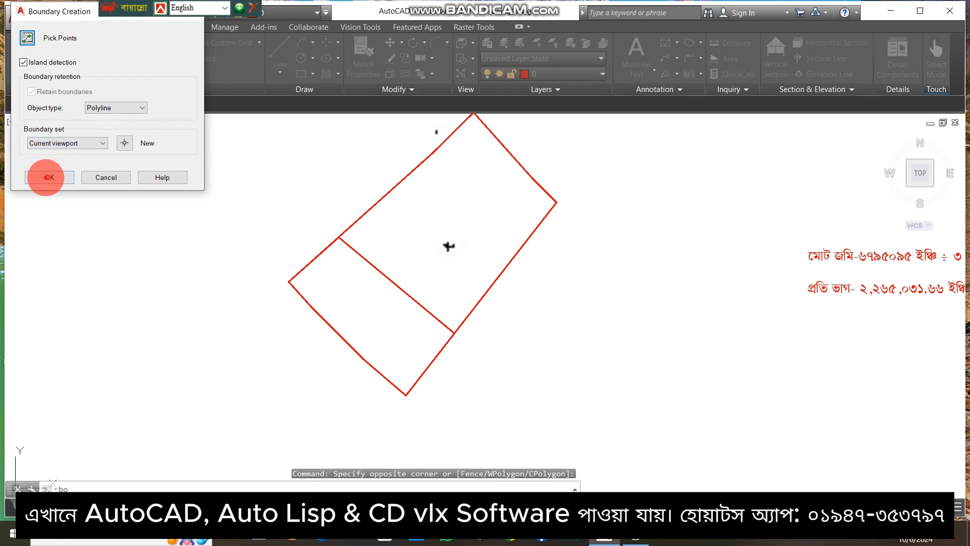
click(475, 229)
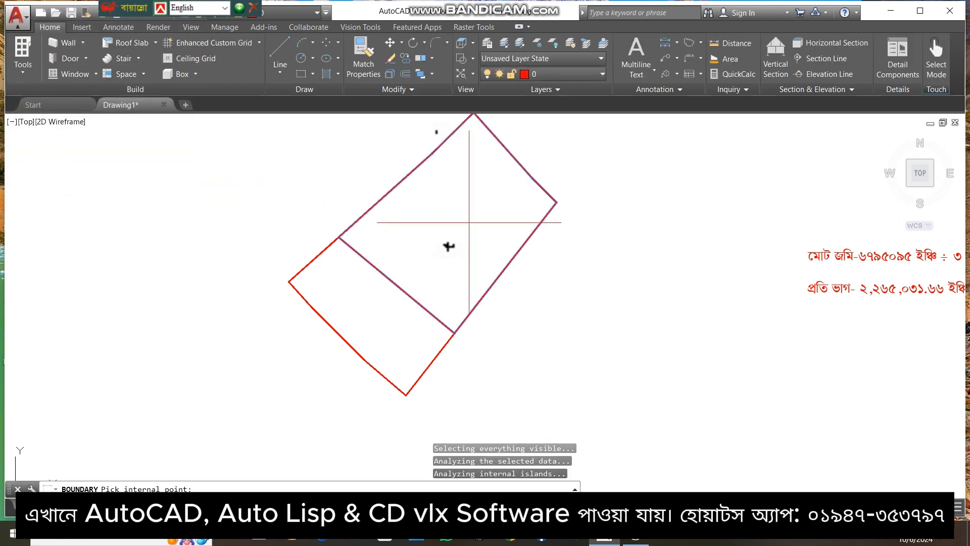
key(Return)
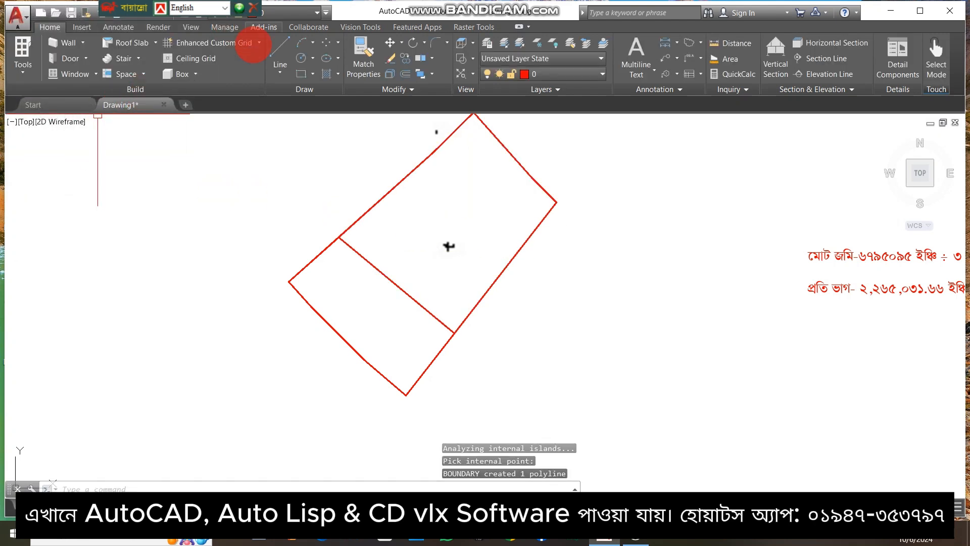
Draw a diagonal line across the remaining portion, roughly parallel to the first division and extending beyond both long sides.
click(280, 56)
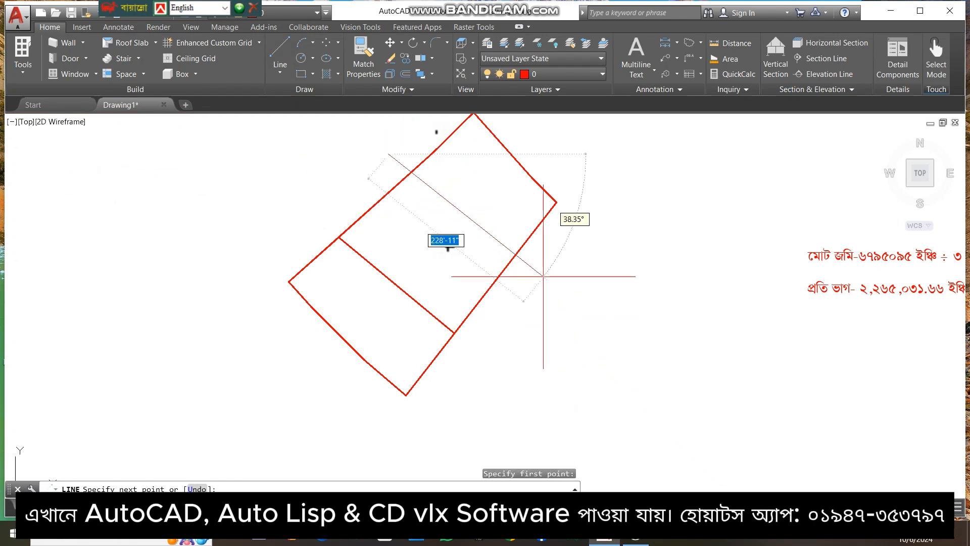
click(548, 286)
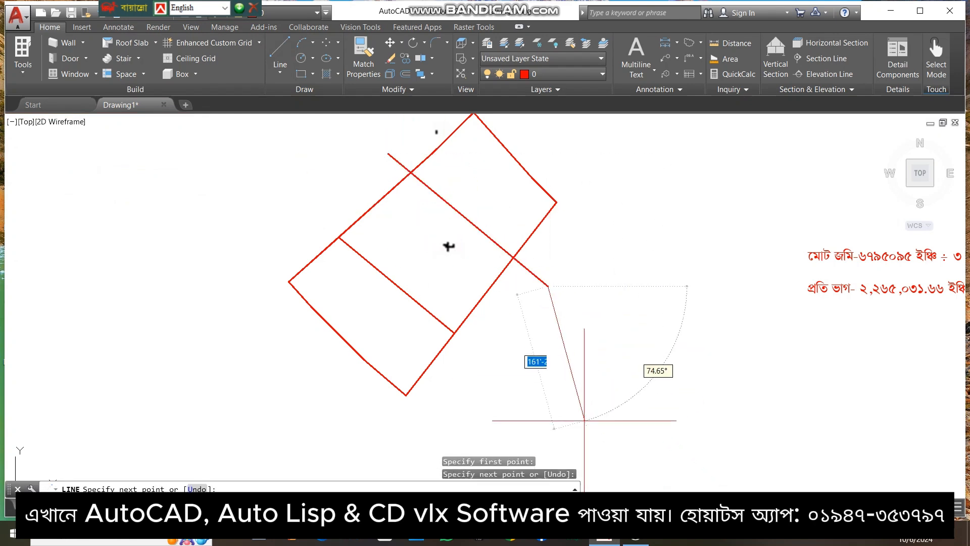
key(Escape)
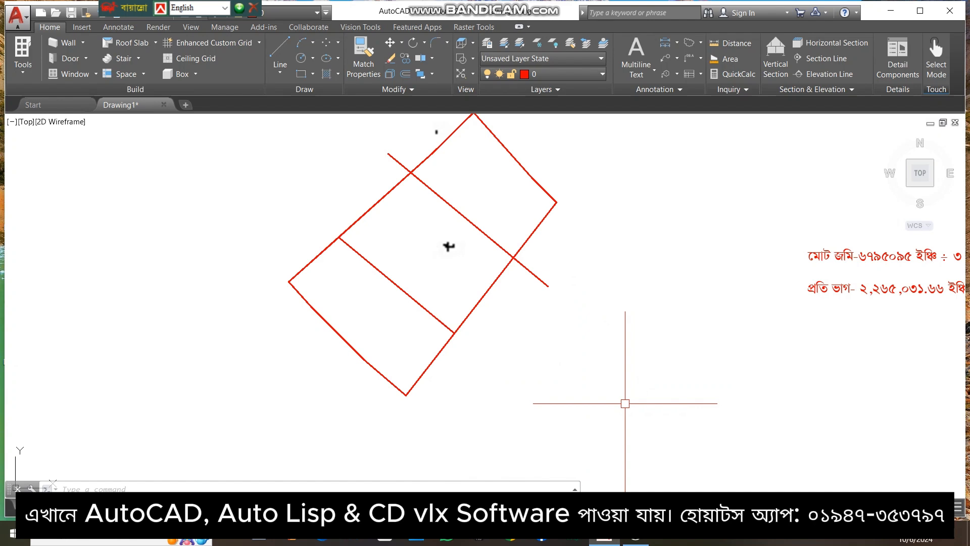
Run the CD command on the remaining portion's polyline with the new diagonal as dividing line, picking the side next to the first share.
text(CD)
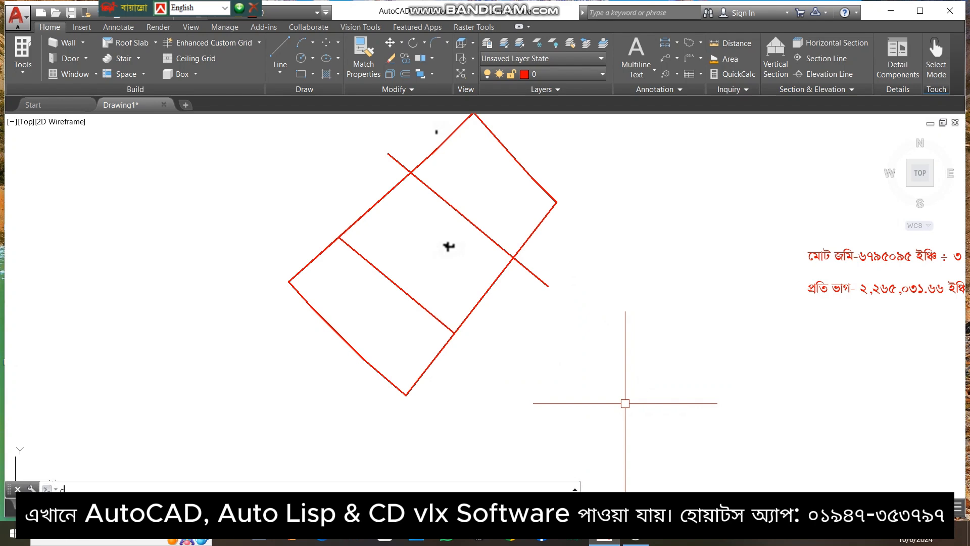
key(Return)
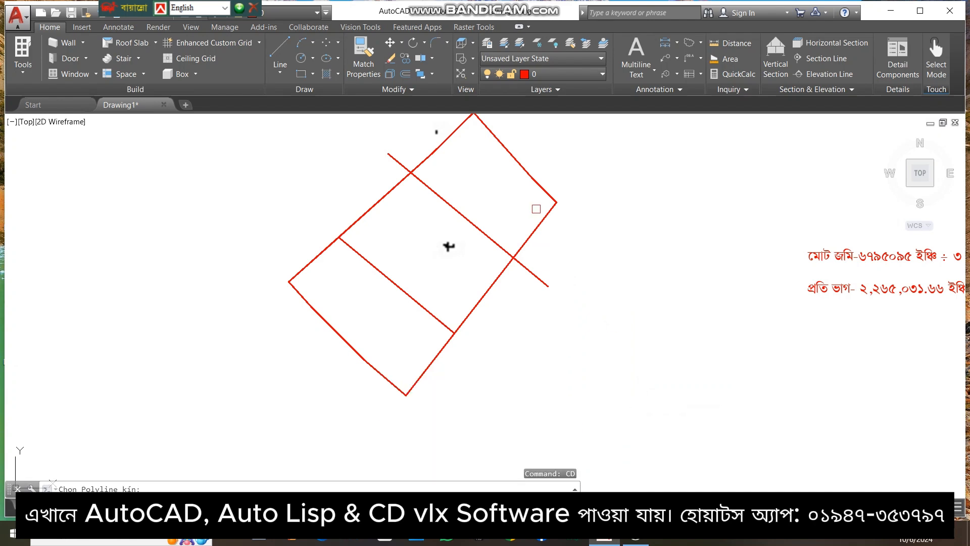
click(538, 228)
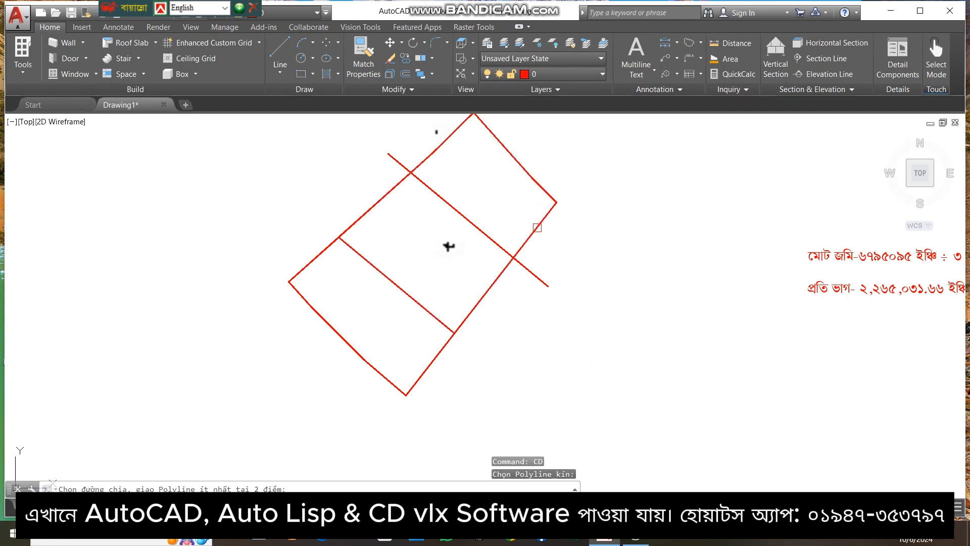
click(469, 221)
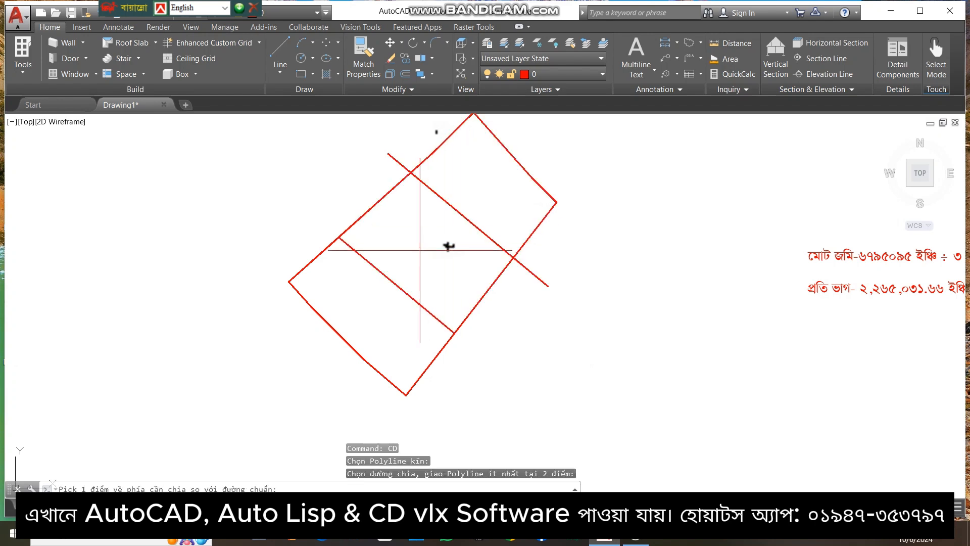
click(413, 230)
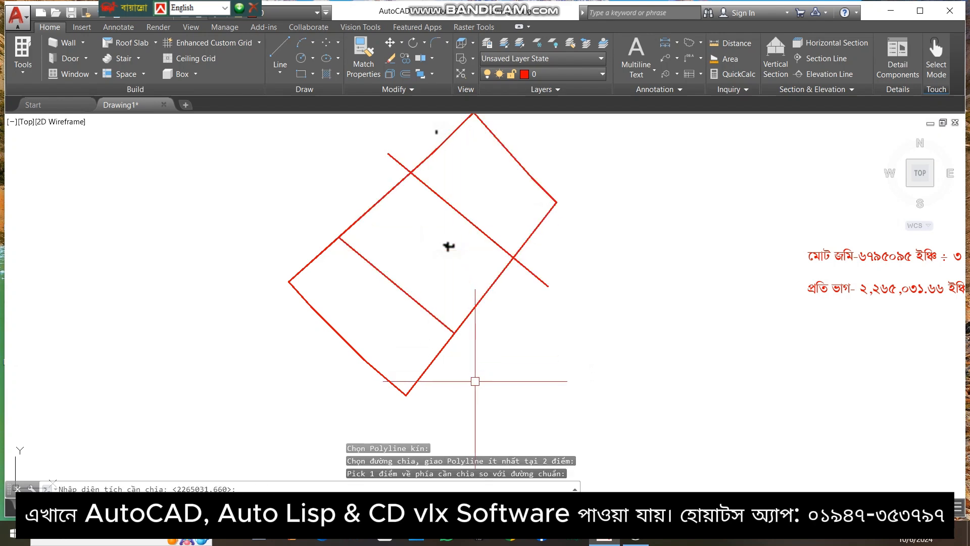
Set the area to divide to 2265031.66 and move the second dividing line with the parallel option S.
text(22)
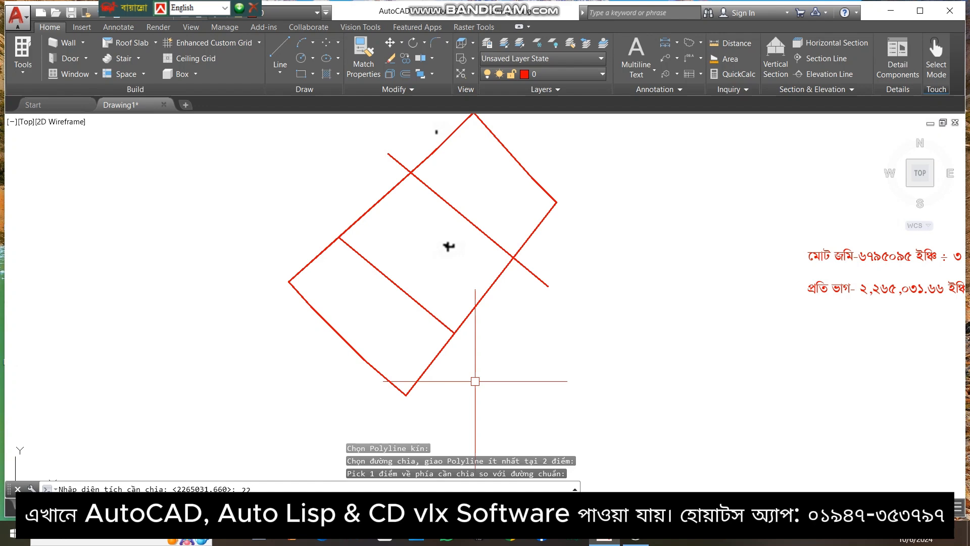
text(65031.66)
key(Return)
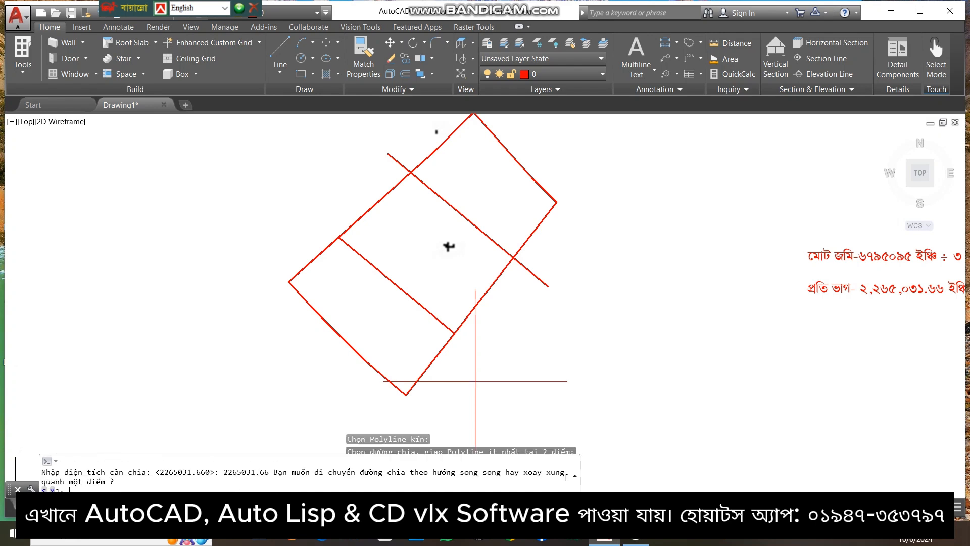
click(48, 478)
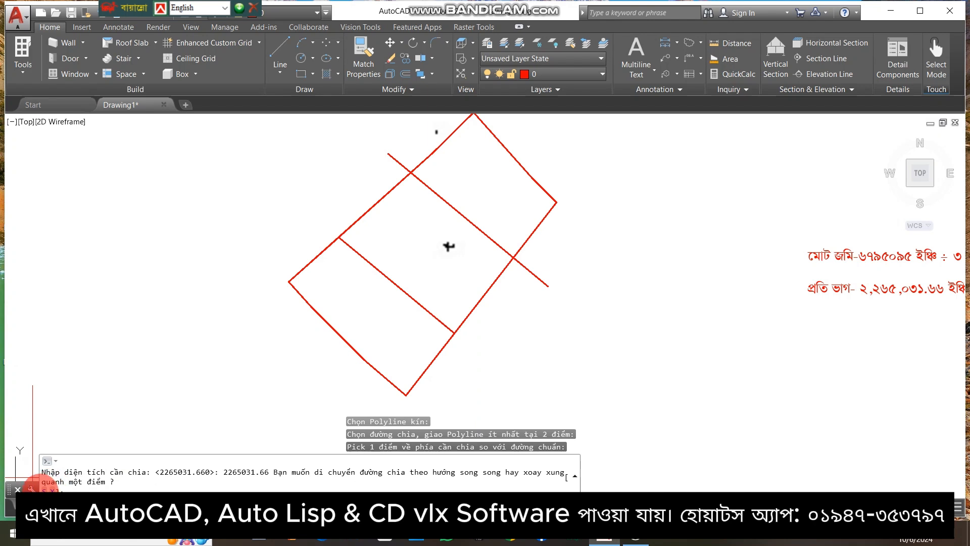
text(S)
key(Return)
click(535, 347)
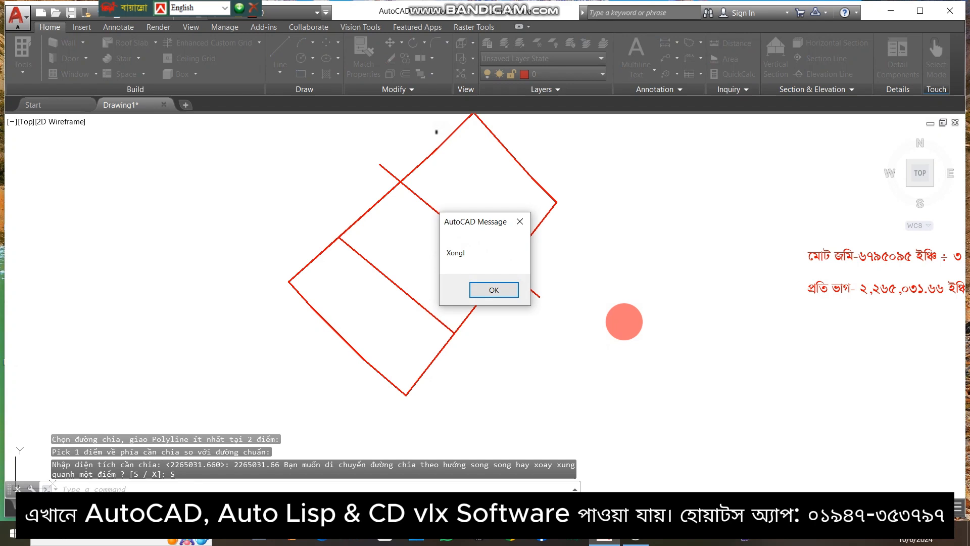
click(495, 288)
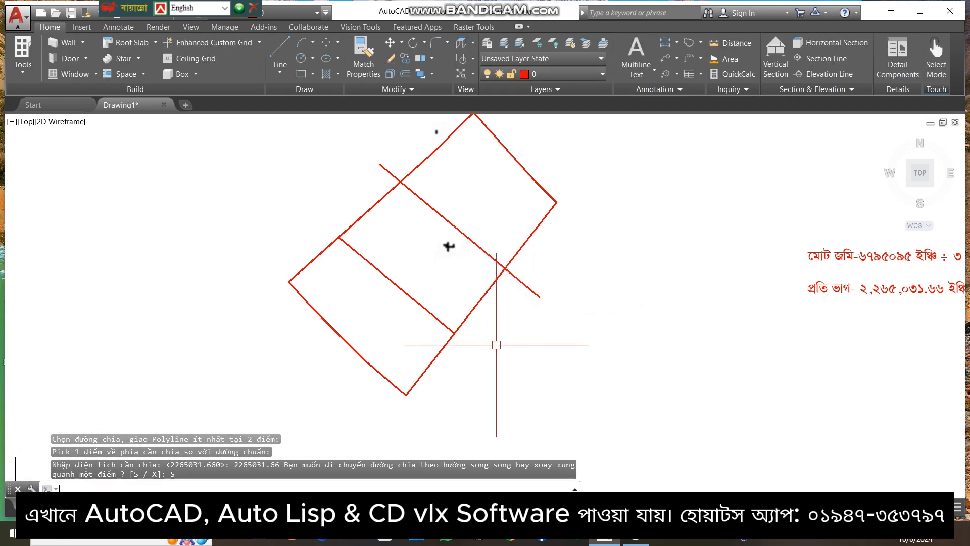
Create a closed boundary polyline around the plot's middle share, between the two dividing lines.
text(bo)
key(Return)
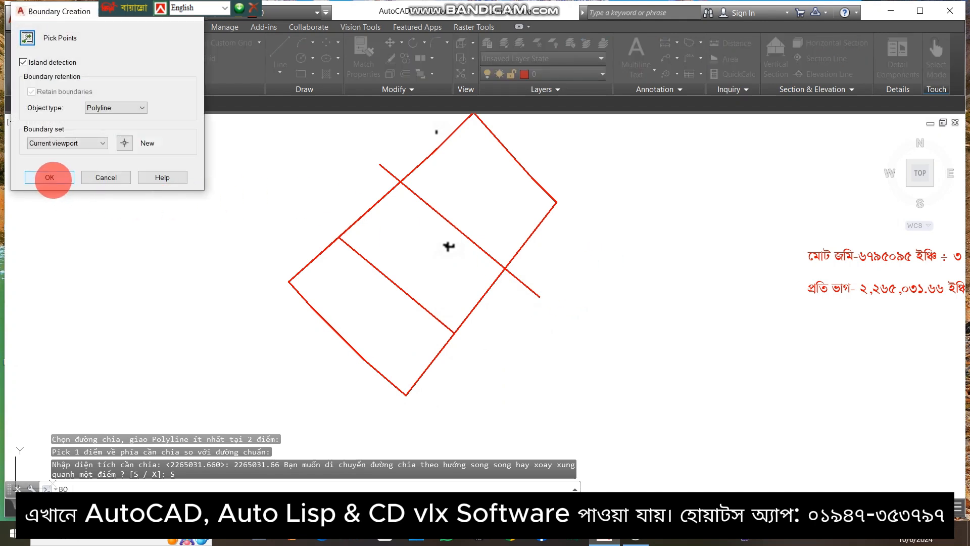
click(50, 177)
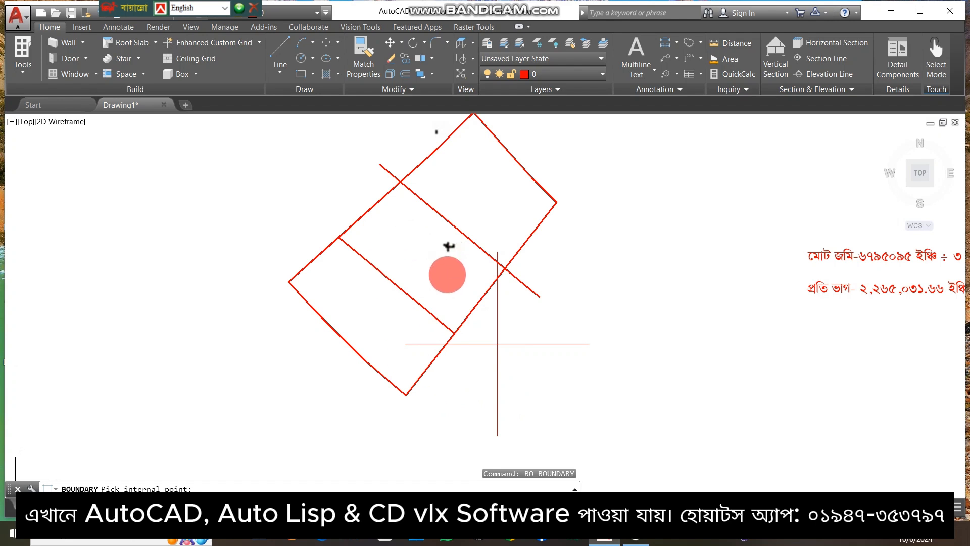
scroll(448, 246, down, 3)
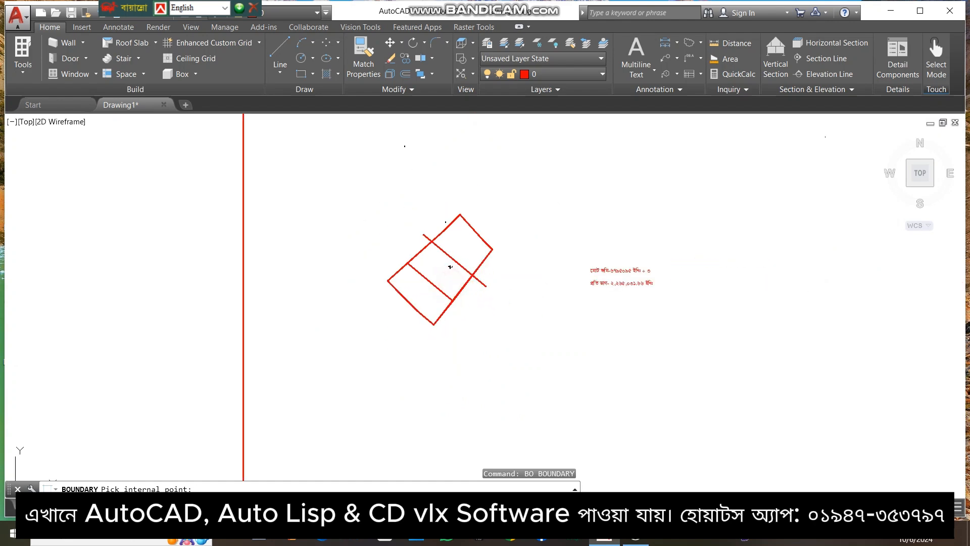
click(445, 272)
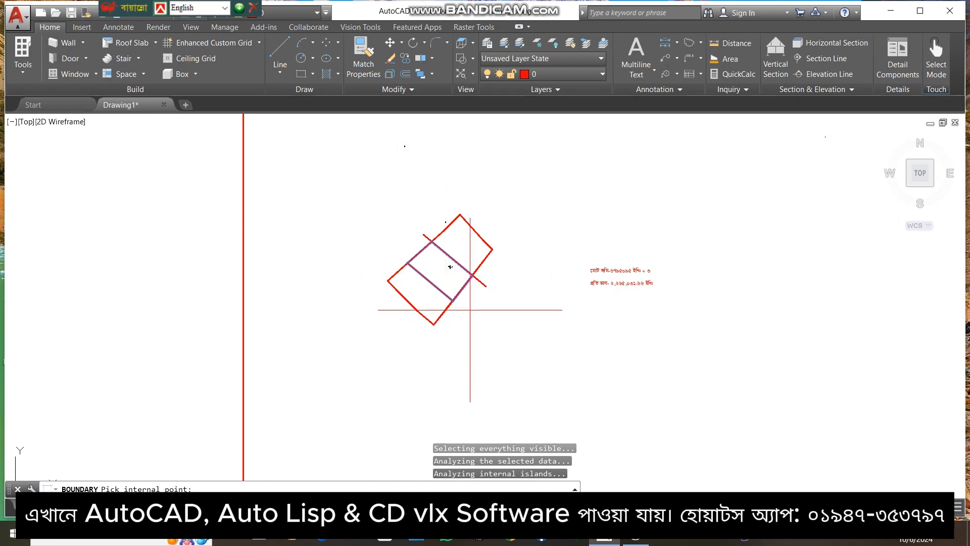
key(Return)
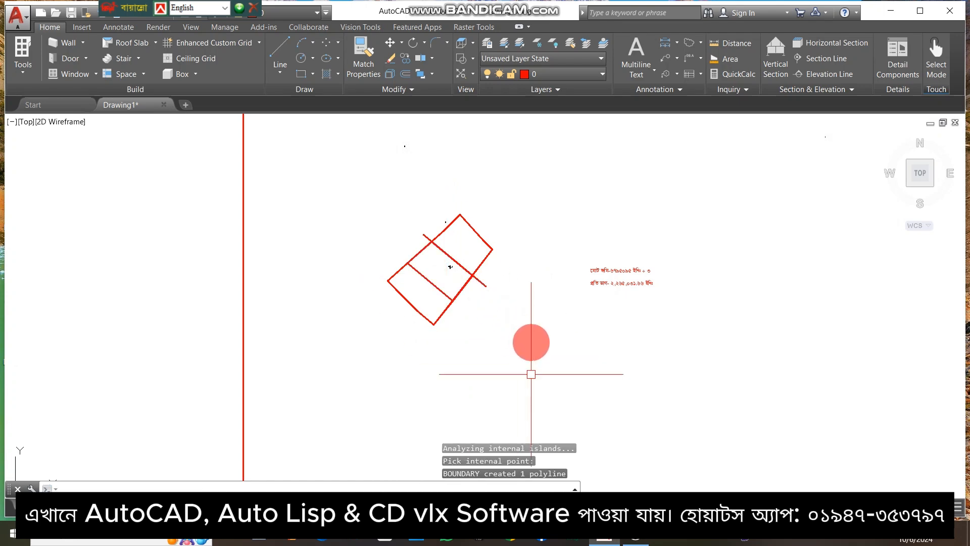
key(Escape)
Delete the second dividing line that extends beyond both long sides of the plot.
scroll(530, 354, down, 8)
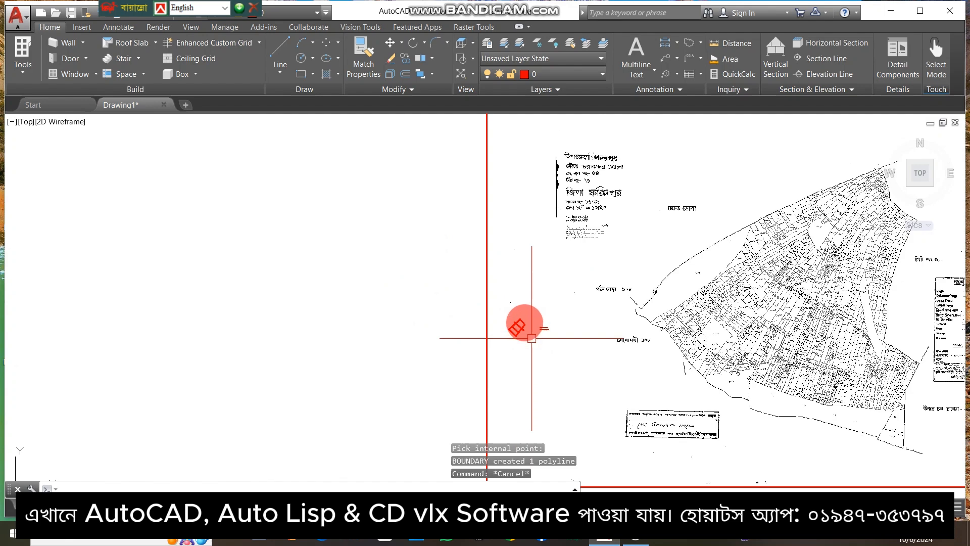
scroll(531, 338, up, 8)
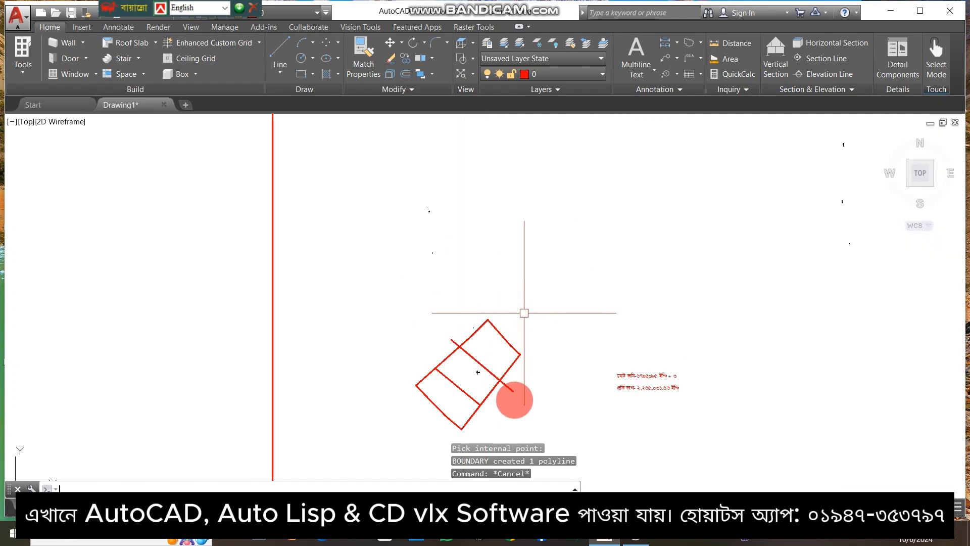
scroll(502, 340, down, 3)
mouse_move(503, 353)
middle_down()
mouse_move(494, 343)
mouse_move(495, 220)
middle_up()
scroll(497, 227, up, 4)
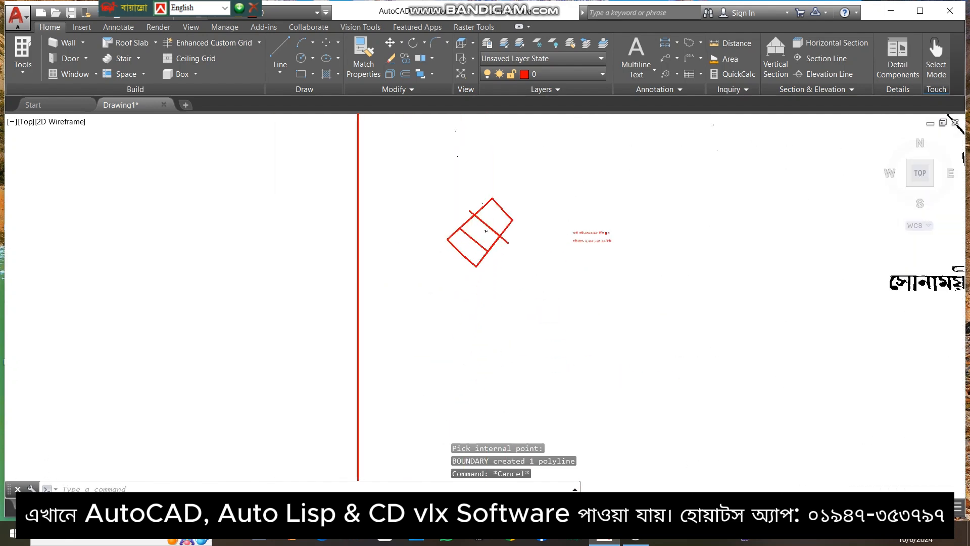
click(512, 243)
key(Delete)
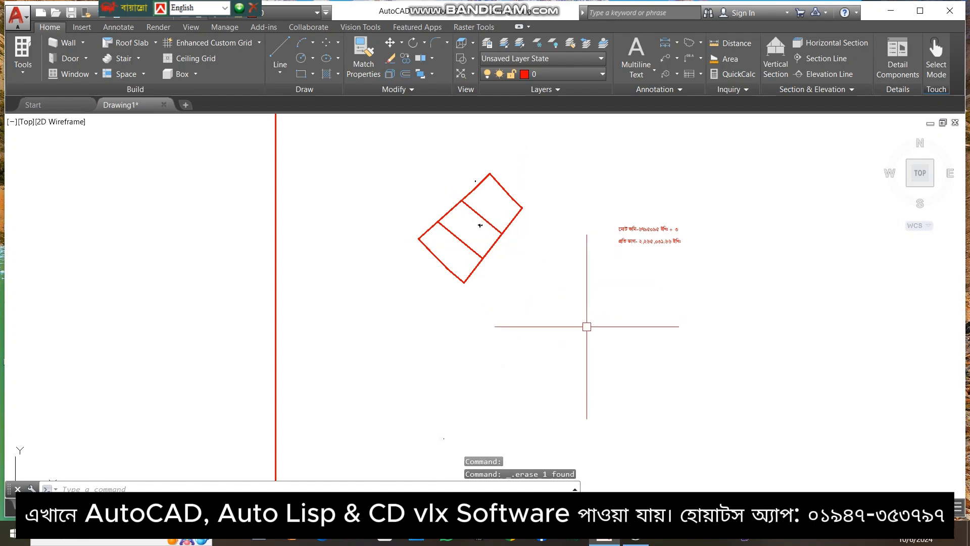
List the properties of the middle share's polyline to check its area.
click(492, 246)
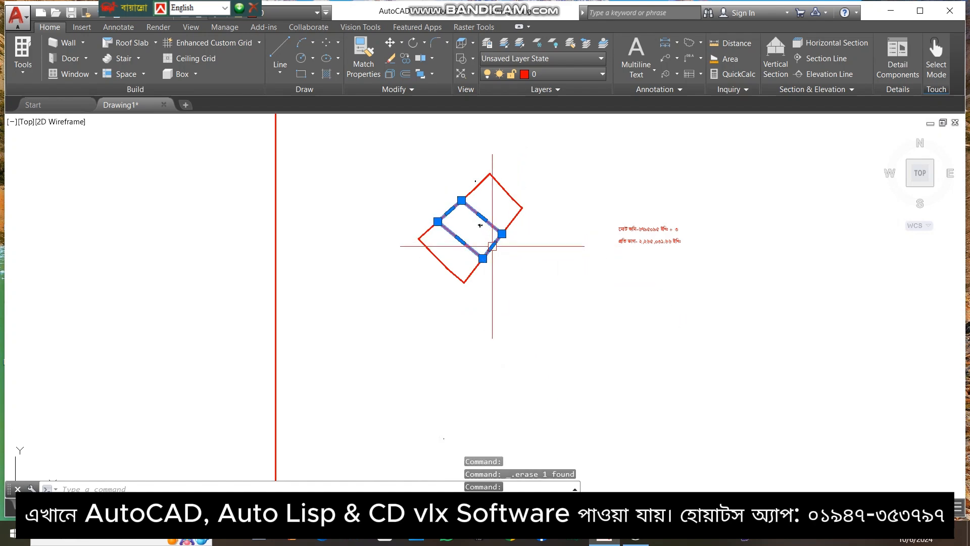
text(l)
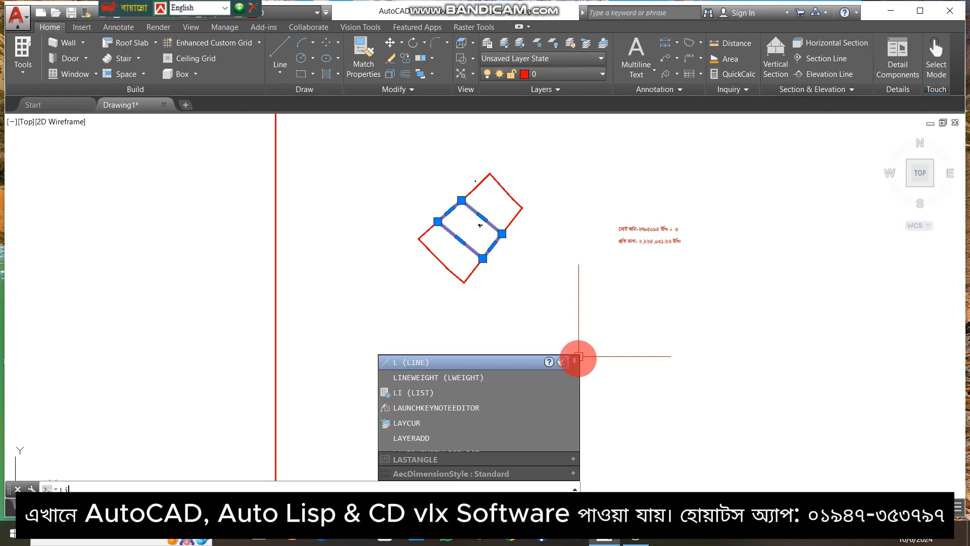
text(i)
key(Return)
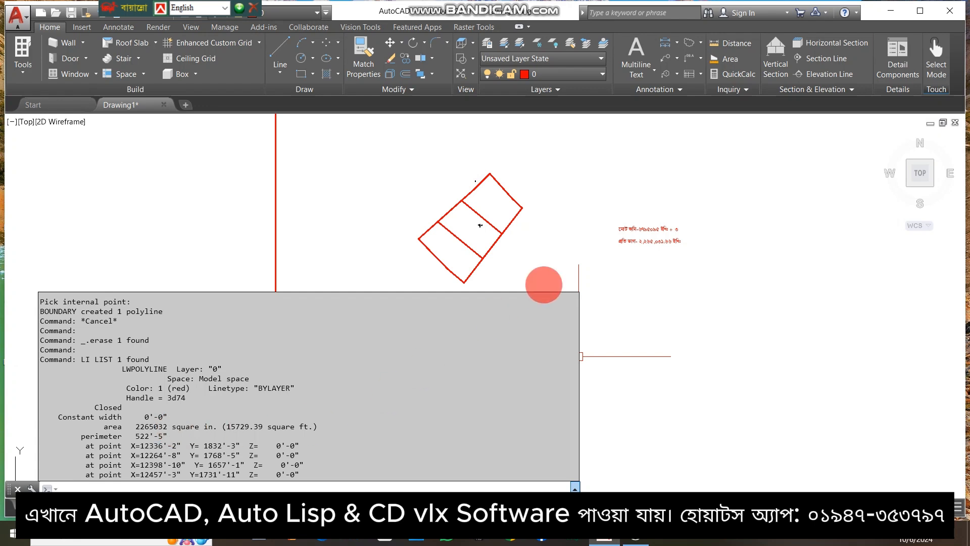
click(618, 307)
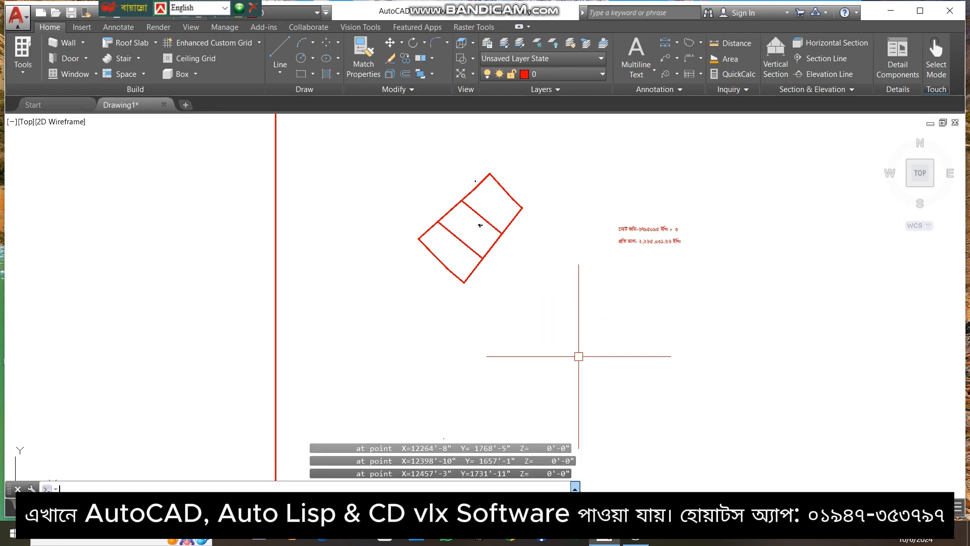
key(Escape)
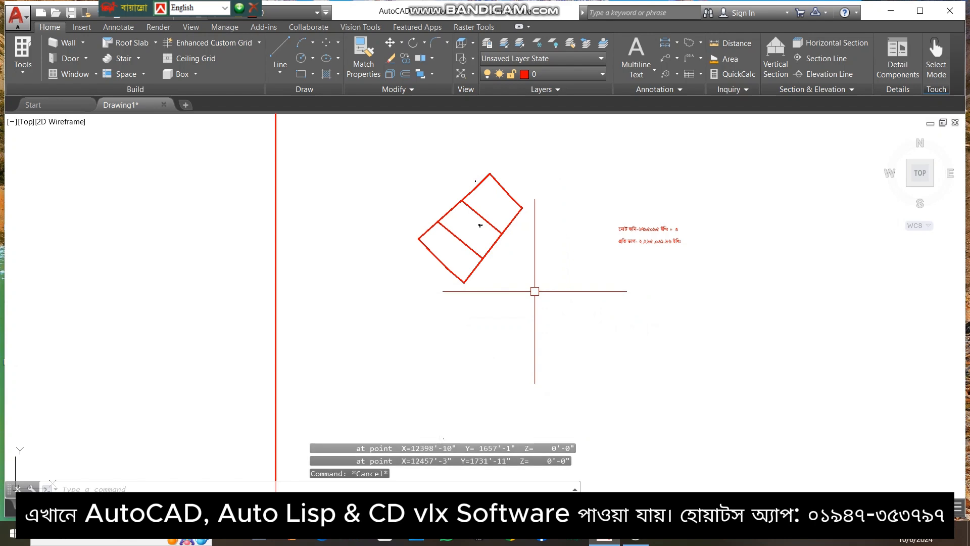
Create a closed boundary polyline around the plot's upper-right share.
text(bo)
key(Return)
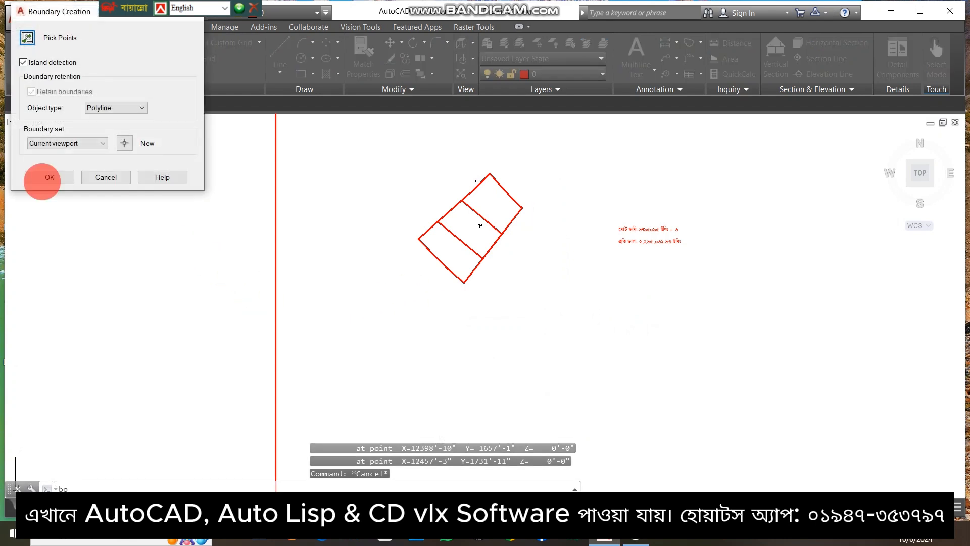
click(45, 177)
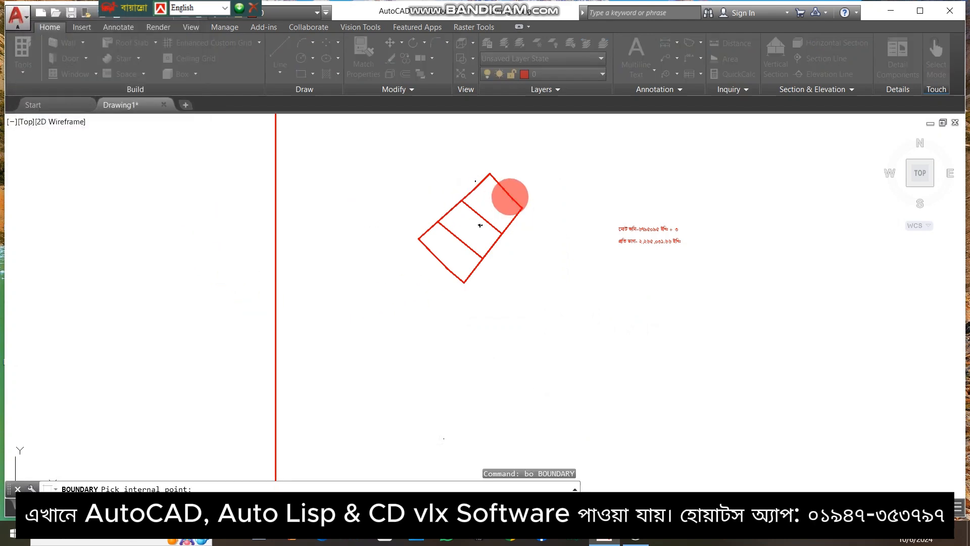
click(499, 206)
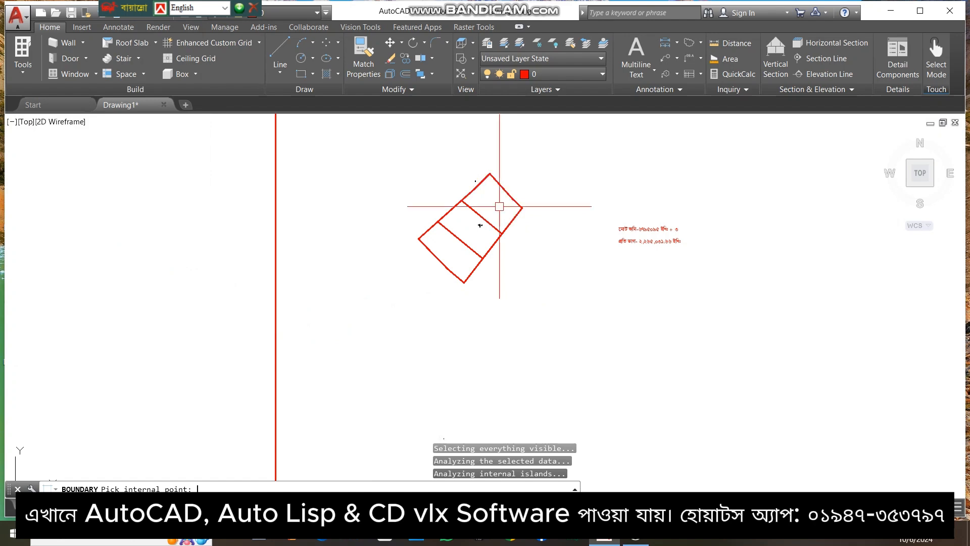
key(Return)
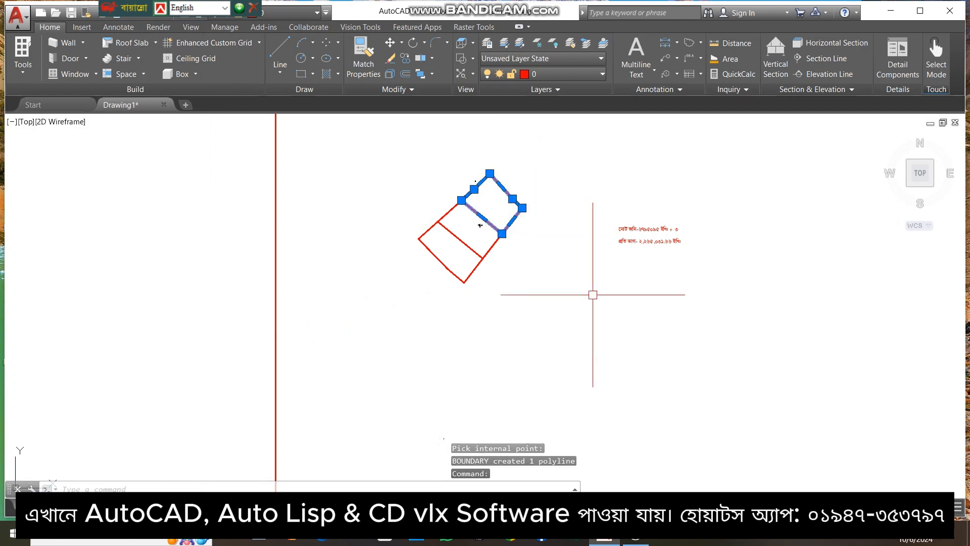
List the properties of the upper-right share's polyline to check its area against the per-share figure.
text(li)
right_click(601, 300)
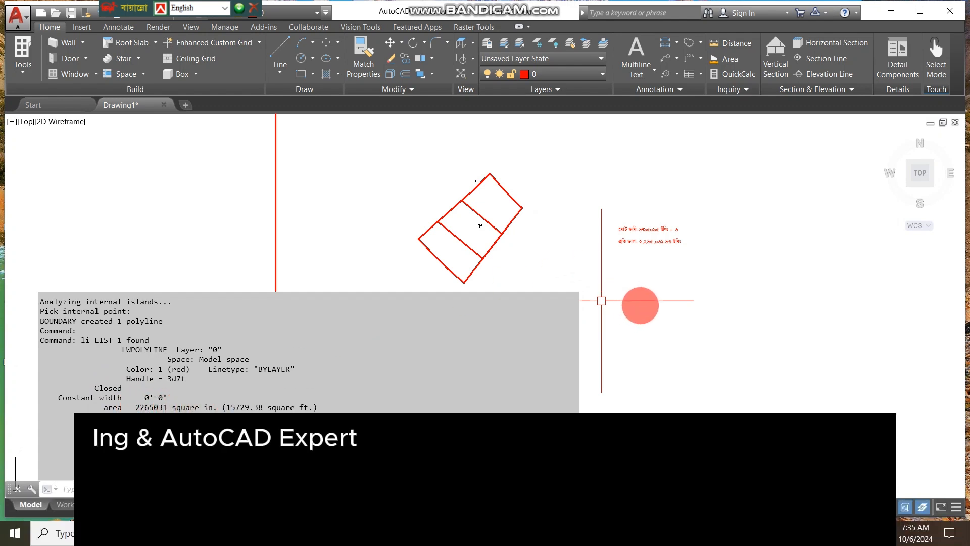
key(Escape)
key(Escape)
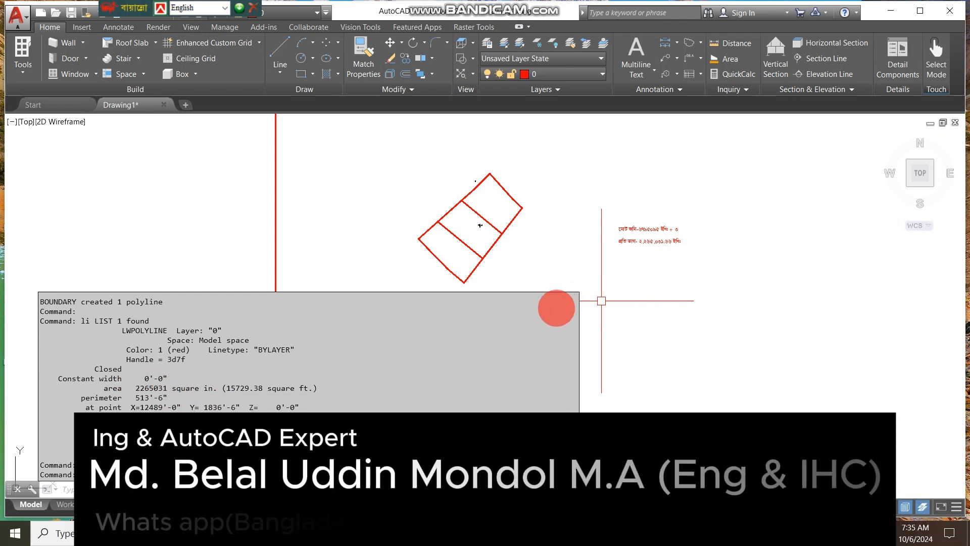
click(551, 266)
scroll(522, 292, down, 6)
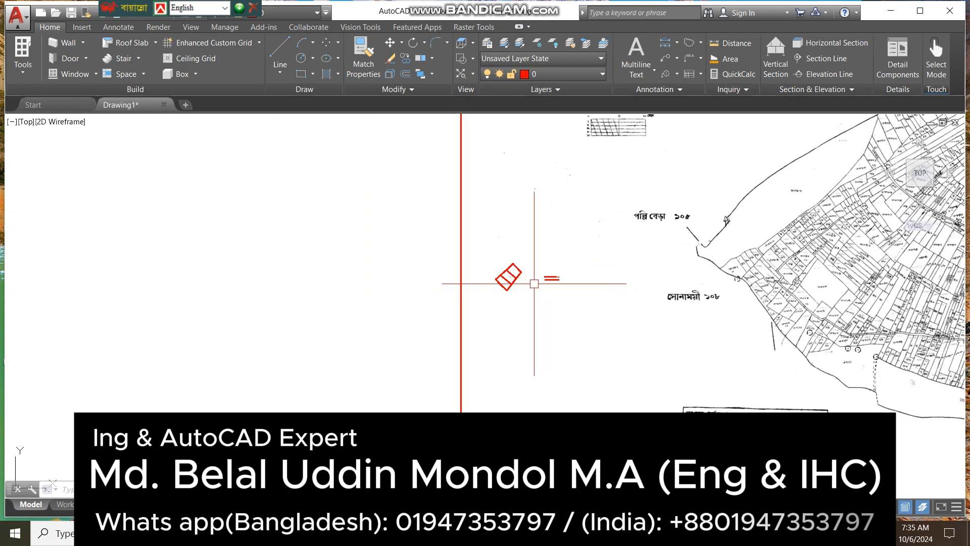